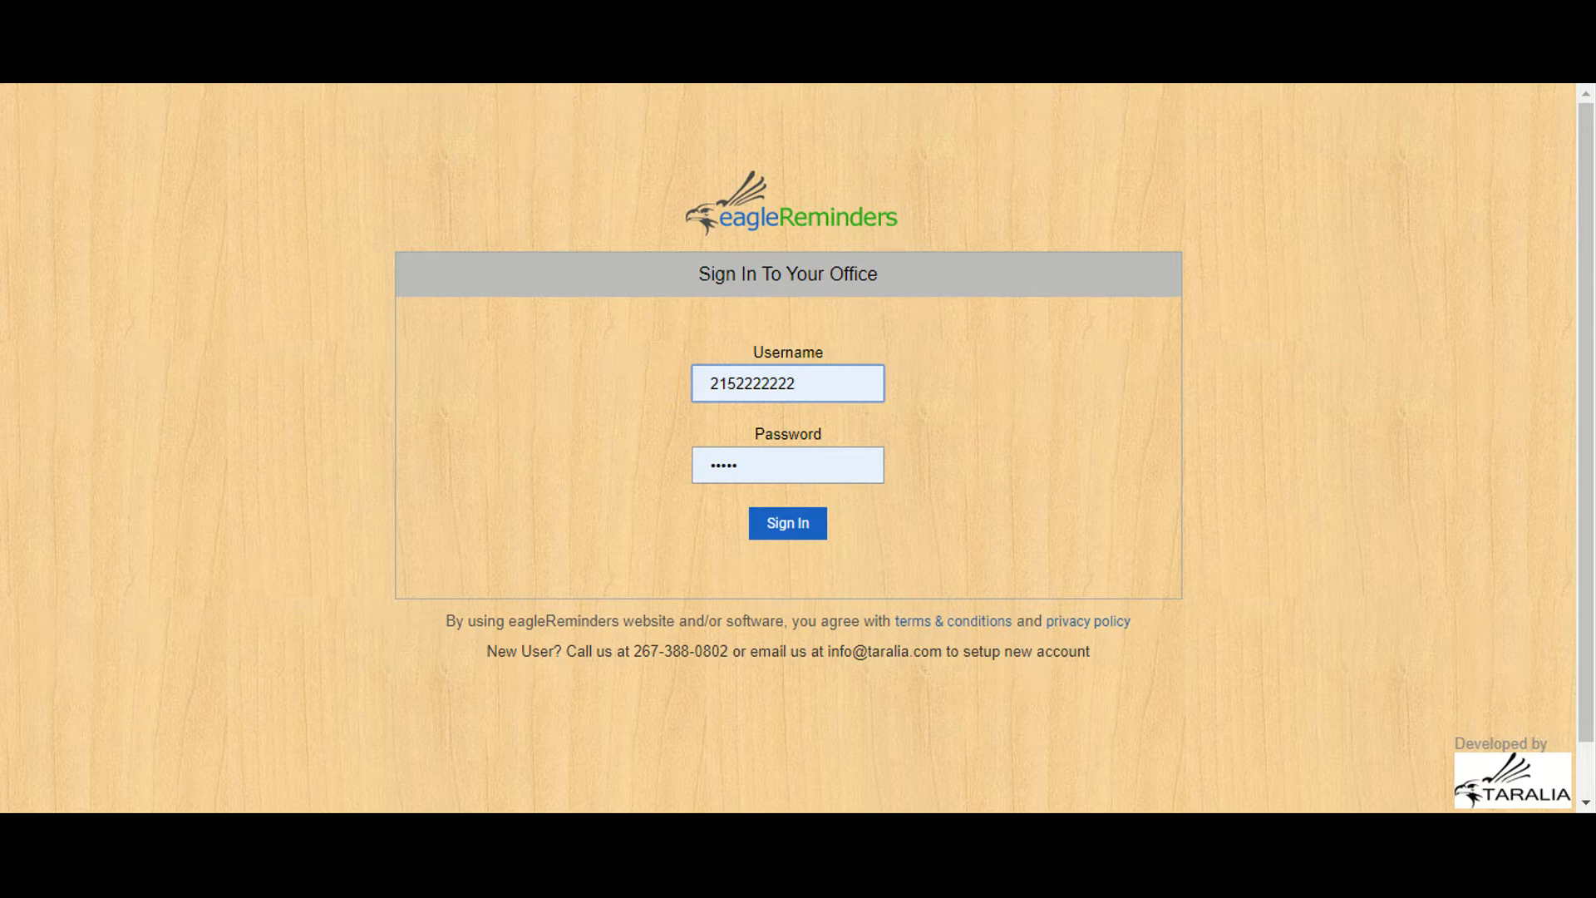
# Sign in to the office, log in to the Eaglesoft account with the listed username and its password, and dismiss the account update prompt
pyautogui.click(778, 531)
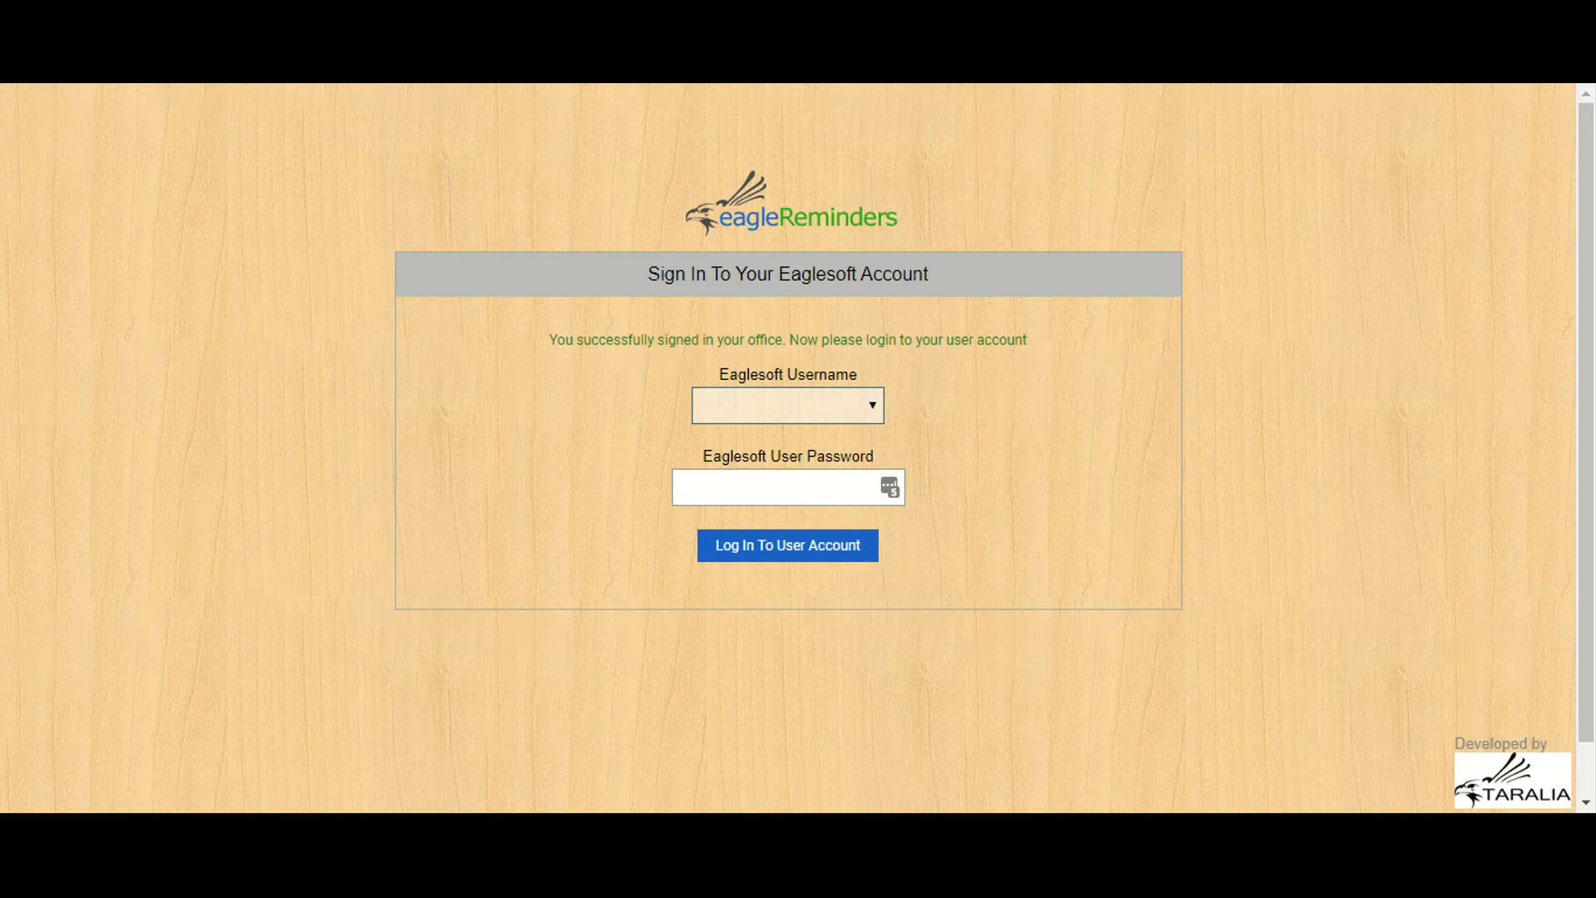
pyautogui.click(781, 406)
pyautogui.click(782, 416)
pyautogui.click(773, 421)
pyautogui.click(775, 384)
pyautogui.click(765, 489)
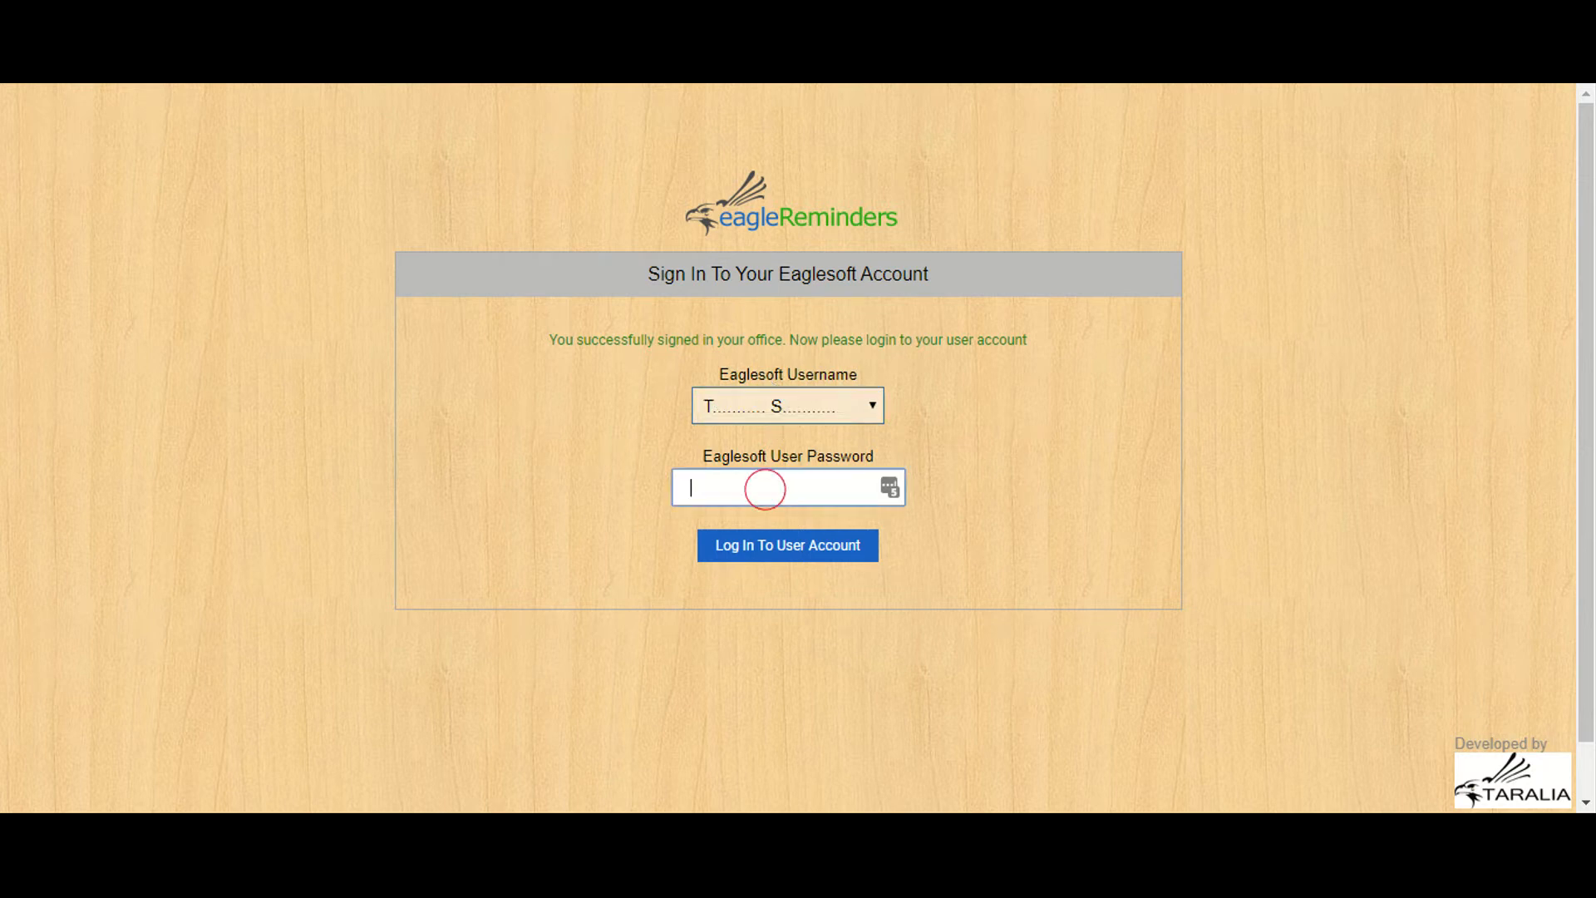
pyautogui.write('*********')
pyautogui.click(790, 551)
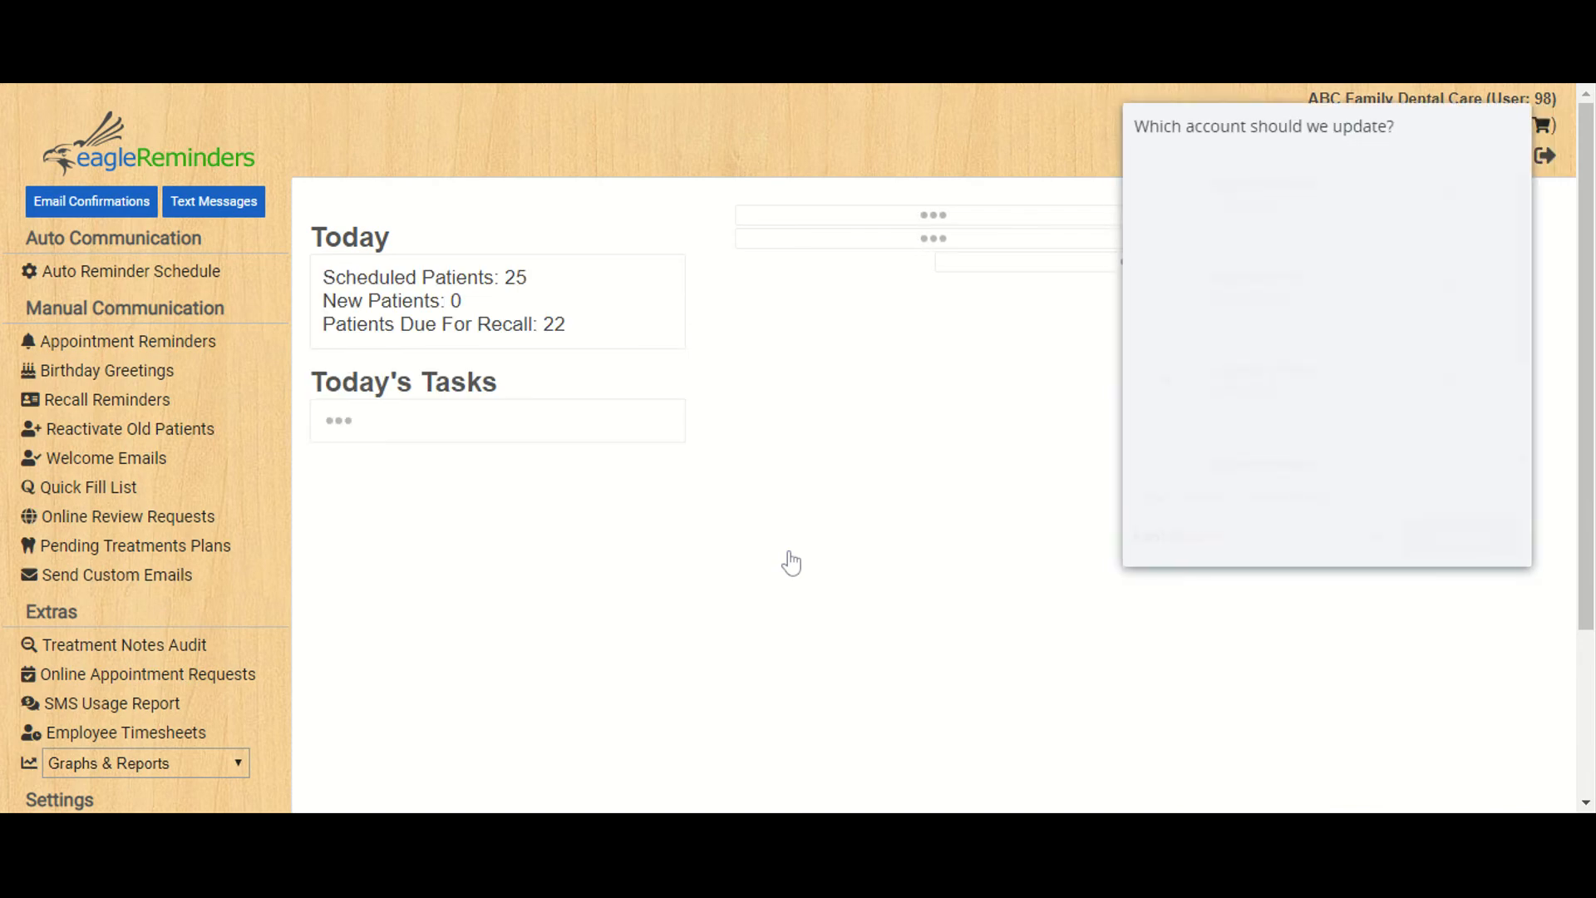
pyautogui.click(1368, 538)
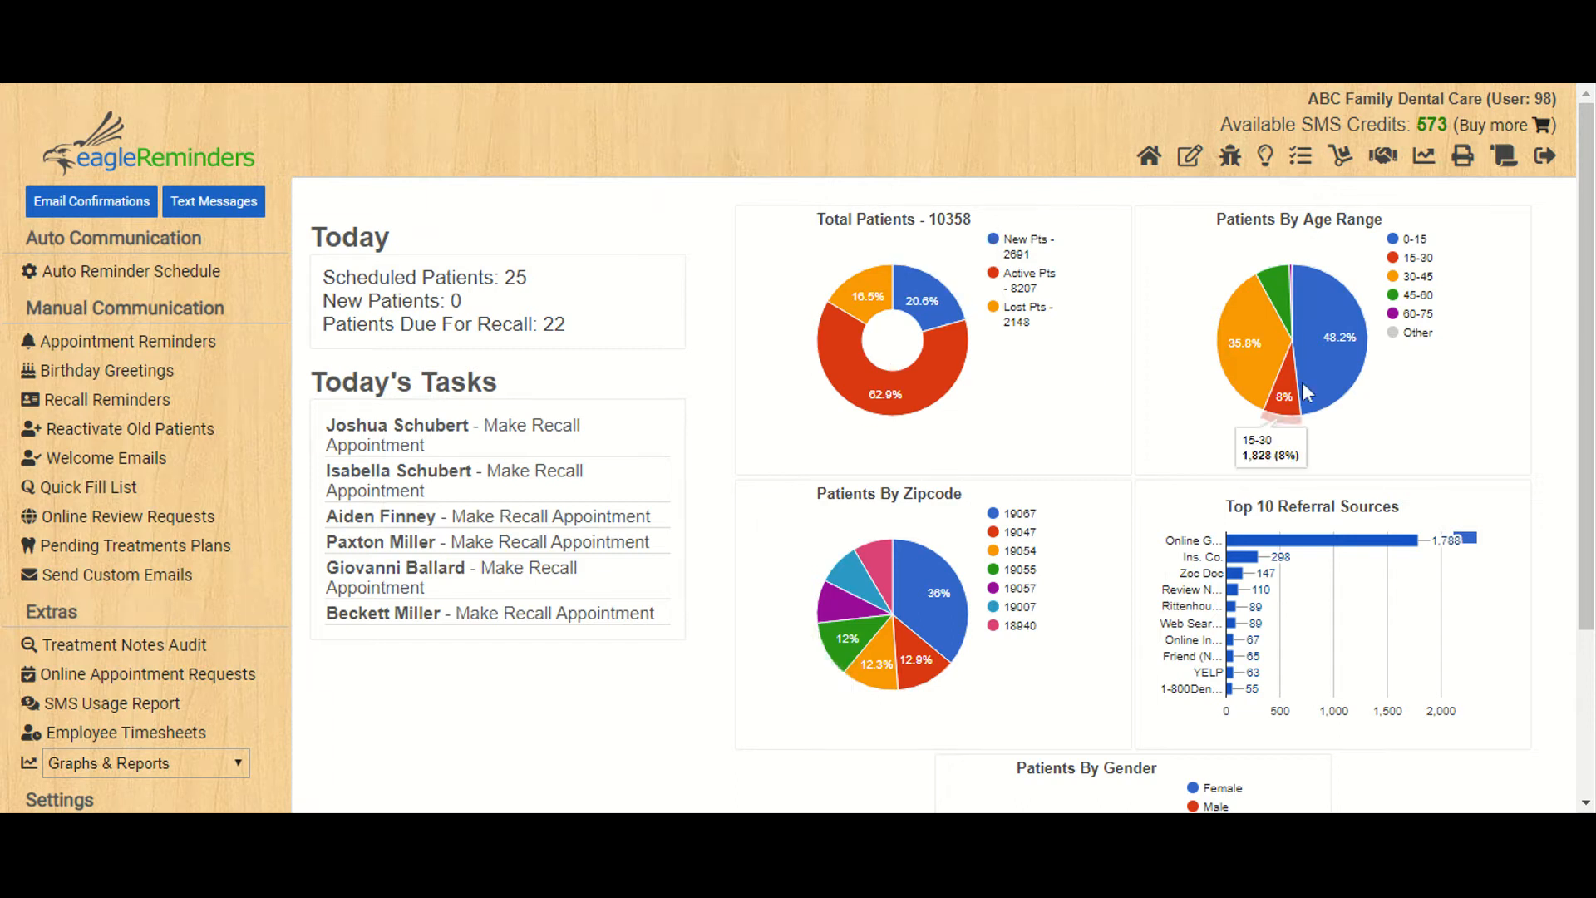
# Review the dashboard's patient charts and available SMS credits, and open the automatic reminder schedule
pyautogui.moveTo(961, 378)
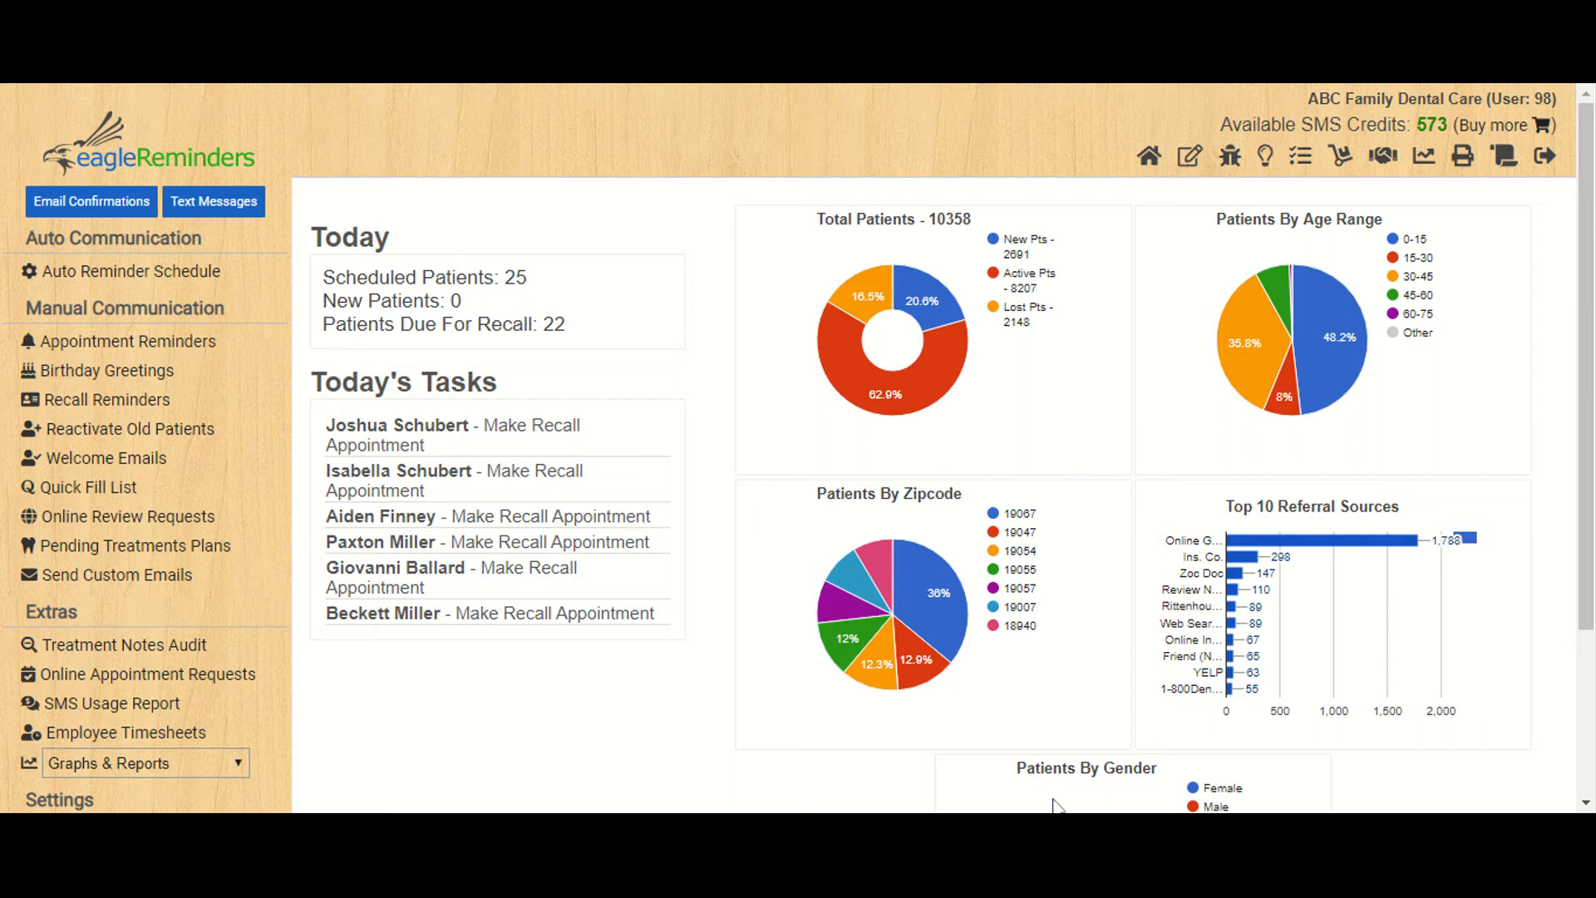
pyautogui.scroll(-3, 1187, 754)
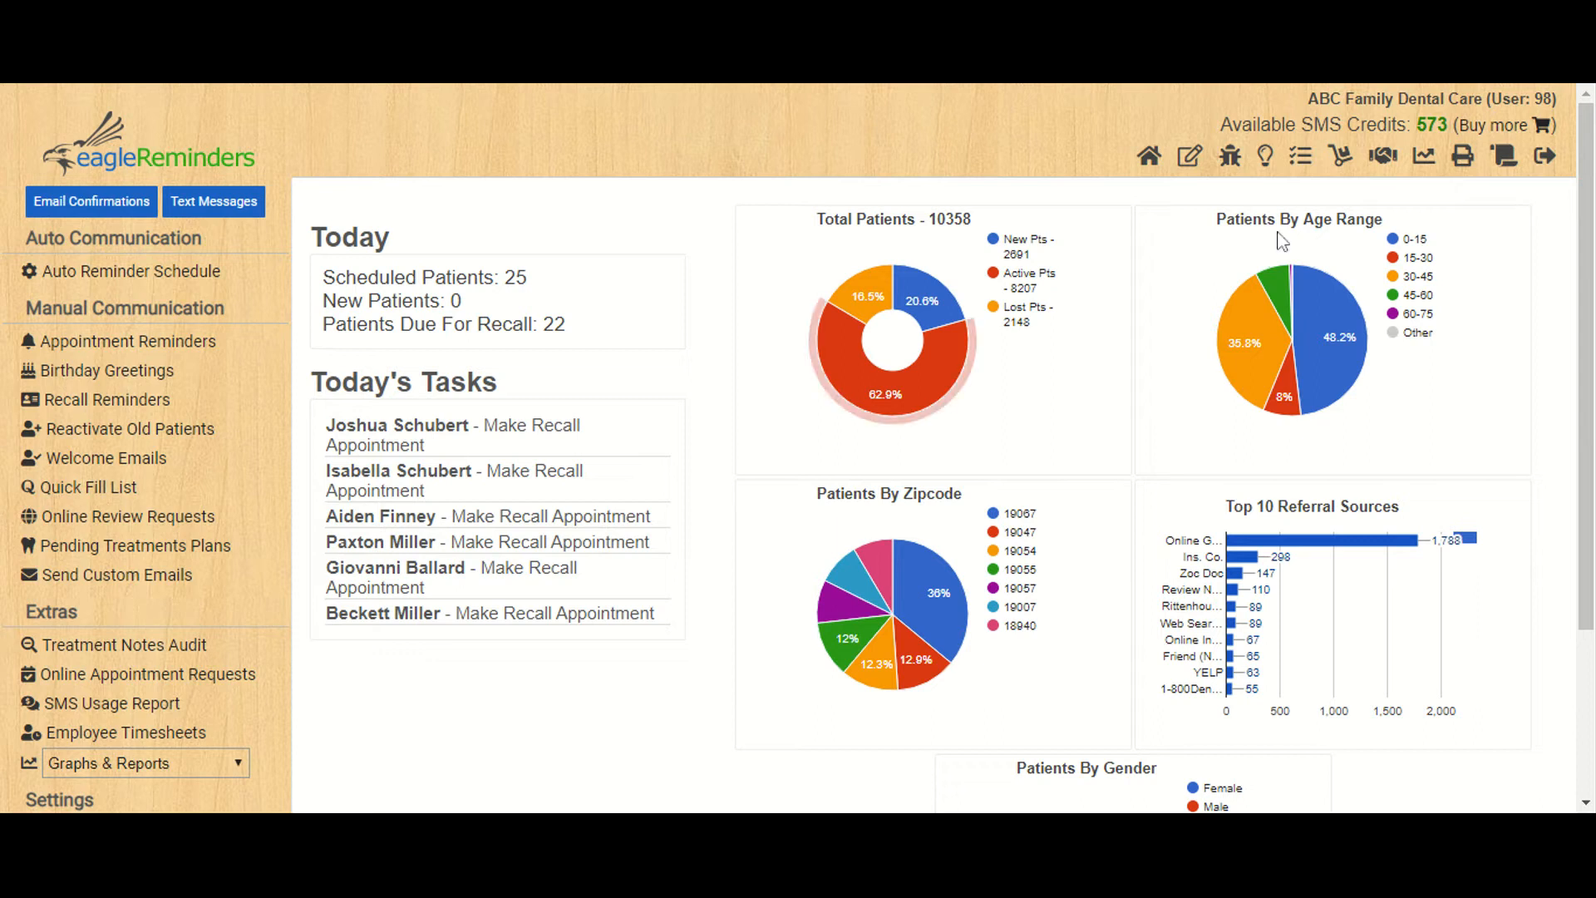
pyautogui.moveTo(1219, 124); pyautogui.dragTo(1452, 125)
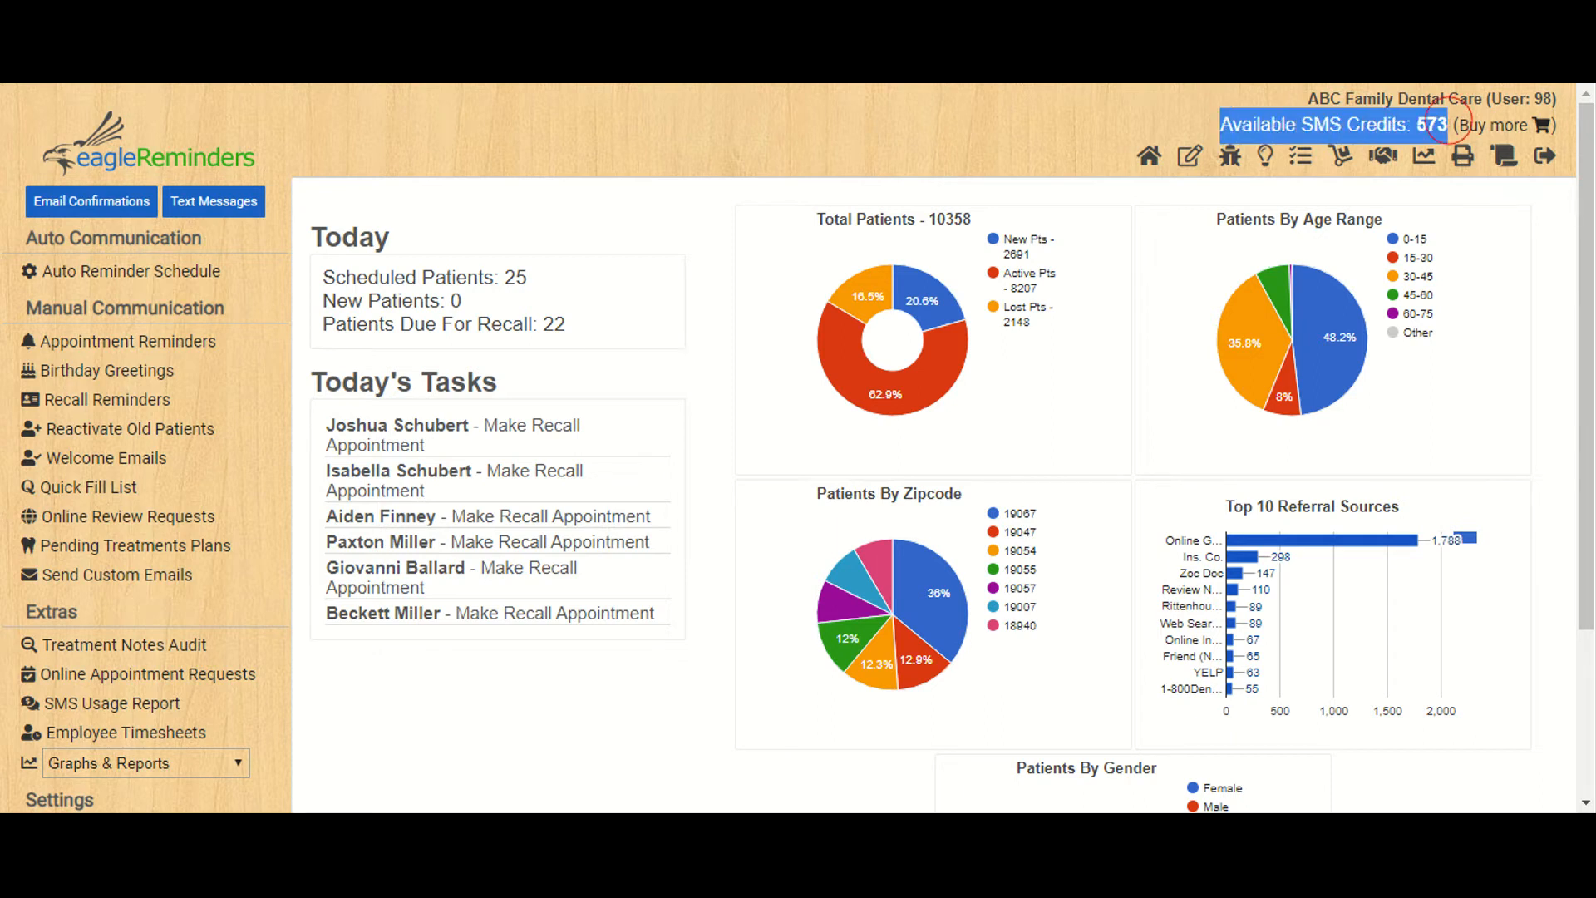
pyautogui.click(1210, 133)
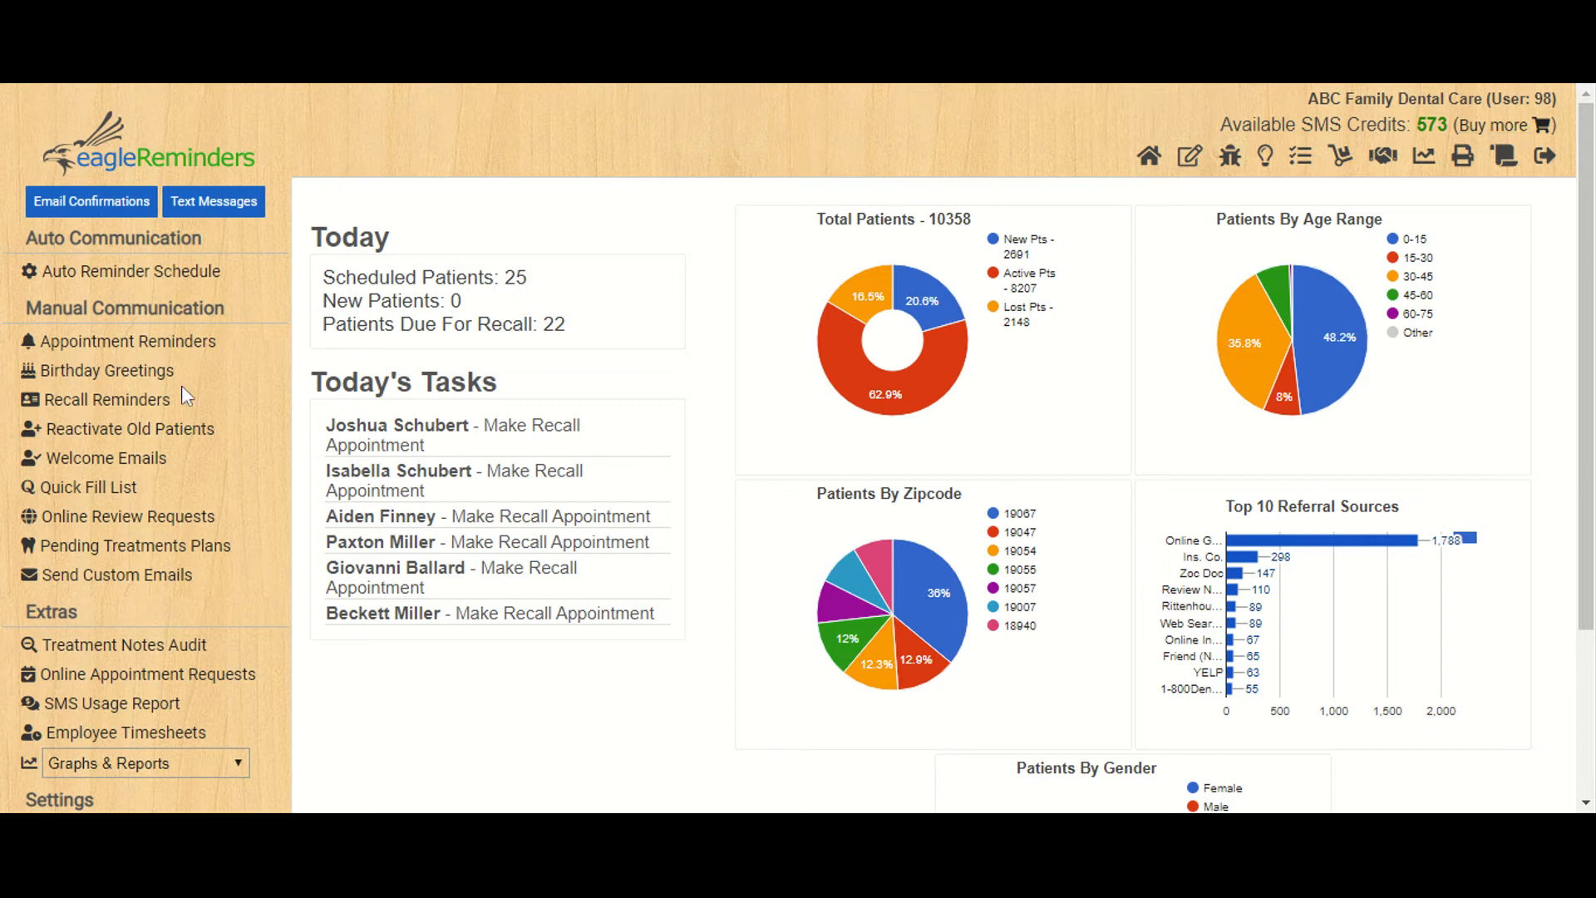
pyautogui.click(109, 283)
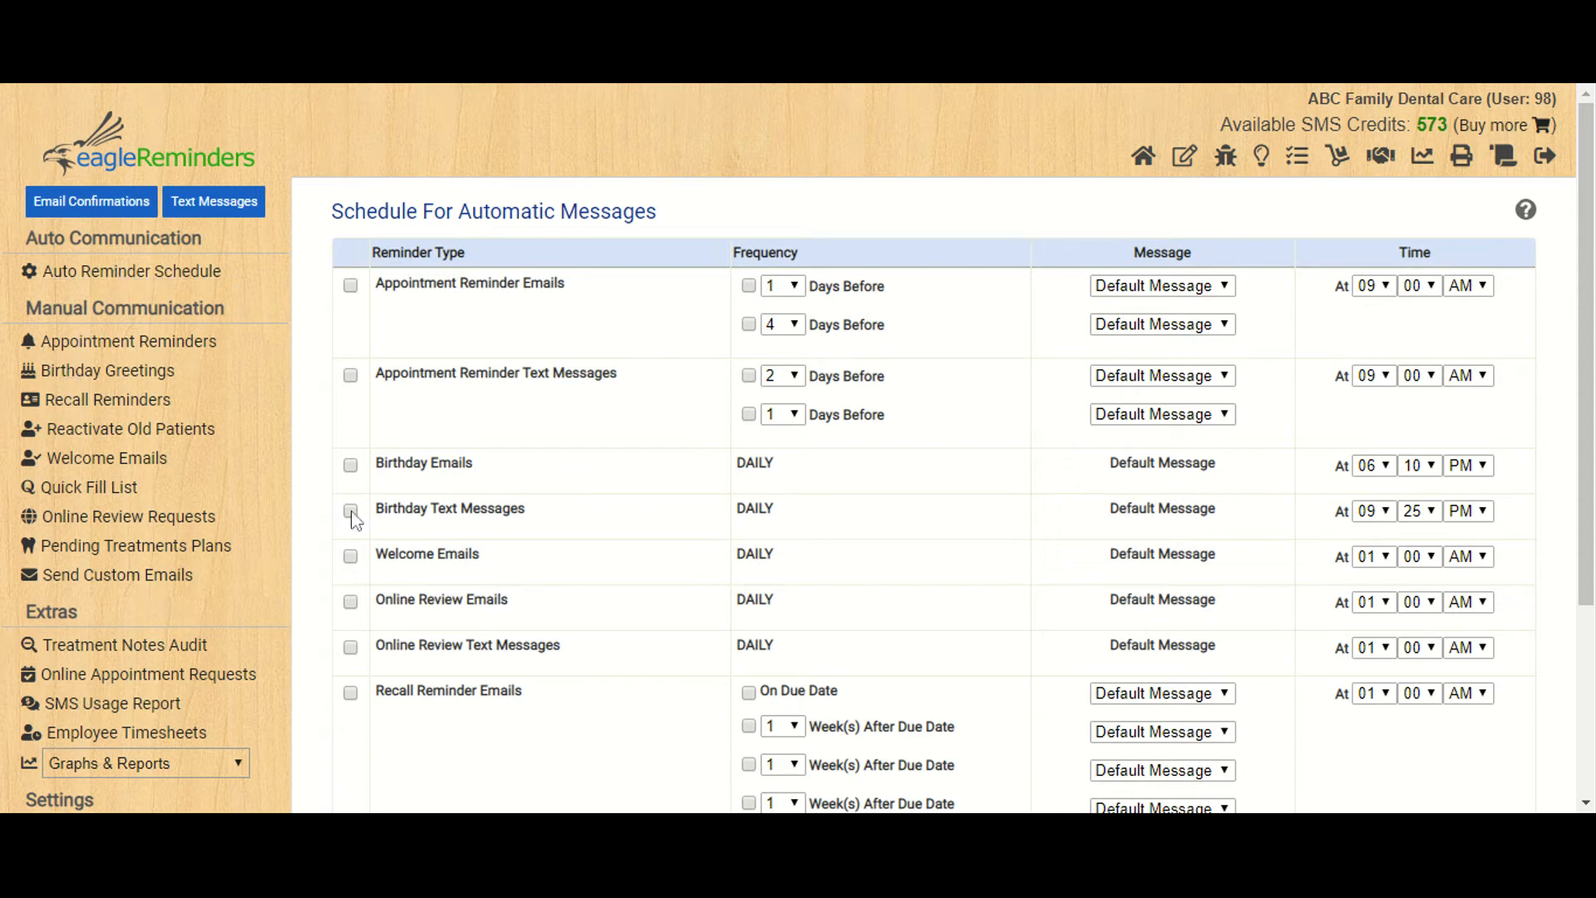
# List the appointments scheduled for 03/27/2020 in the manual appointment reminders
pyautogui.click(108, 342)
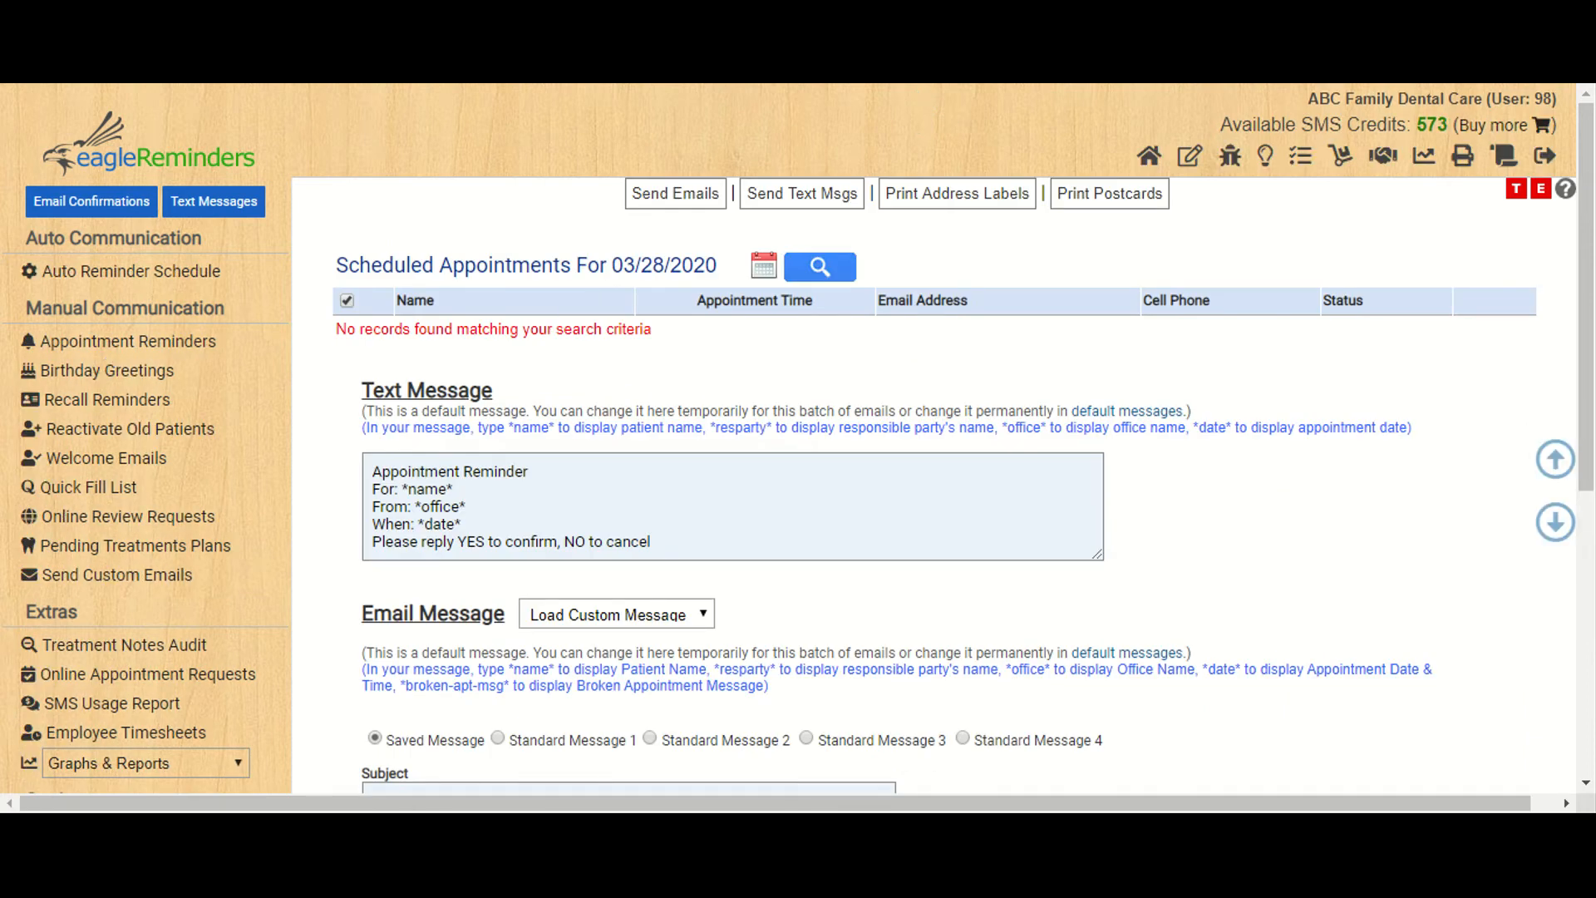
pyautogui.click(657, 265)
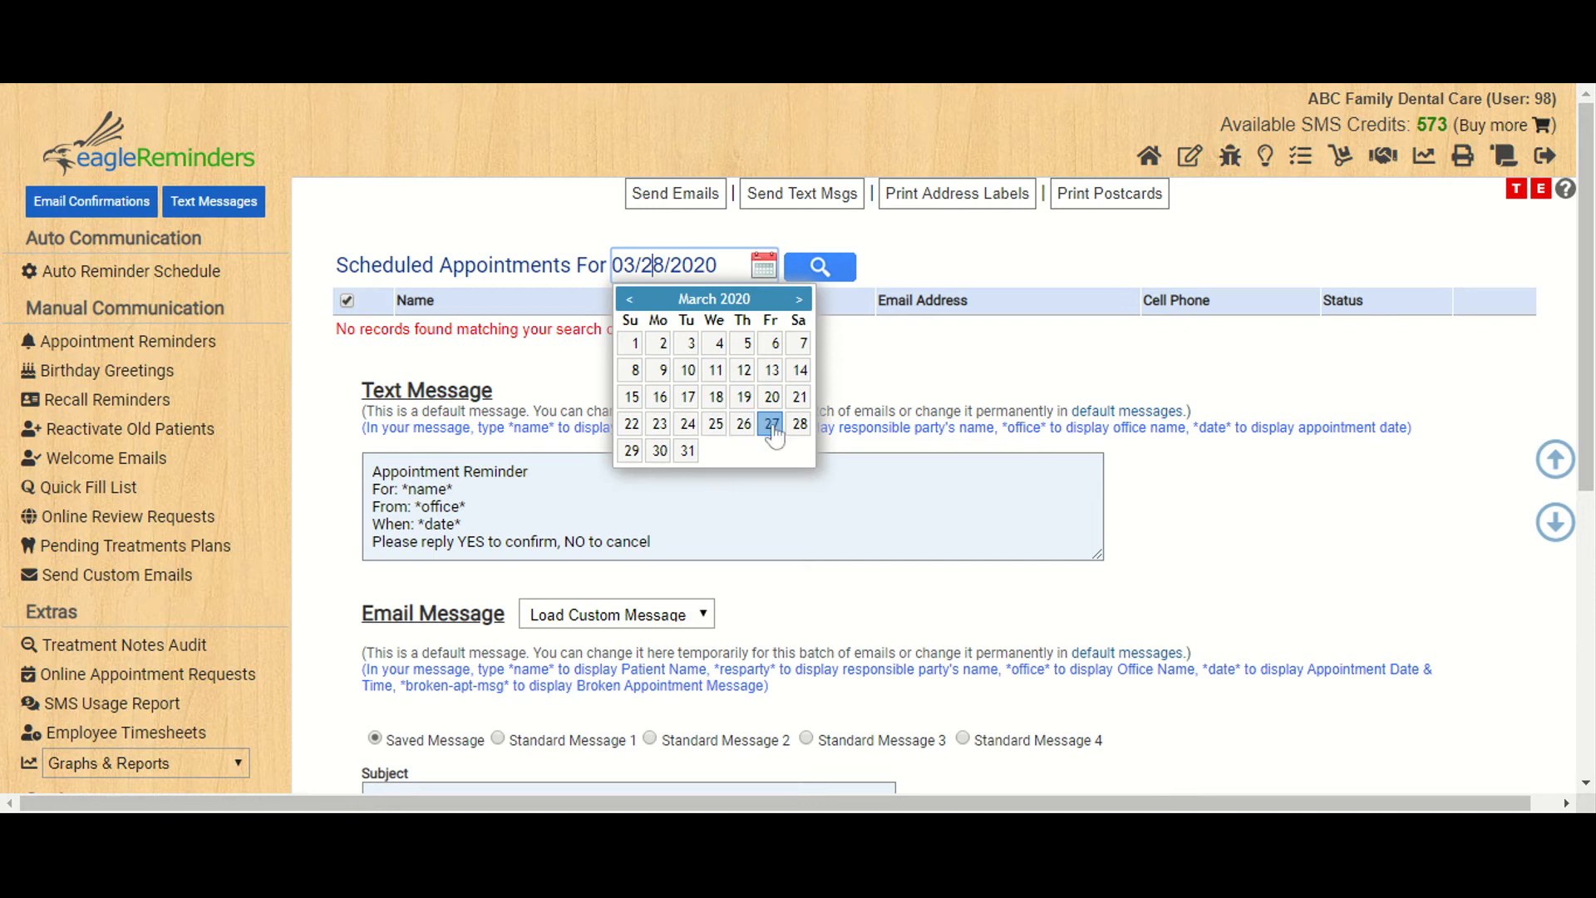
pyautogui.click(773, 425)
pyautogui.click(814, 278)
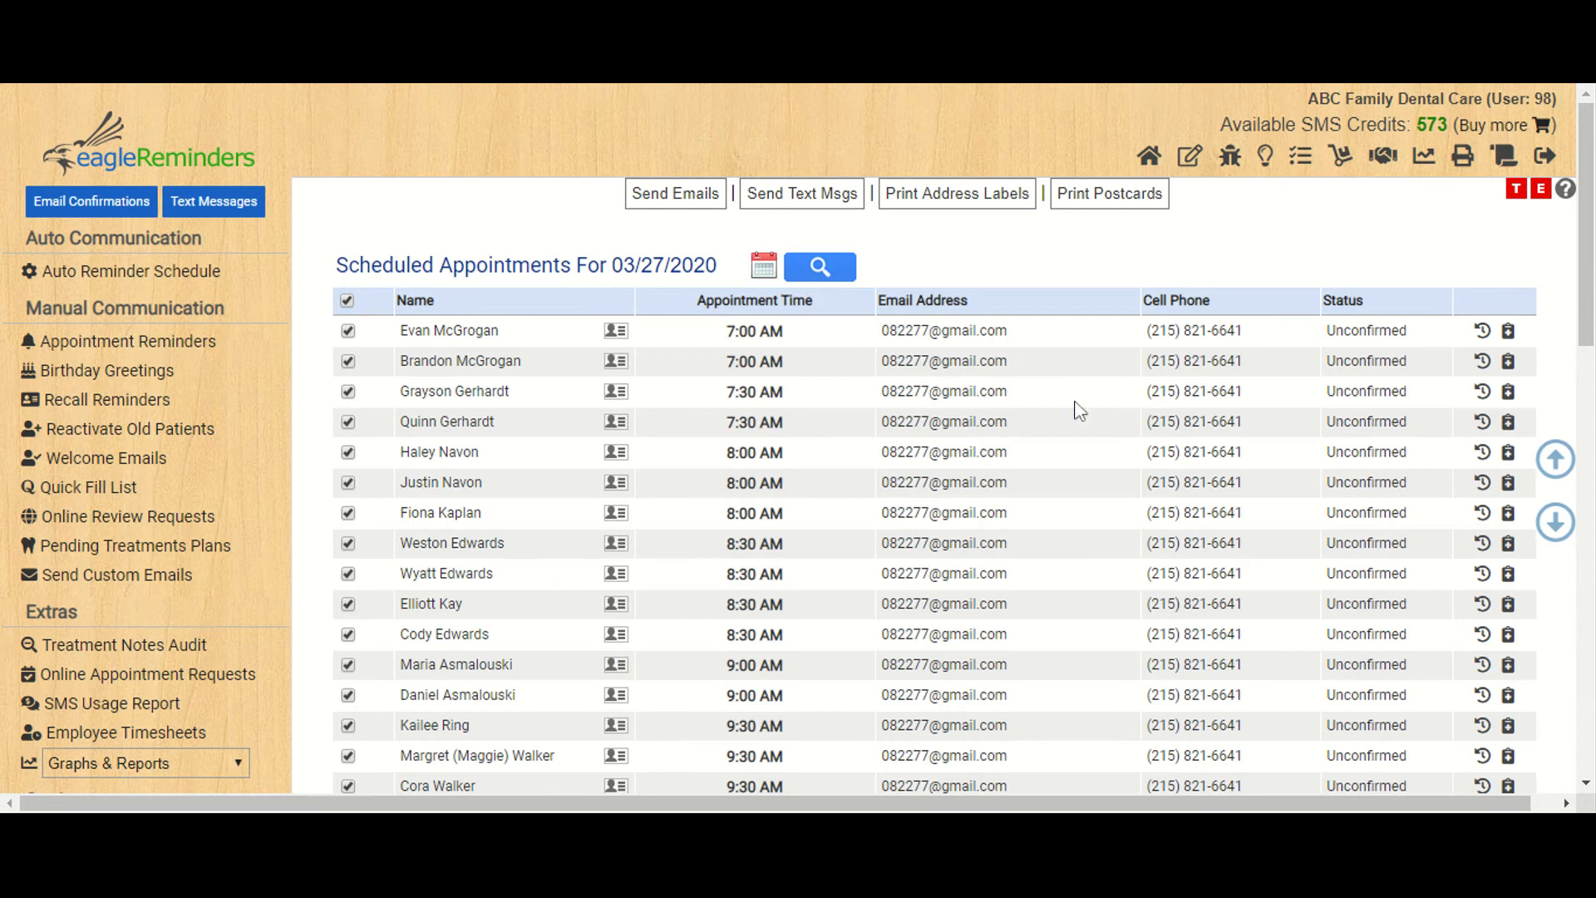
# Exclude the two 7:00 AM patients and the first two 8:30 AM patients from the appointment reminder batch
pyautogui.moveTo(1589, 235)
pyautogui.mouseDown()
pyautogui.moveTo(1595, 383)
pyautogui.moveTo(1593, 256)
pyautogui.mouseUp()
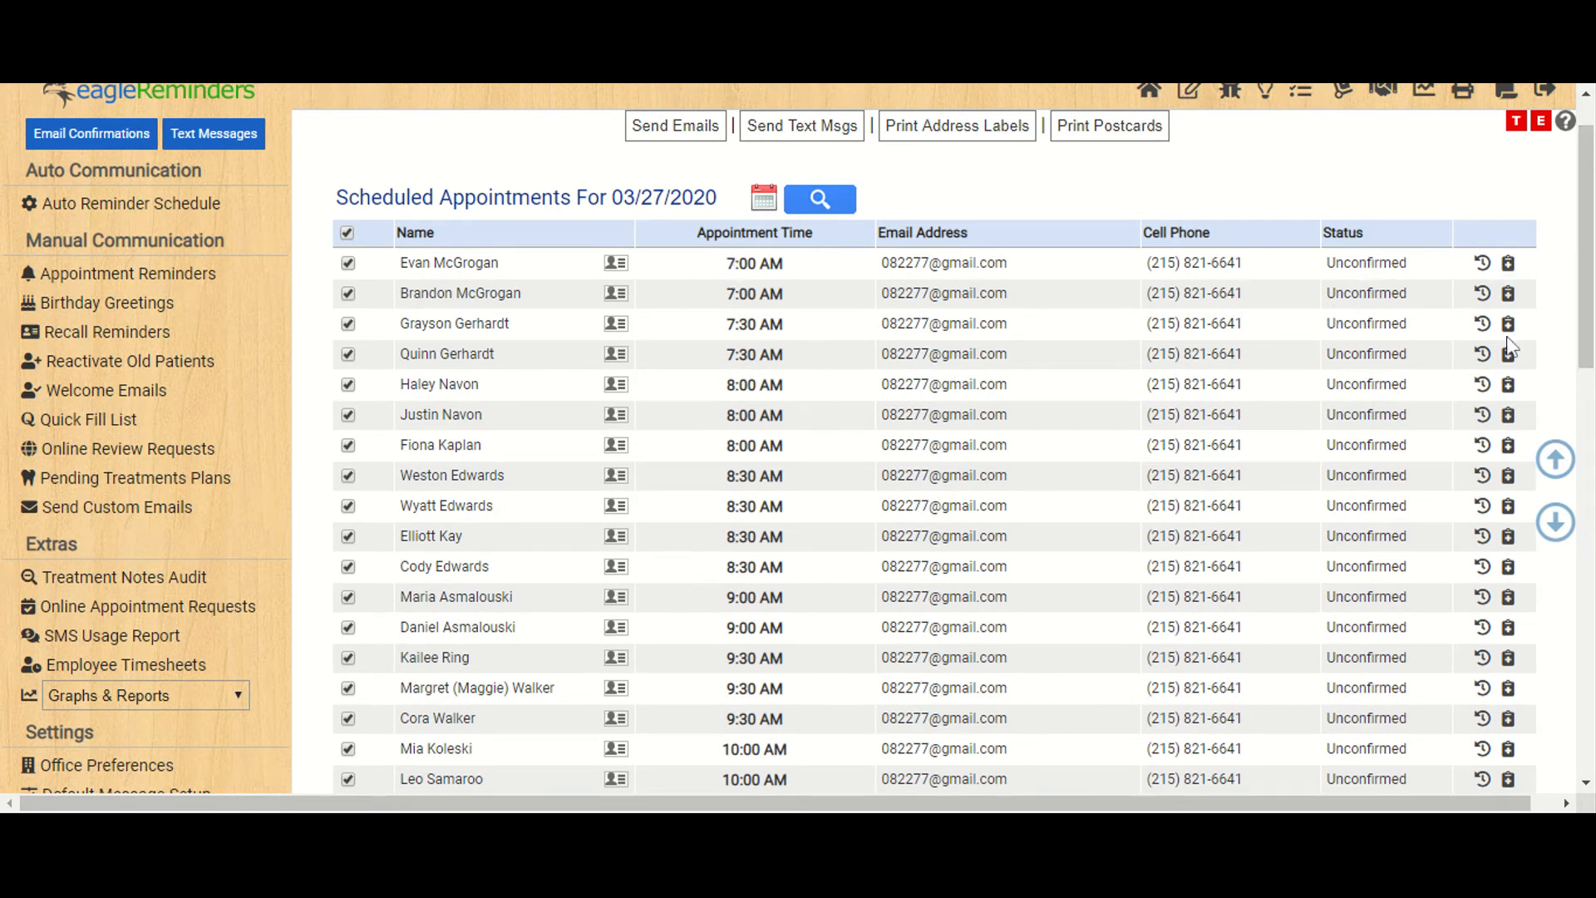
pyautogui.moveTo(1593, 255)
pyautogui.mouseDown()
pyautogui.moveTo(1593, 274)
pyautogui.moveTo(1593, 260)
pyautogui.mouseUp()
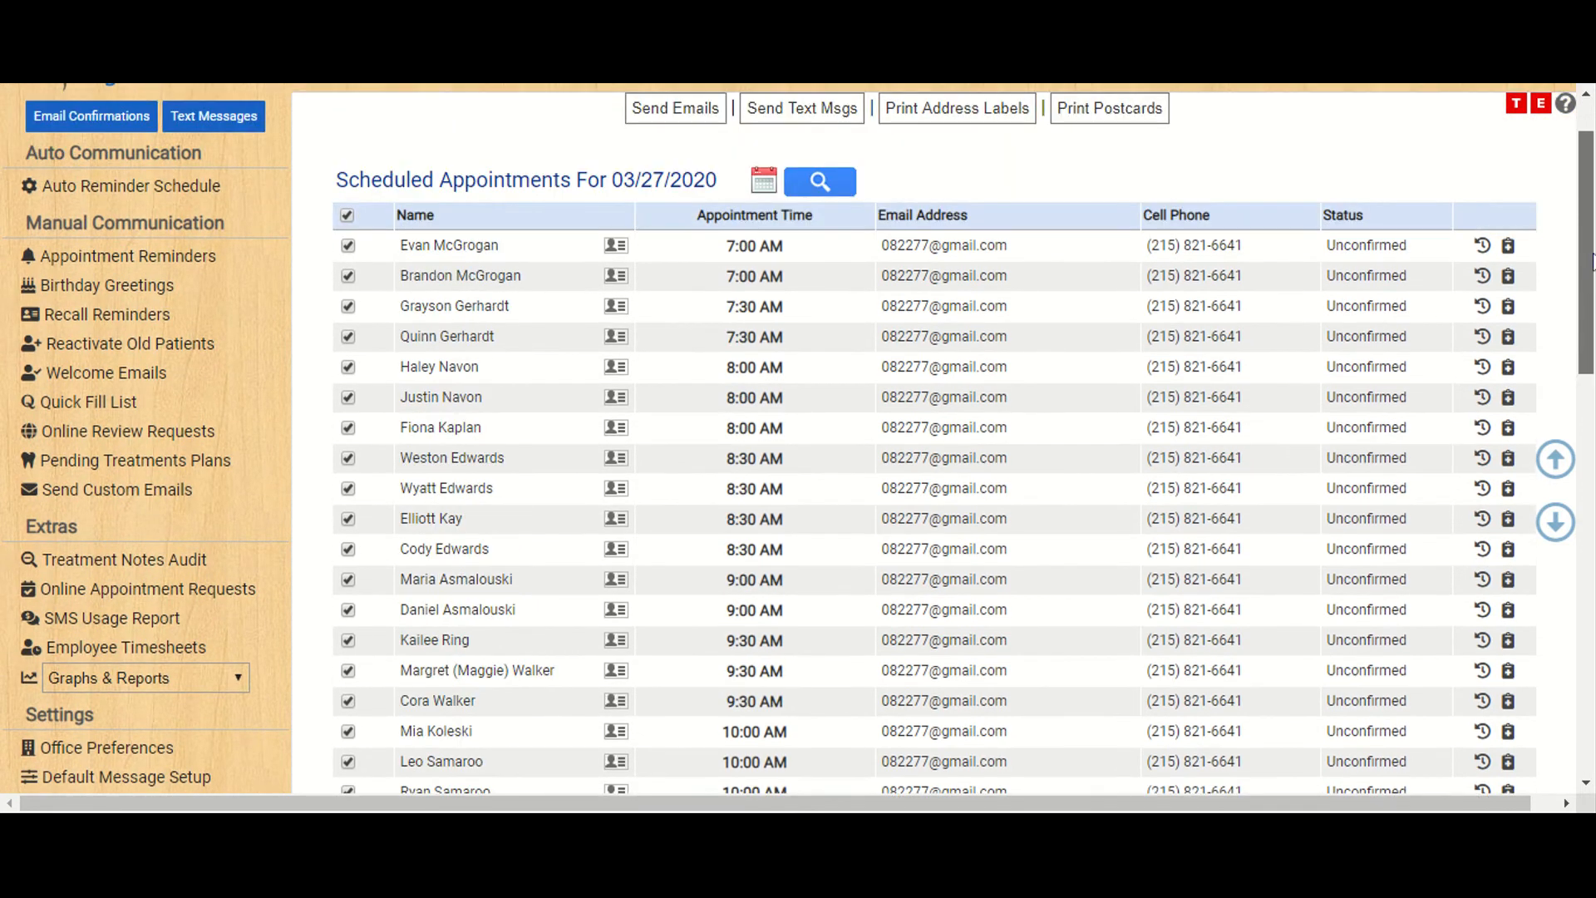
pyautogui.click(347, 245)
pyautogui.click(346, 277)
pyautogui.click(347, 459)
pyautogui.click(347, 489)
# Review the appointment reminder's text and email message templates, and open the list of today's birthdays
pyautogui.moveTo(1586, 324); pyautogui.dragTo(1586, 580)
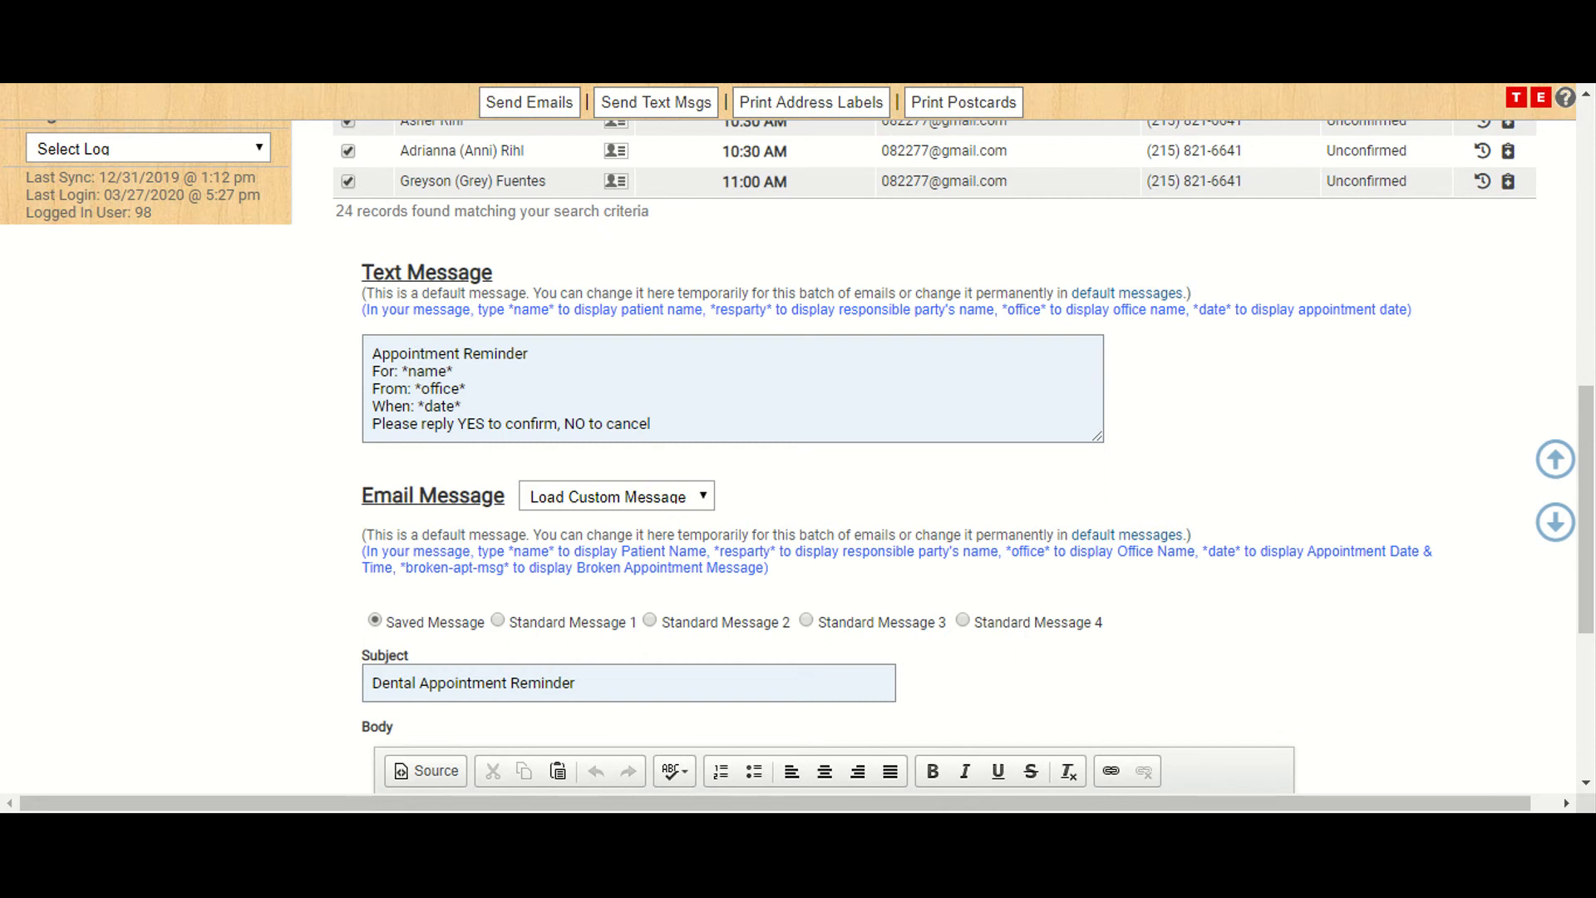
pyautogui.moveTo(1589, 404); pyautogui.dragTo(1589, 545)
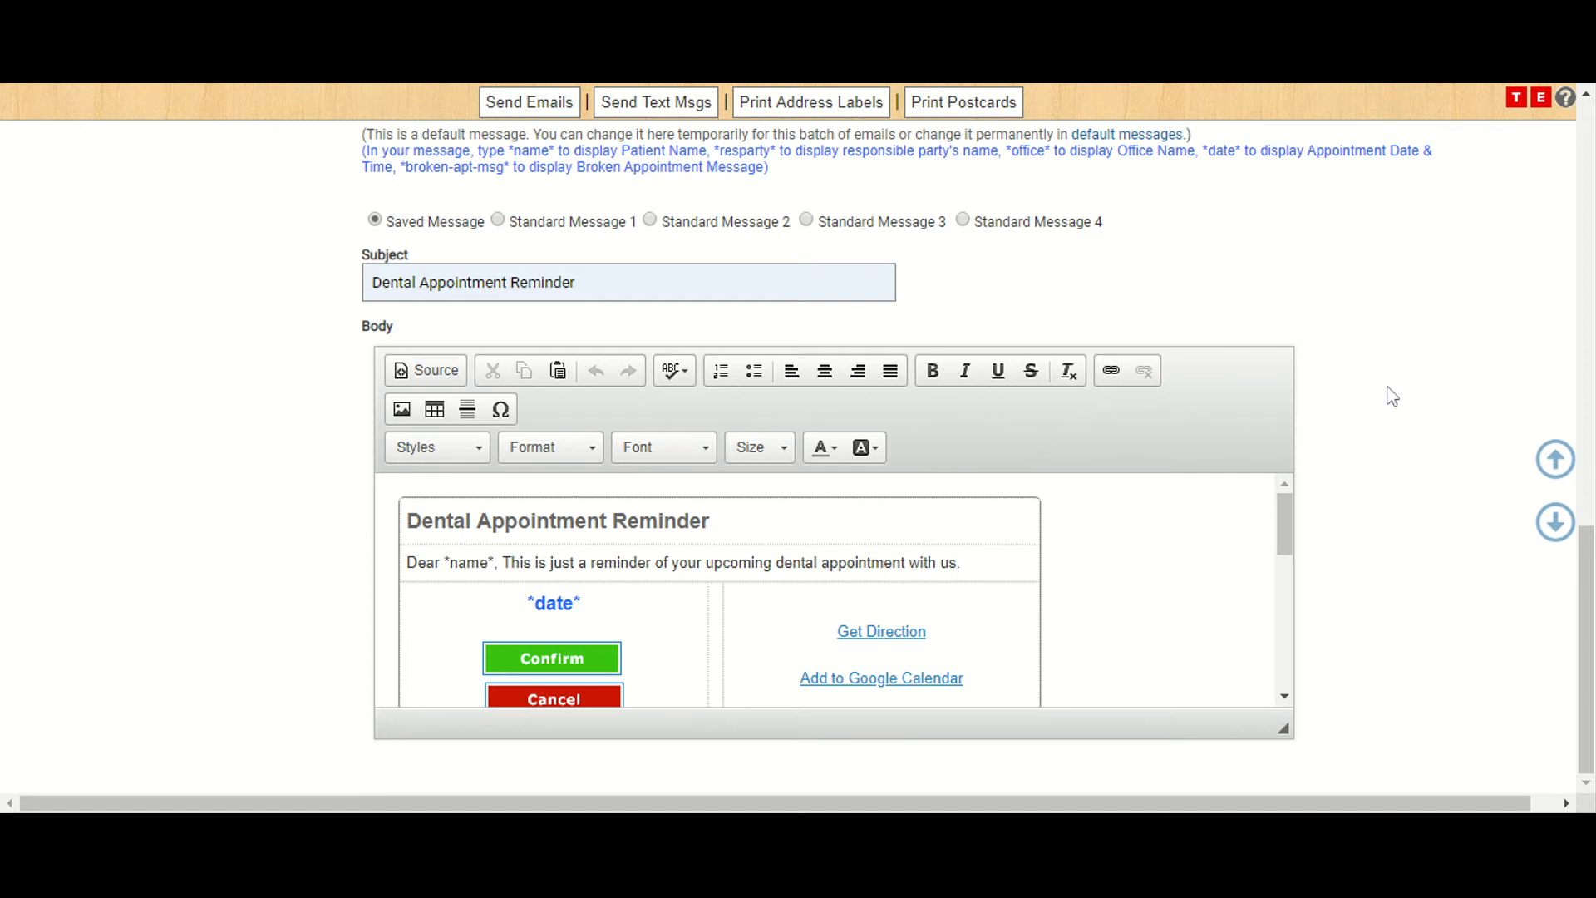
pyautogui.moveTo(1589, 561); pyautogui.dragTo(1590, 137)
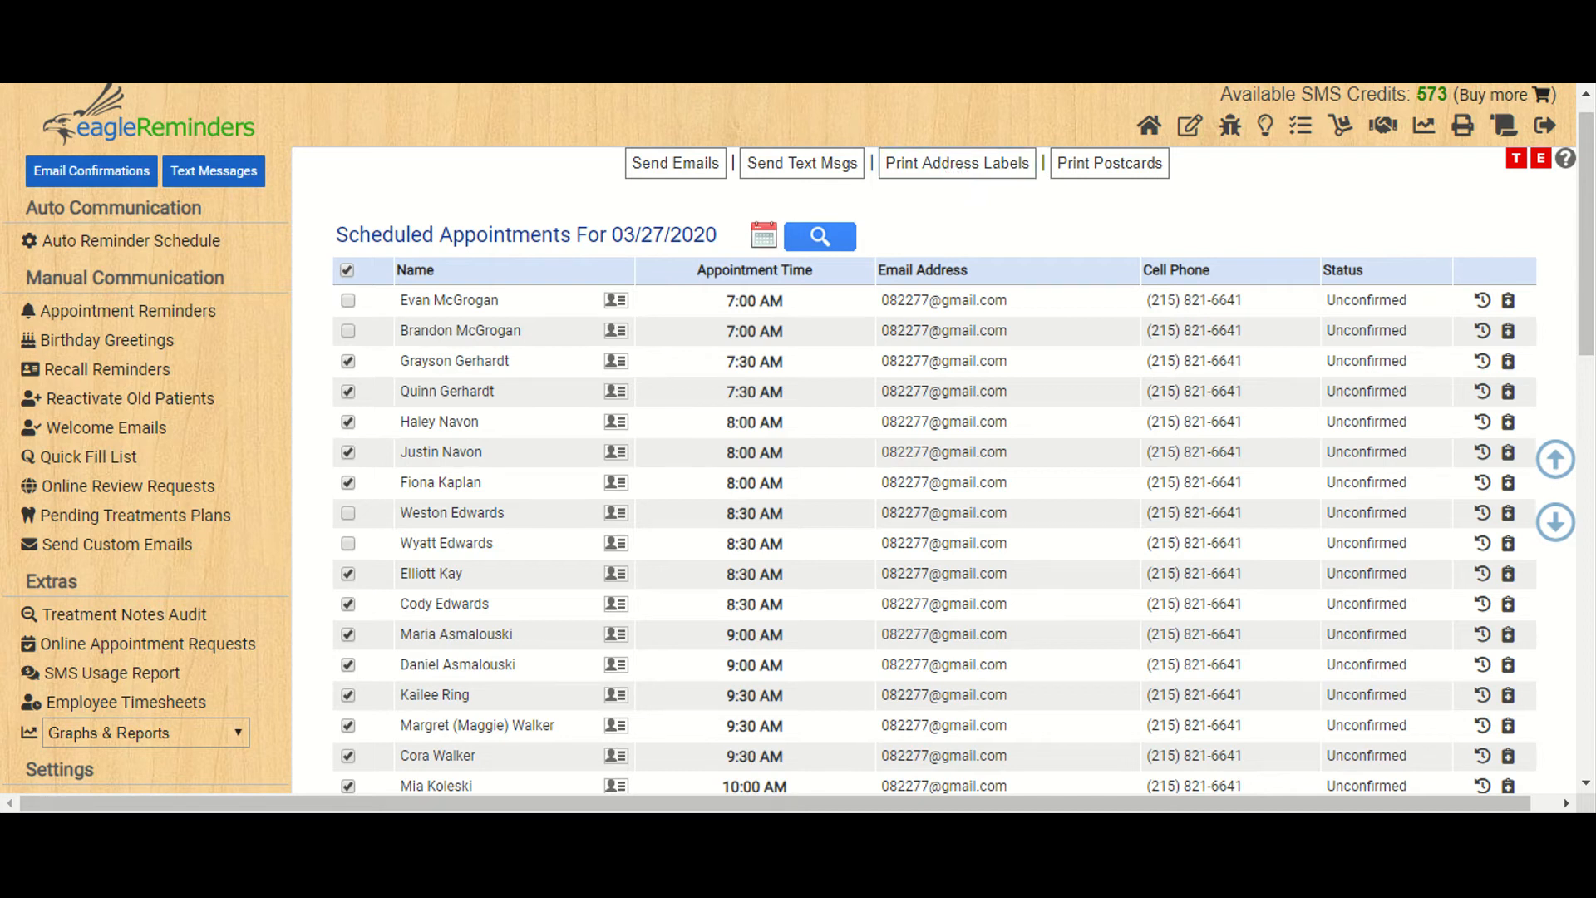
pyautogui.click(957, 163)
pyautogui.click(135, 343)
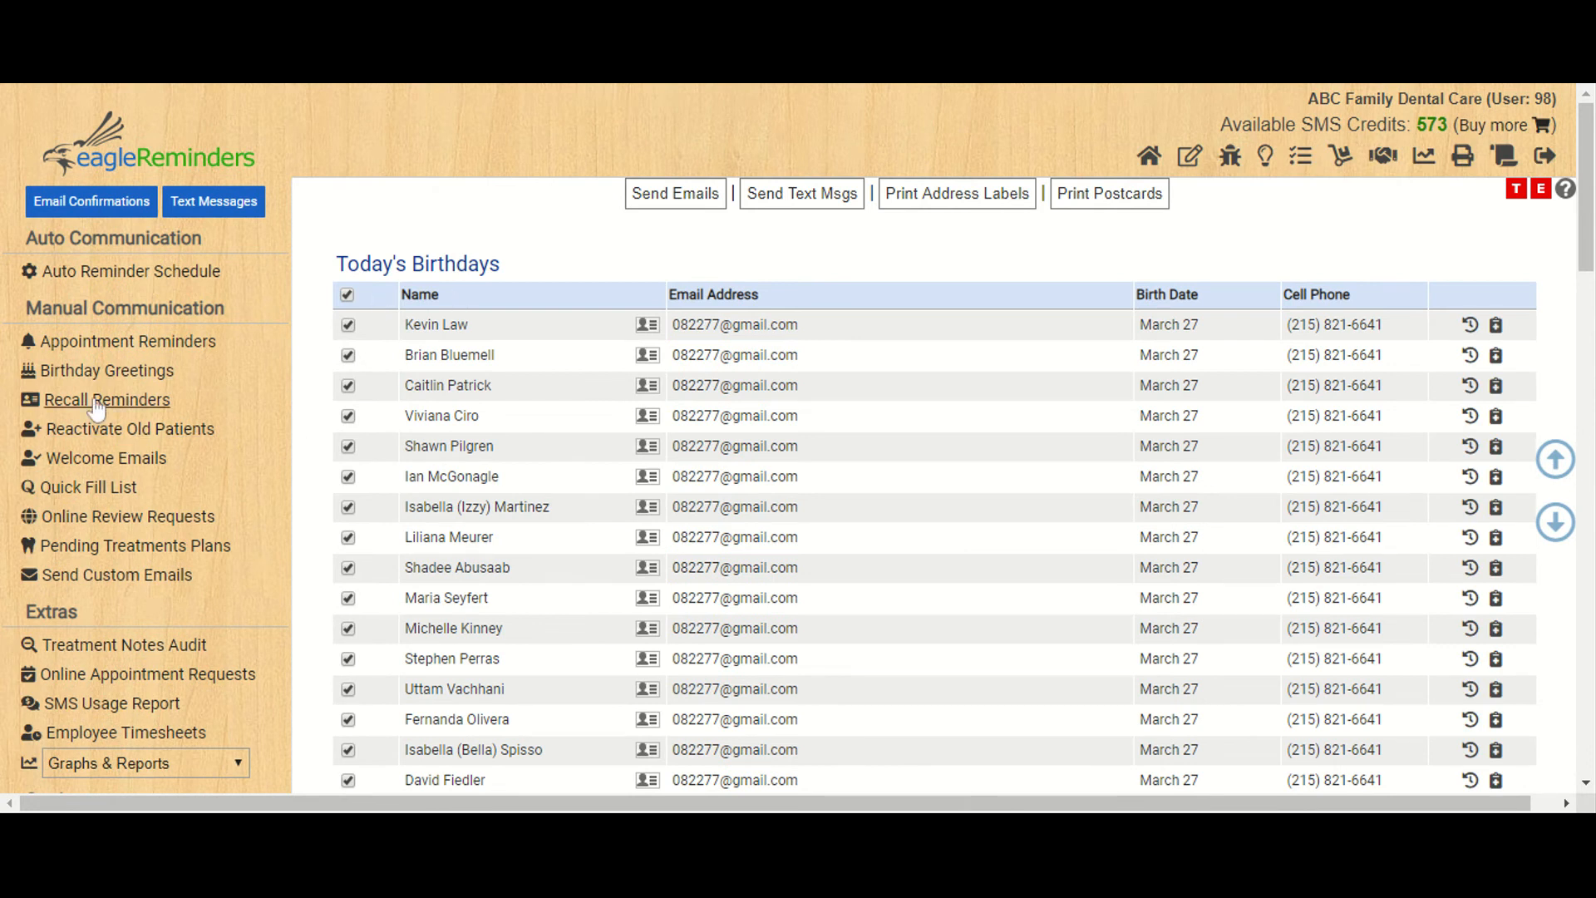
# List the patients due for recall between 03/02/2020 and 03/27/2020 in the recall reminders
pyautogui.click(97, 404)
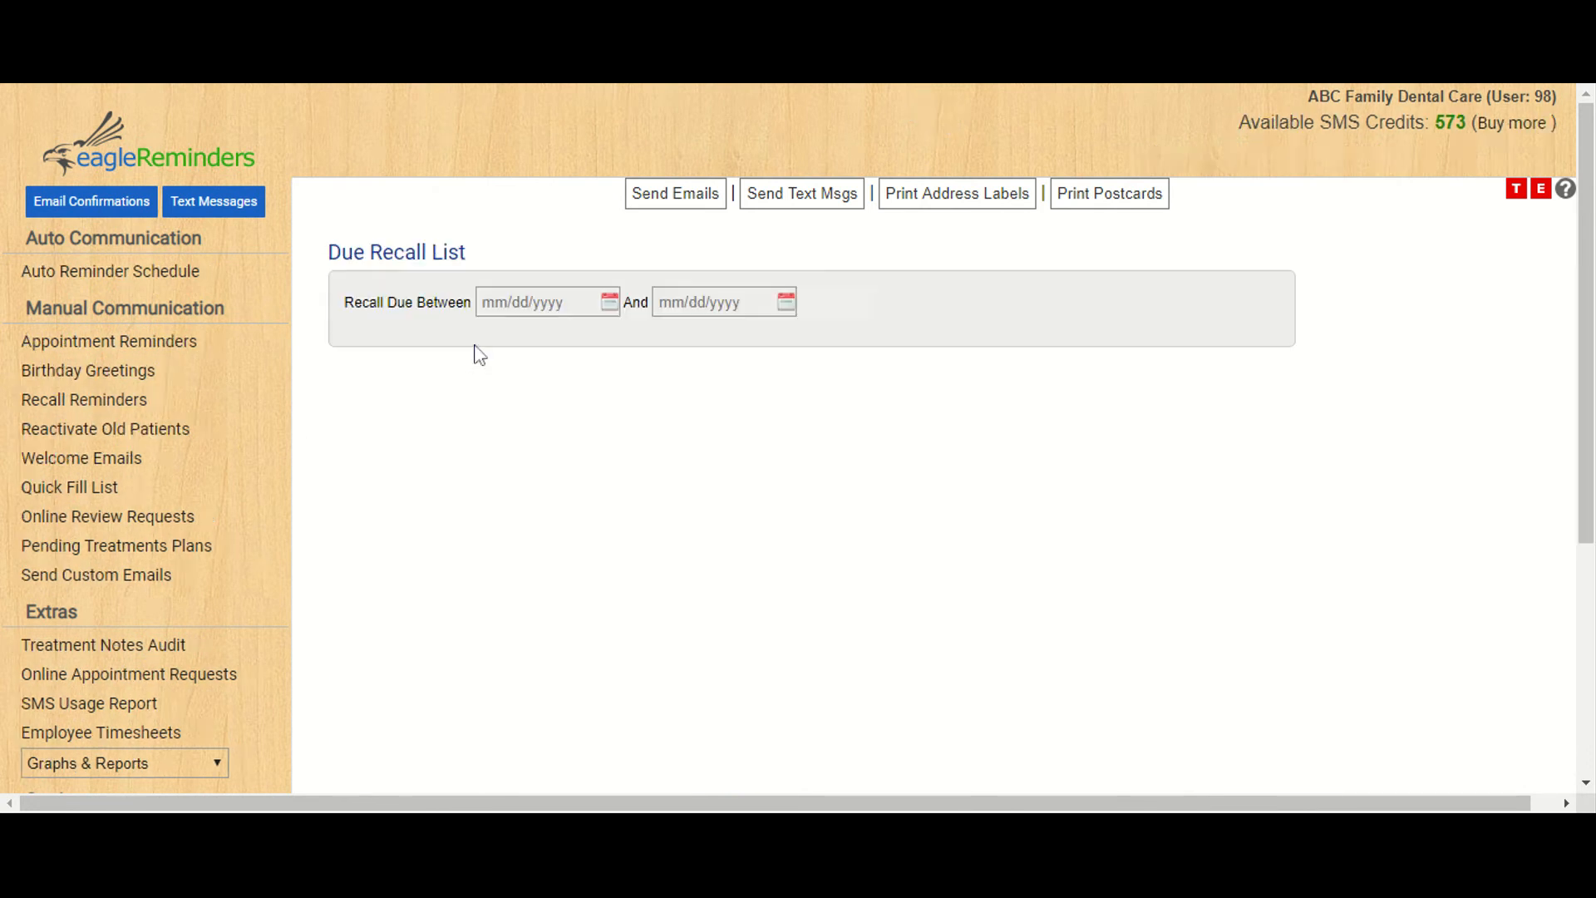
pyautogui.click(522, 299)
pyautogui.write('05/01/2019')
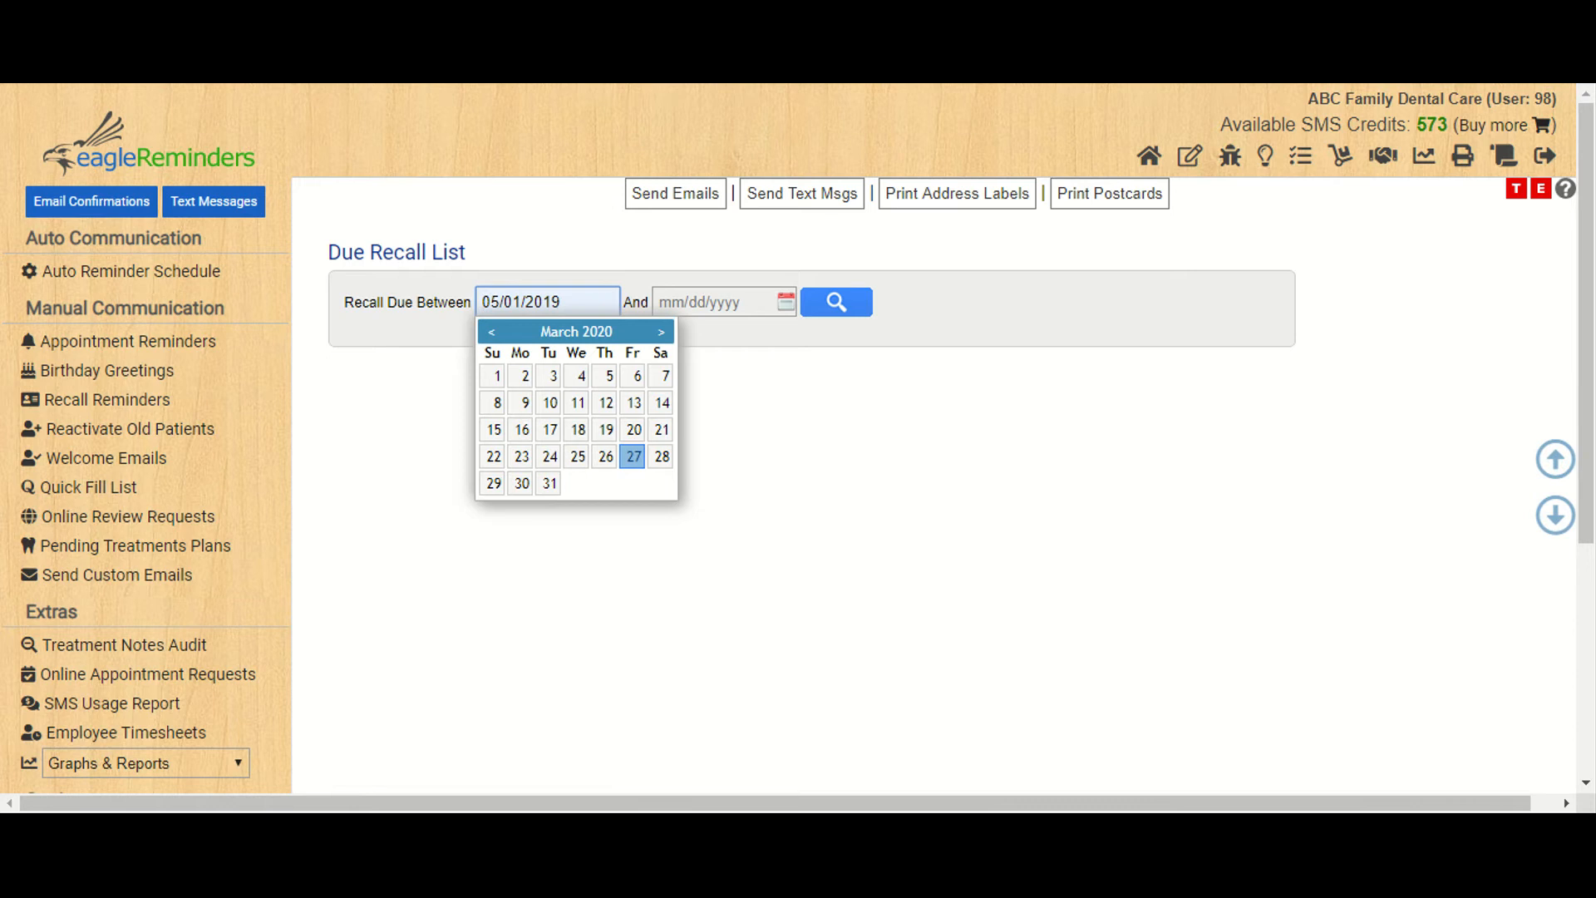
pyautogui.click(522, 375)
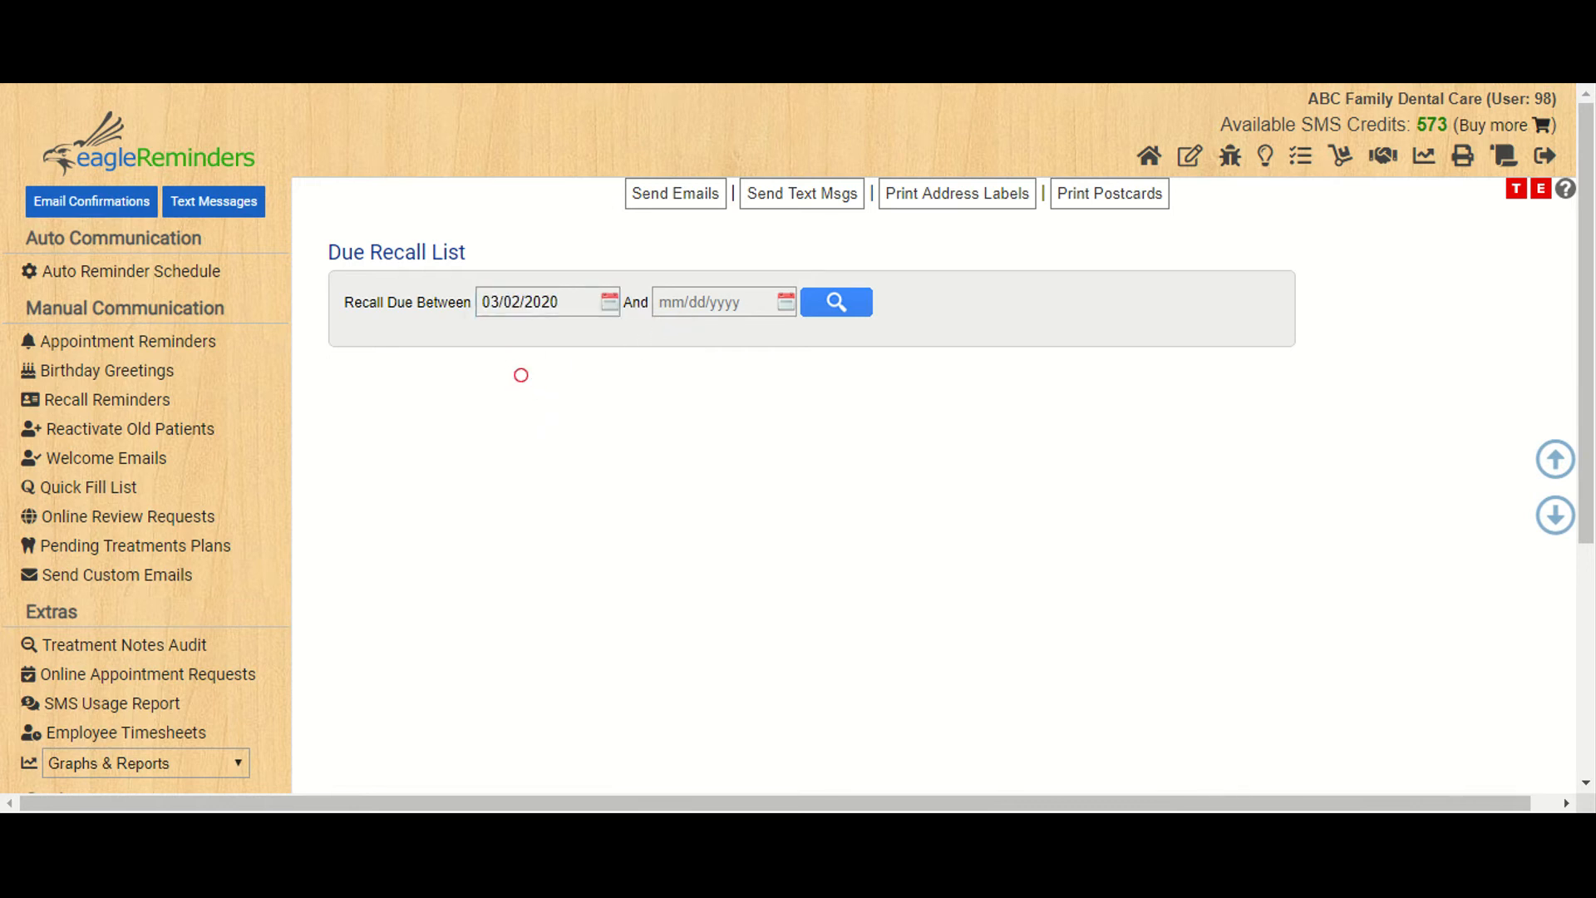
pyautogui.click(685, 303)
pyautogui.click(811, 459)
pyautogui.click(834, 308)
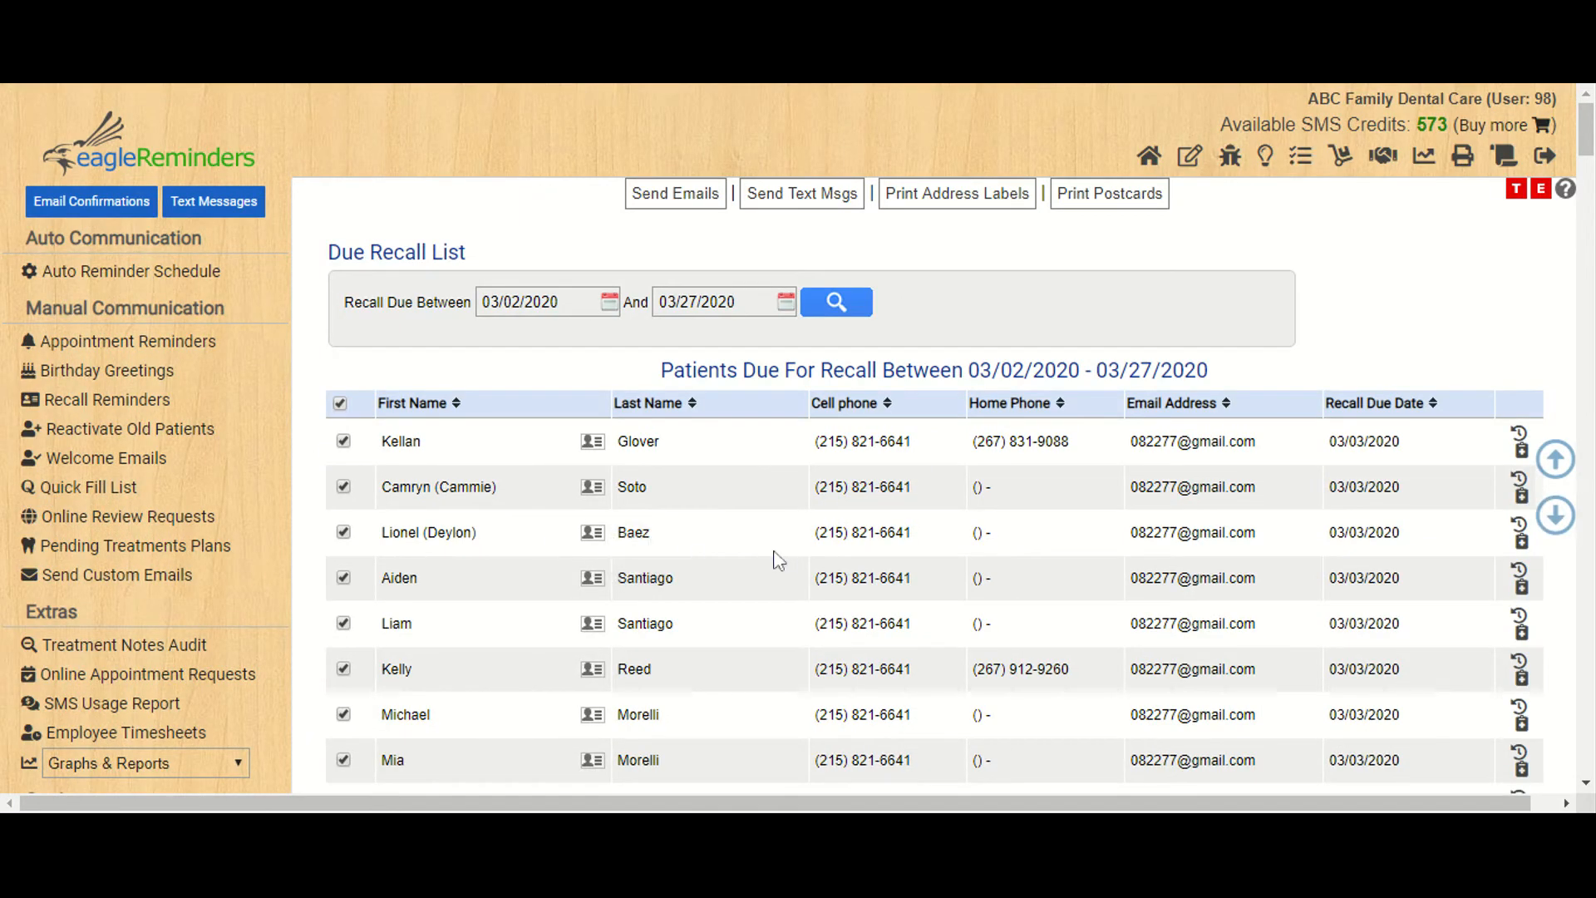
# Review the recall reminder's text message and email templates below the list of due patients
pyautogui.moveTo(1587, 145); pyautogui.dragTo(1588, 746)
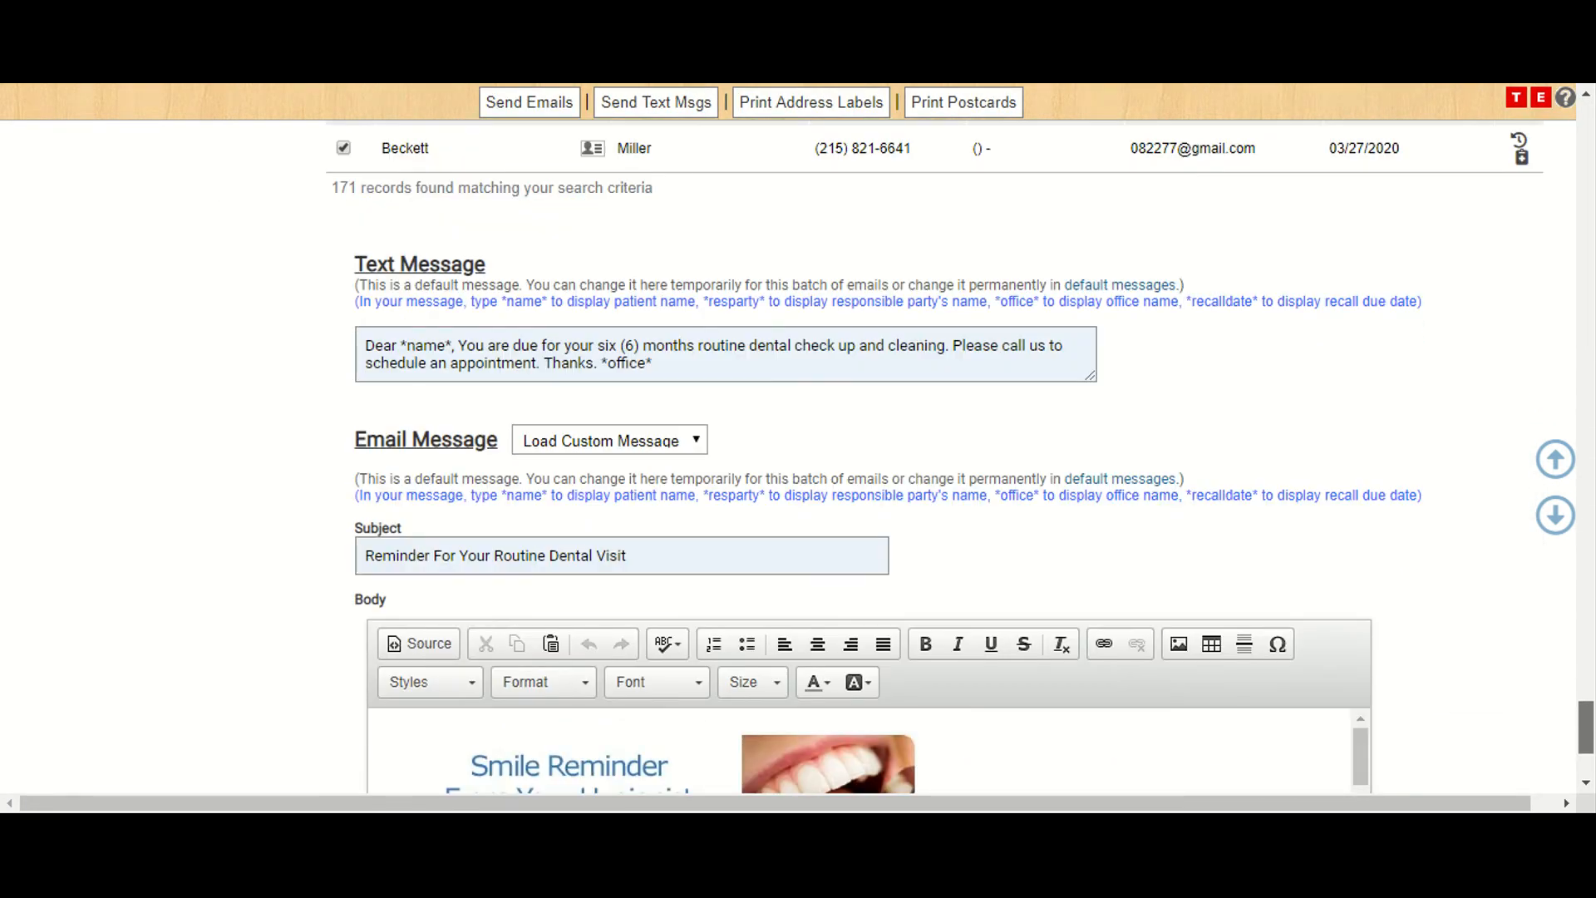
pyautogui.moveTo(1588, 747); pyautogui.dragTo(1588, 764)
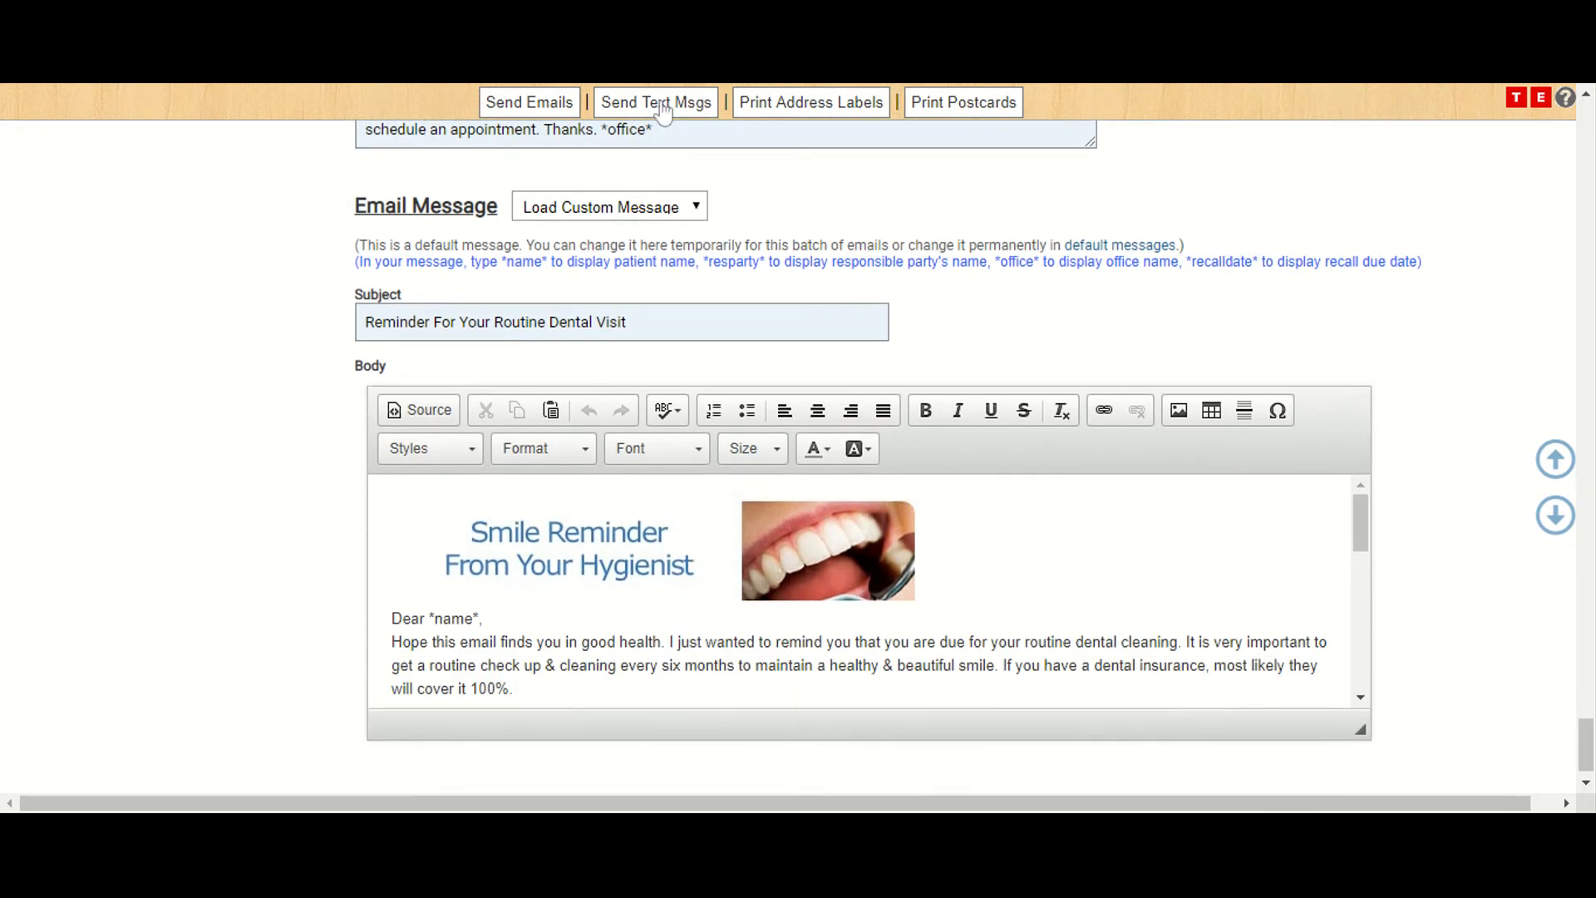
pyautogui.moveTo(1588, 744); pyautogui.dragTo(1589, 129)
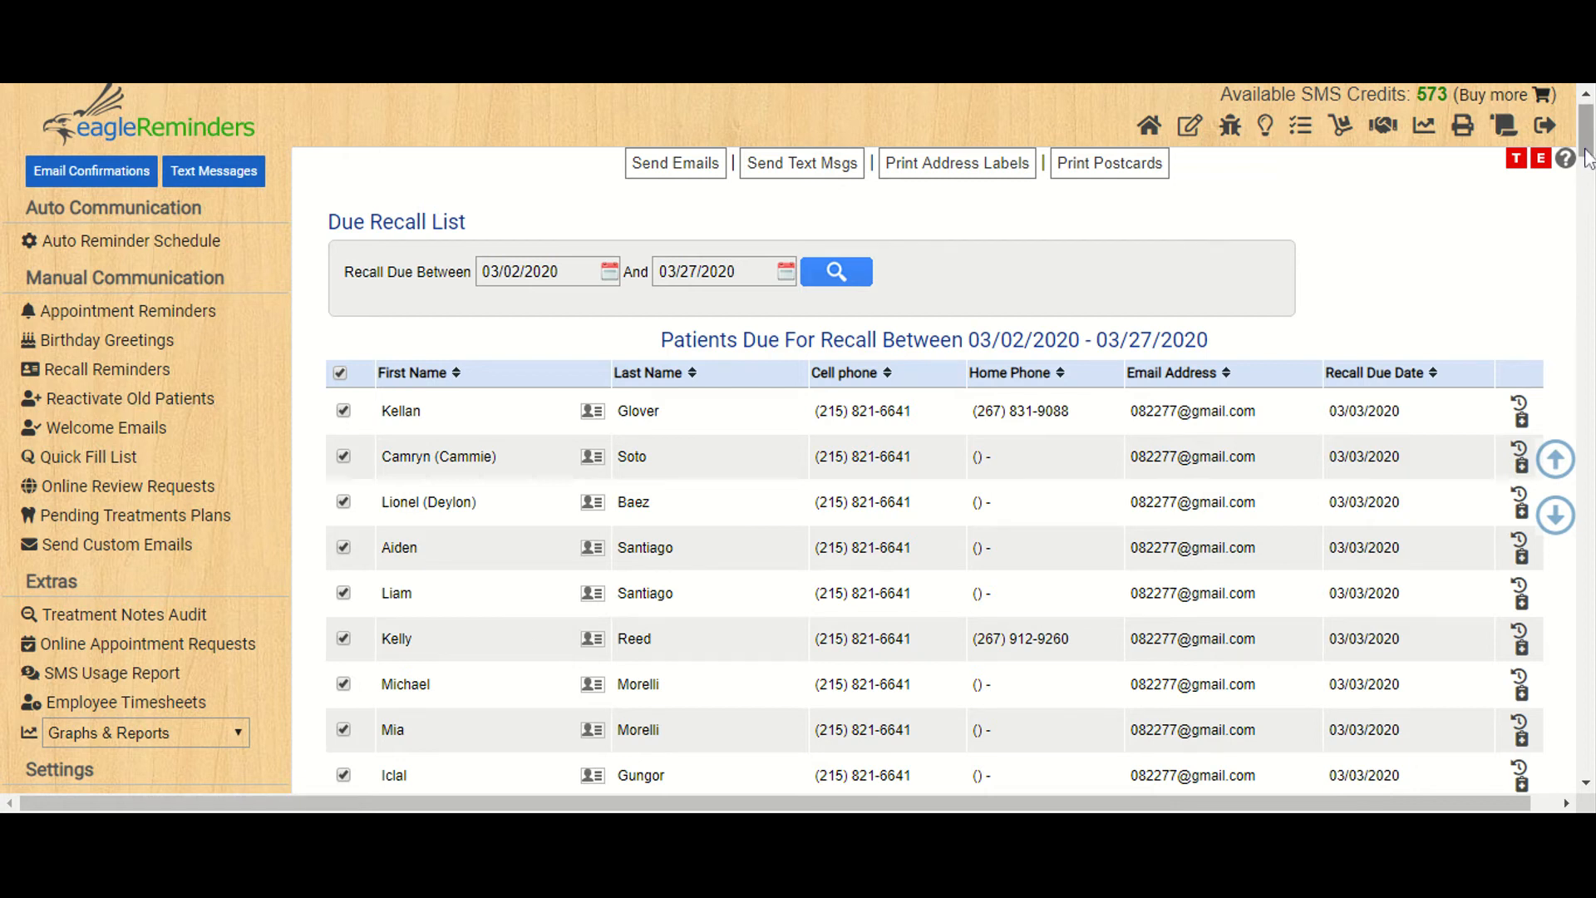
# View the online appointment requests and the SMS usage report
pyautogui.moveTo(1588, 158); pyautogui.dragTo(1590, 174)
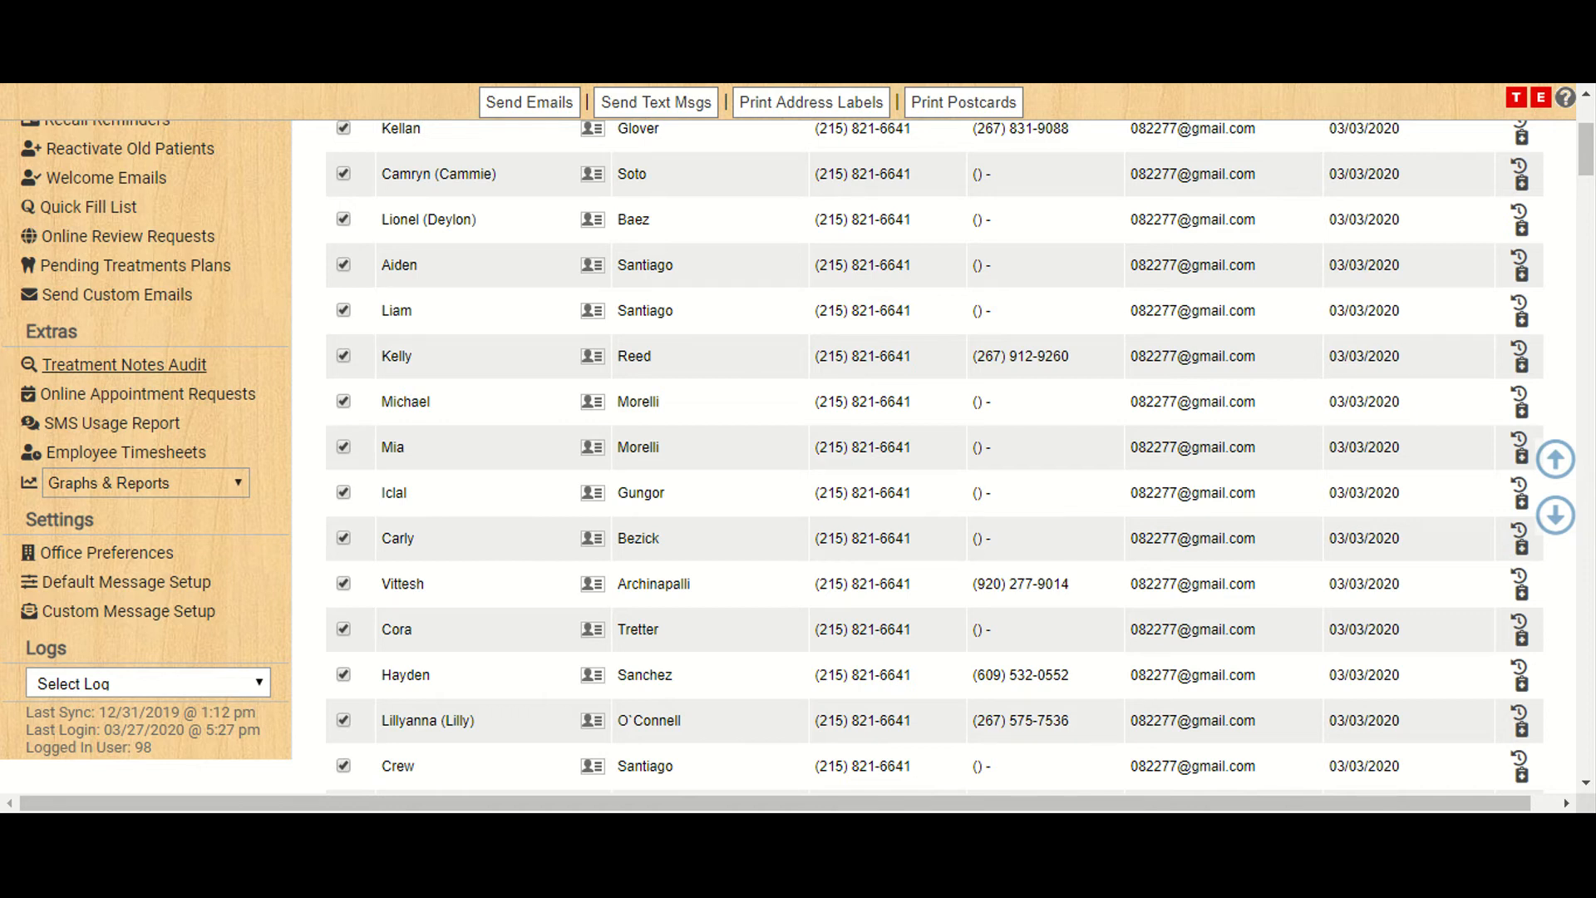
pyautogui.click(160, 403)
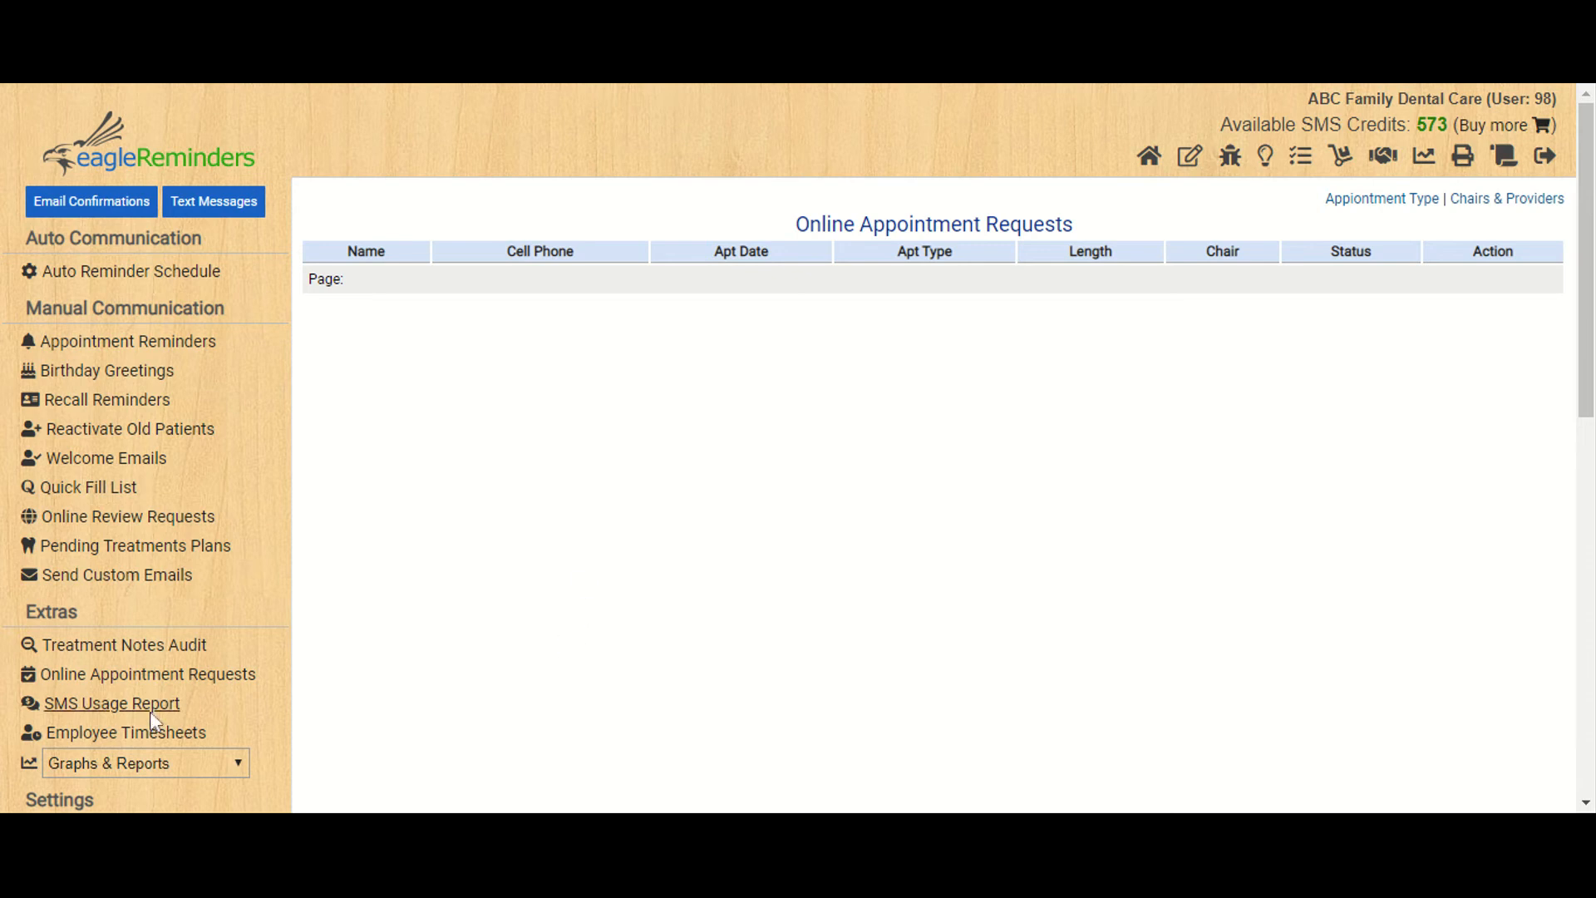
pyautogui.click(106, 713)
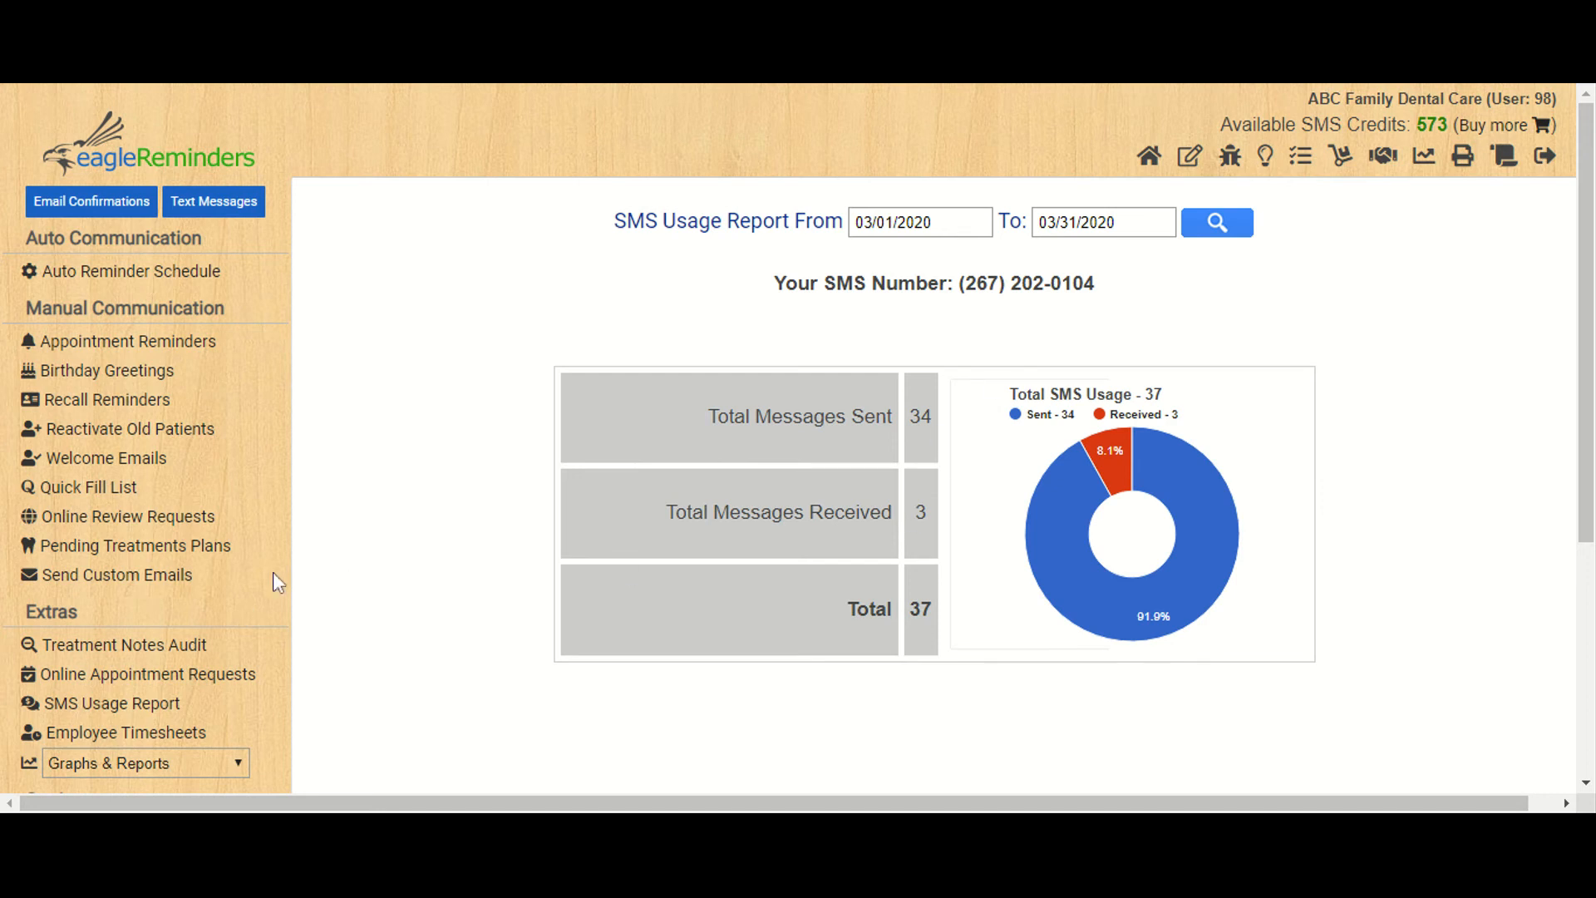
# Generate the employee timesheet for 03/02/2020 to 03/15/2020
pyautogui.click(184, 738)
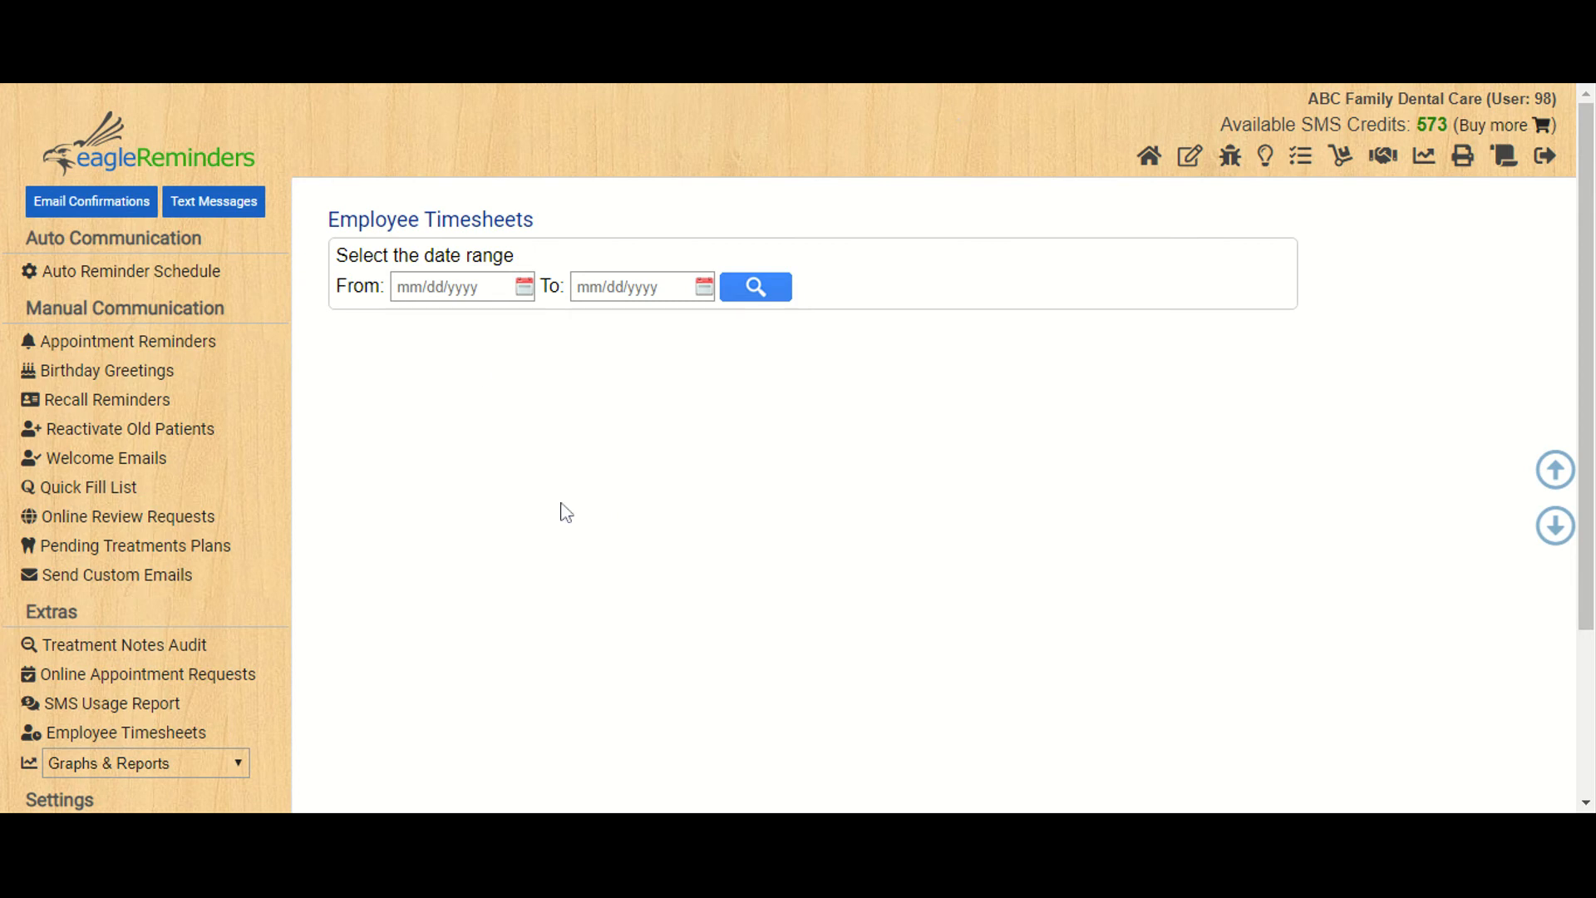
pyautogui.click(458, 287)
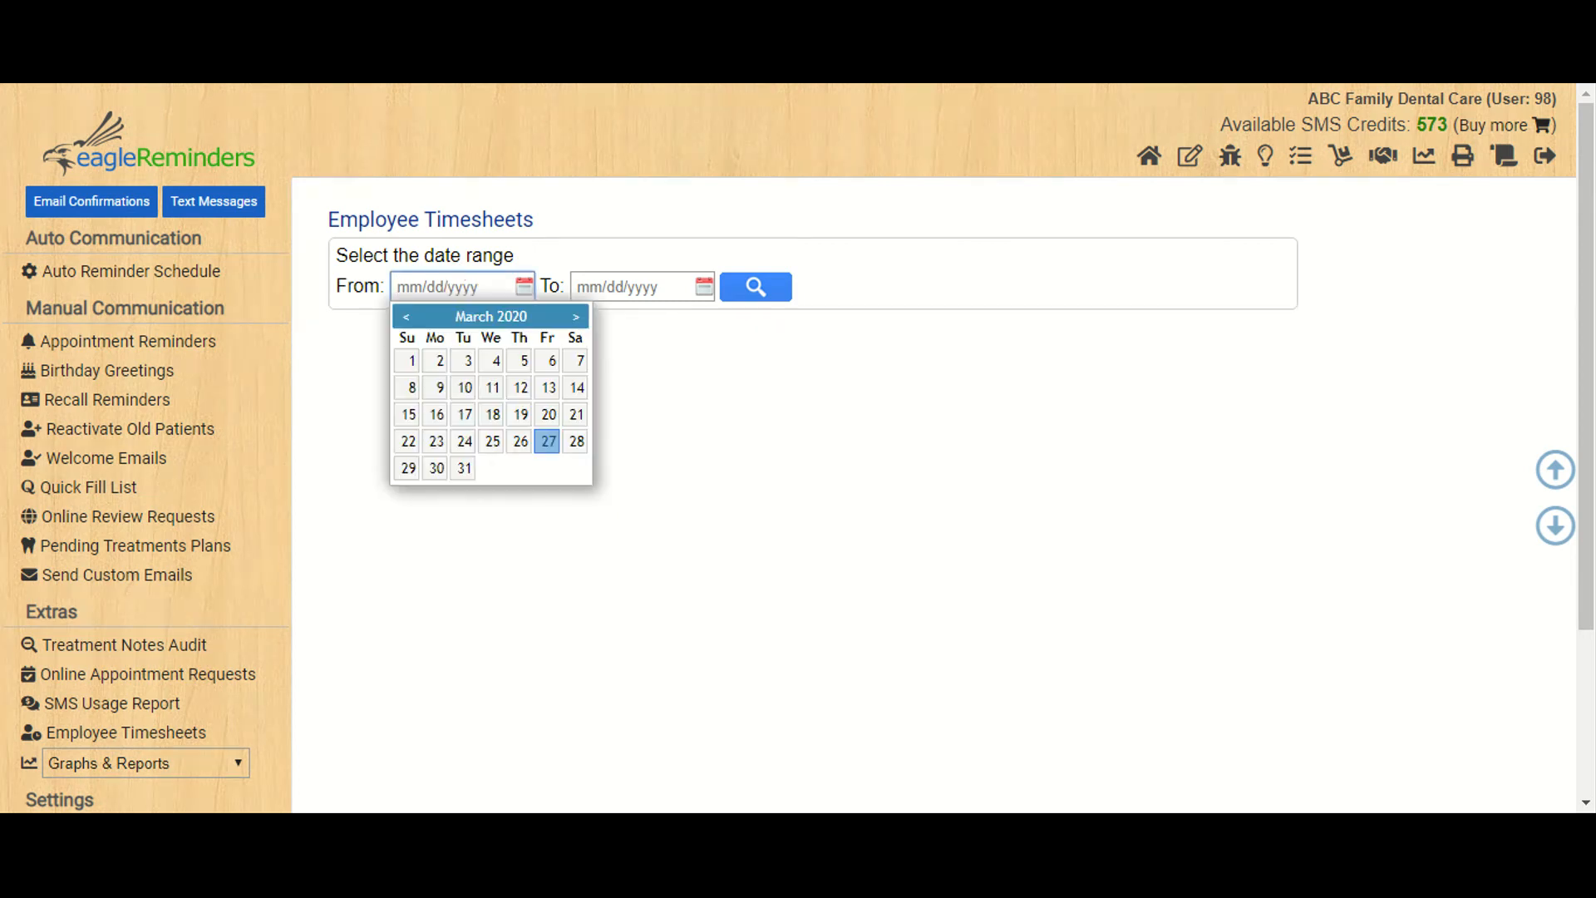
pyautogui.click(436, 361)
pyautogui.click(617, 296)
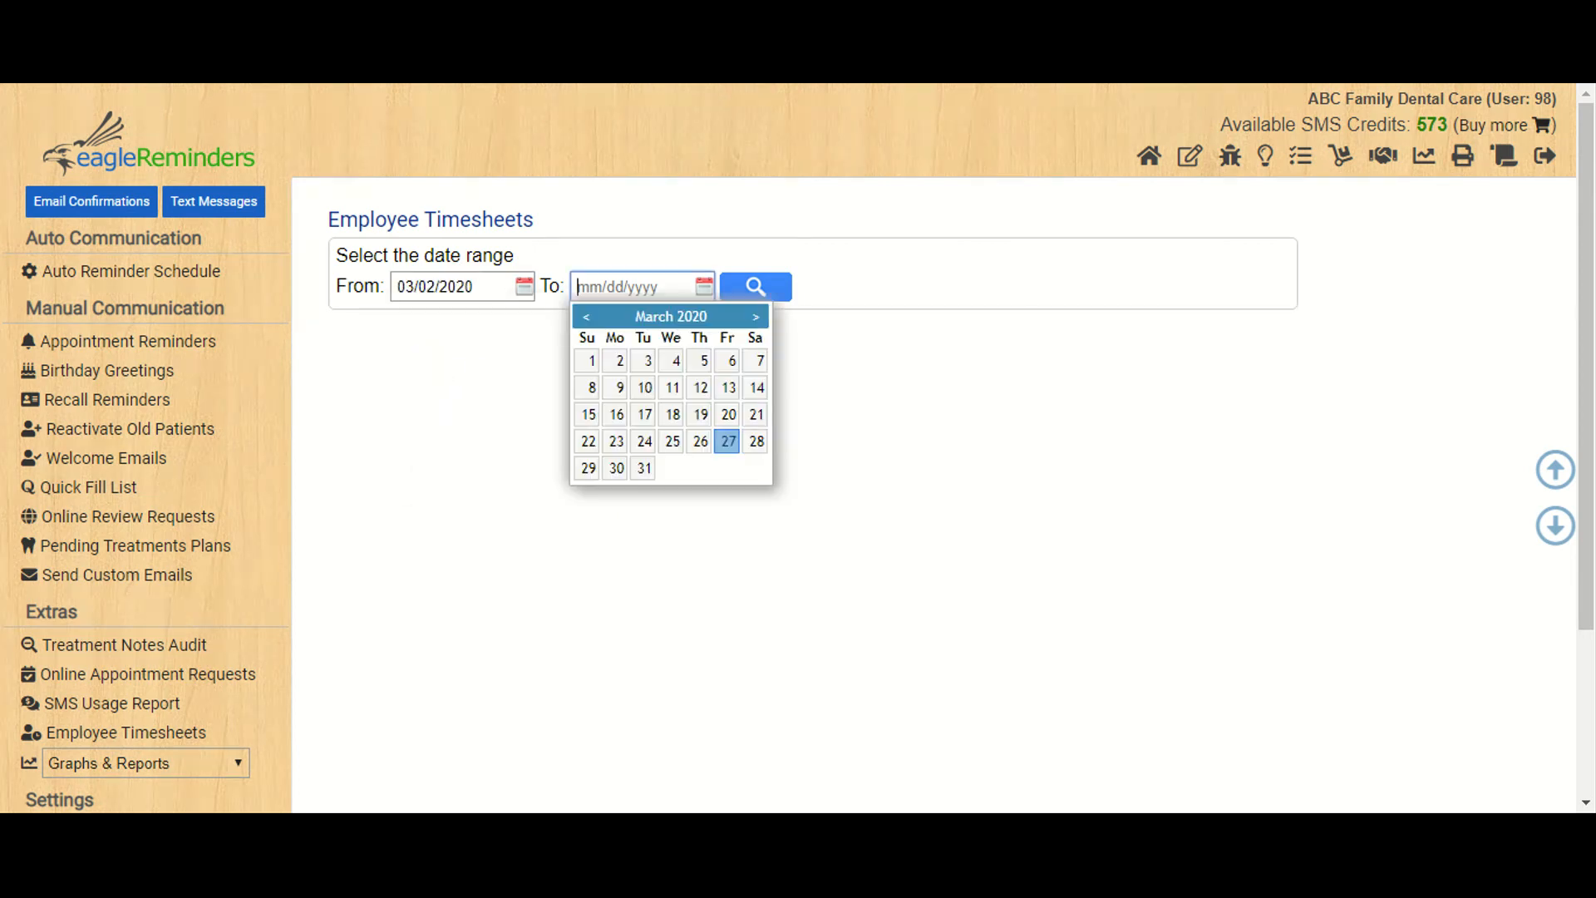
pyautogui.click(589, 413)
pyautogui.click(756, 287)
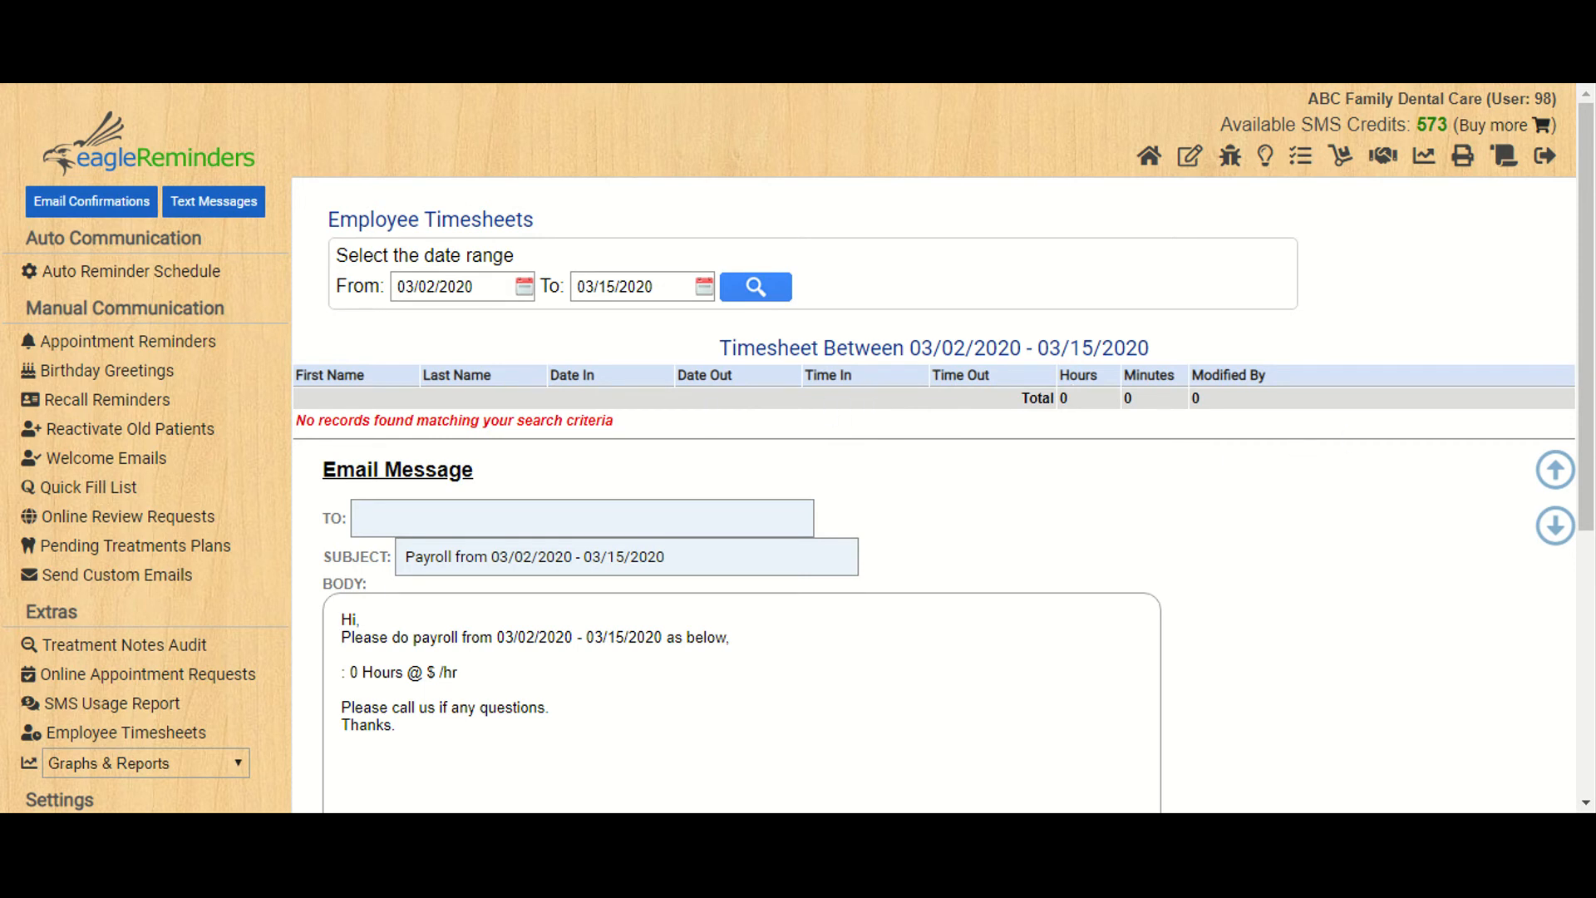
# Examine the payroll email draft below the timesheet, including its subject, body and office signature
pyautogui.scroll(-5, 935, 449)
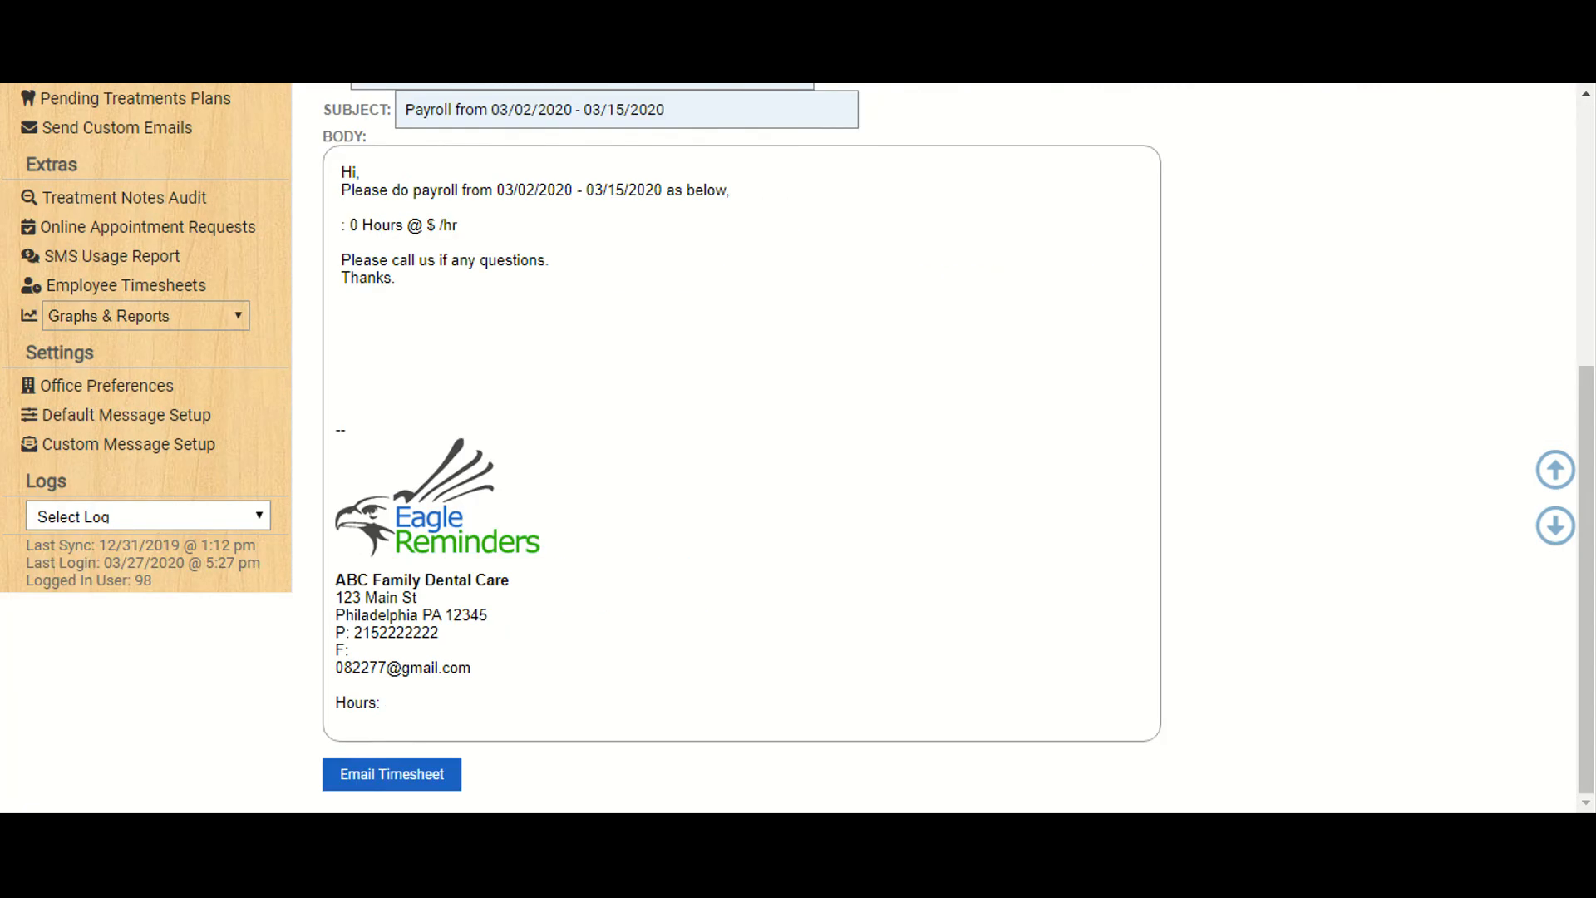
pyautogui.click(356, 189)
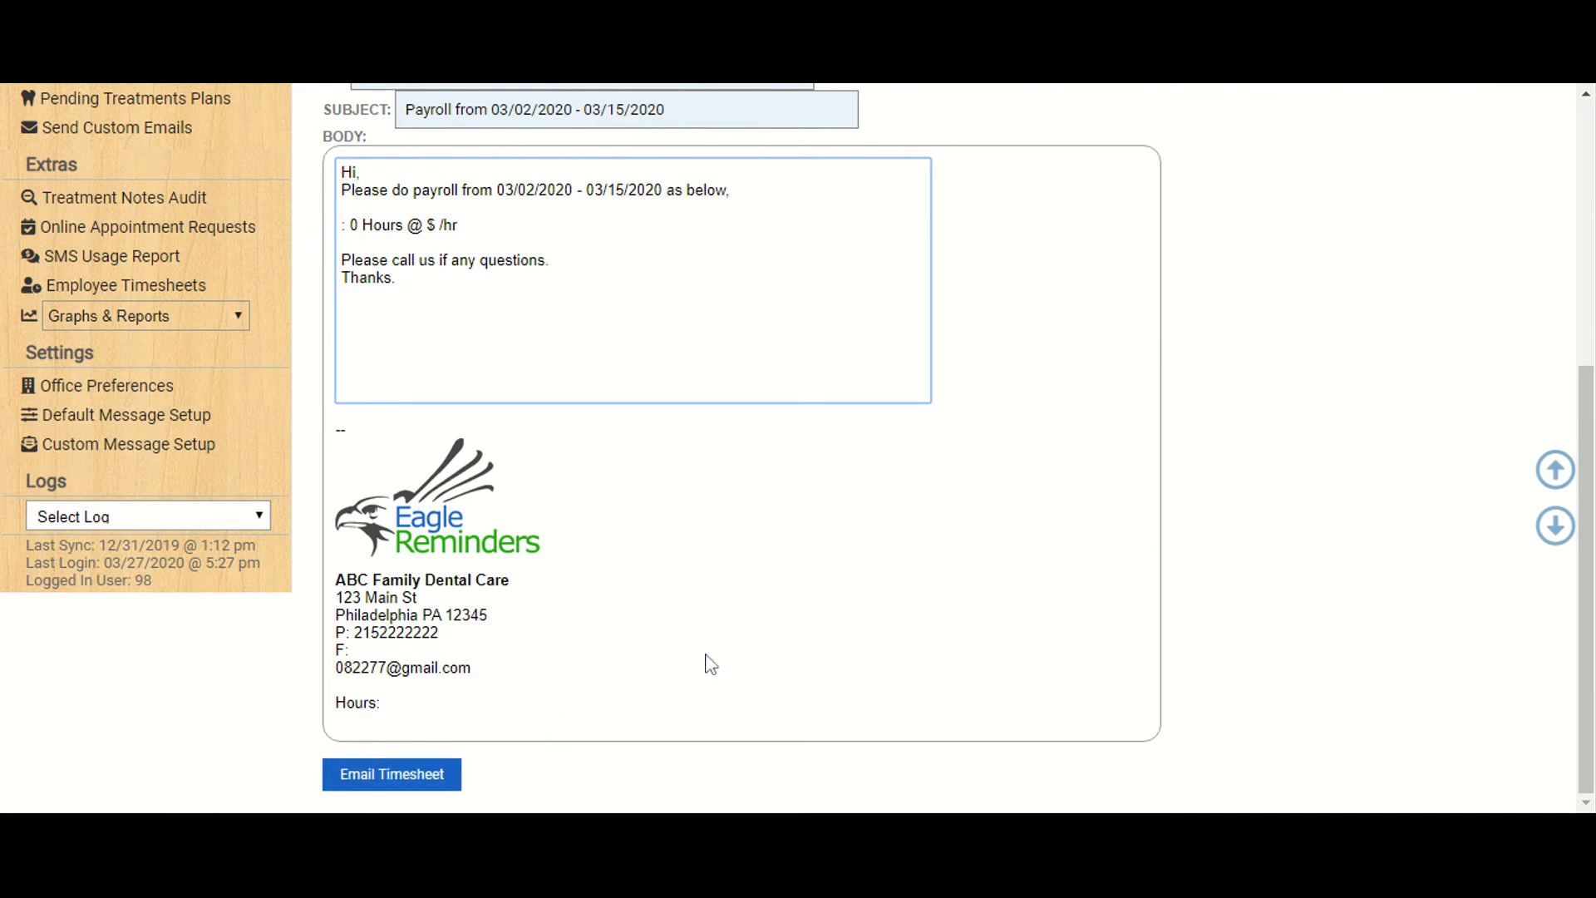
pyautogui.scroll(5, 709, 662)
pyautogui.scroll(-5, 355, 637)
# Display the Monthly New Patients graphs, followed by the Monthly Recalls Seen graphs
pyautogui.click(180, 321)
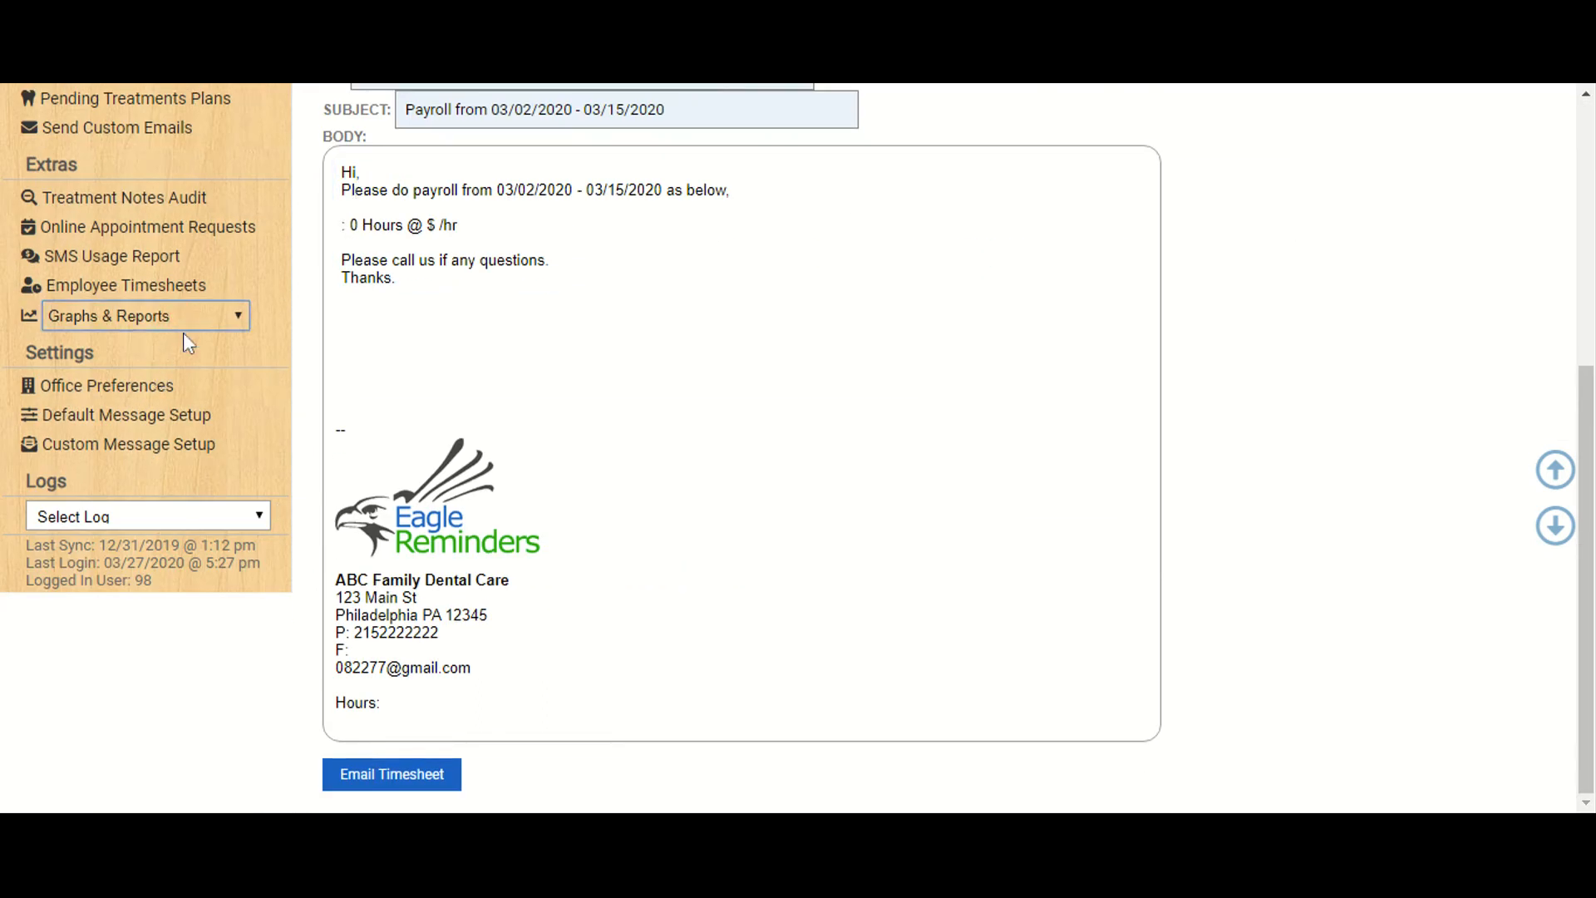
pyautogui.click(183, 332)
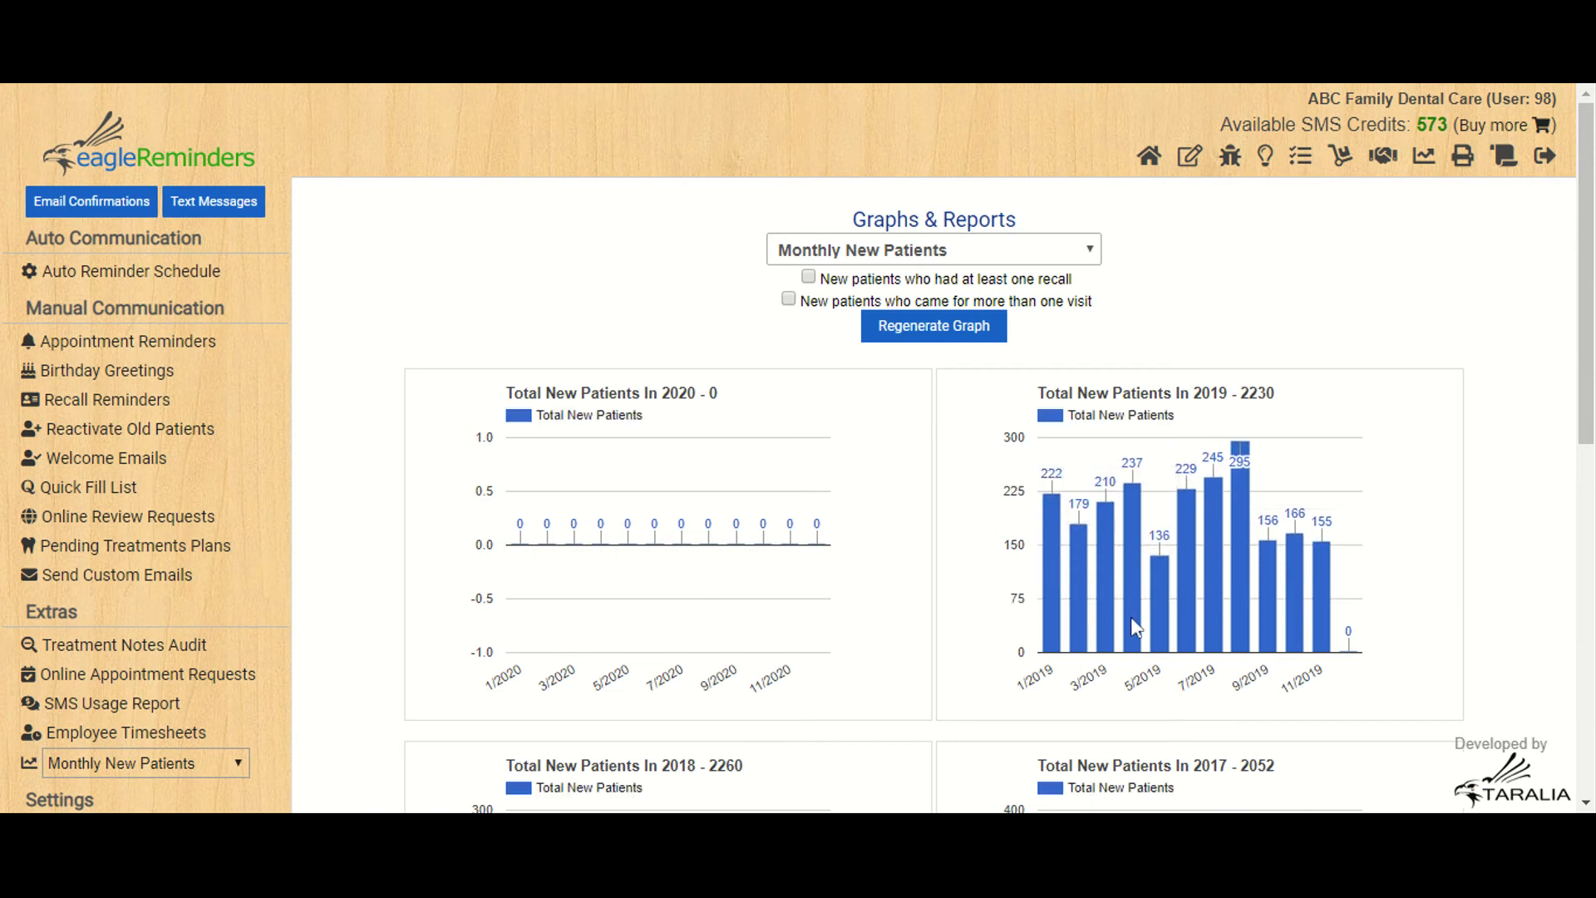
pyautogui.moveTo(1586, 367); pyautogui.dragTo(1587, 425)
pyautogui.click(190, 632)
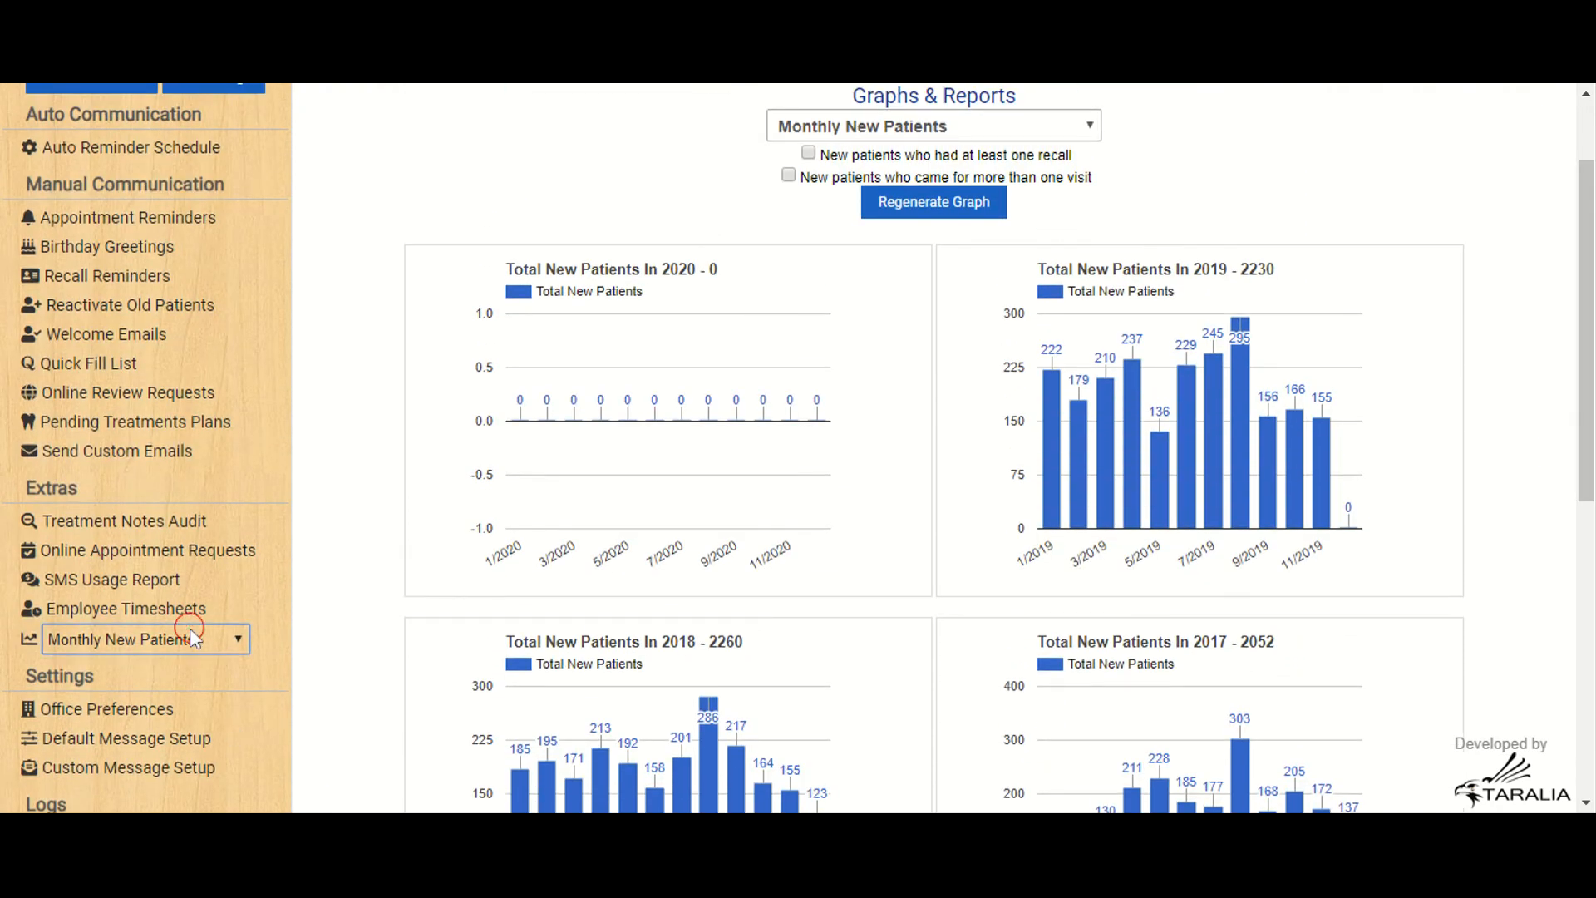
pyautogui.click(187, 656)
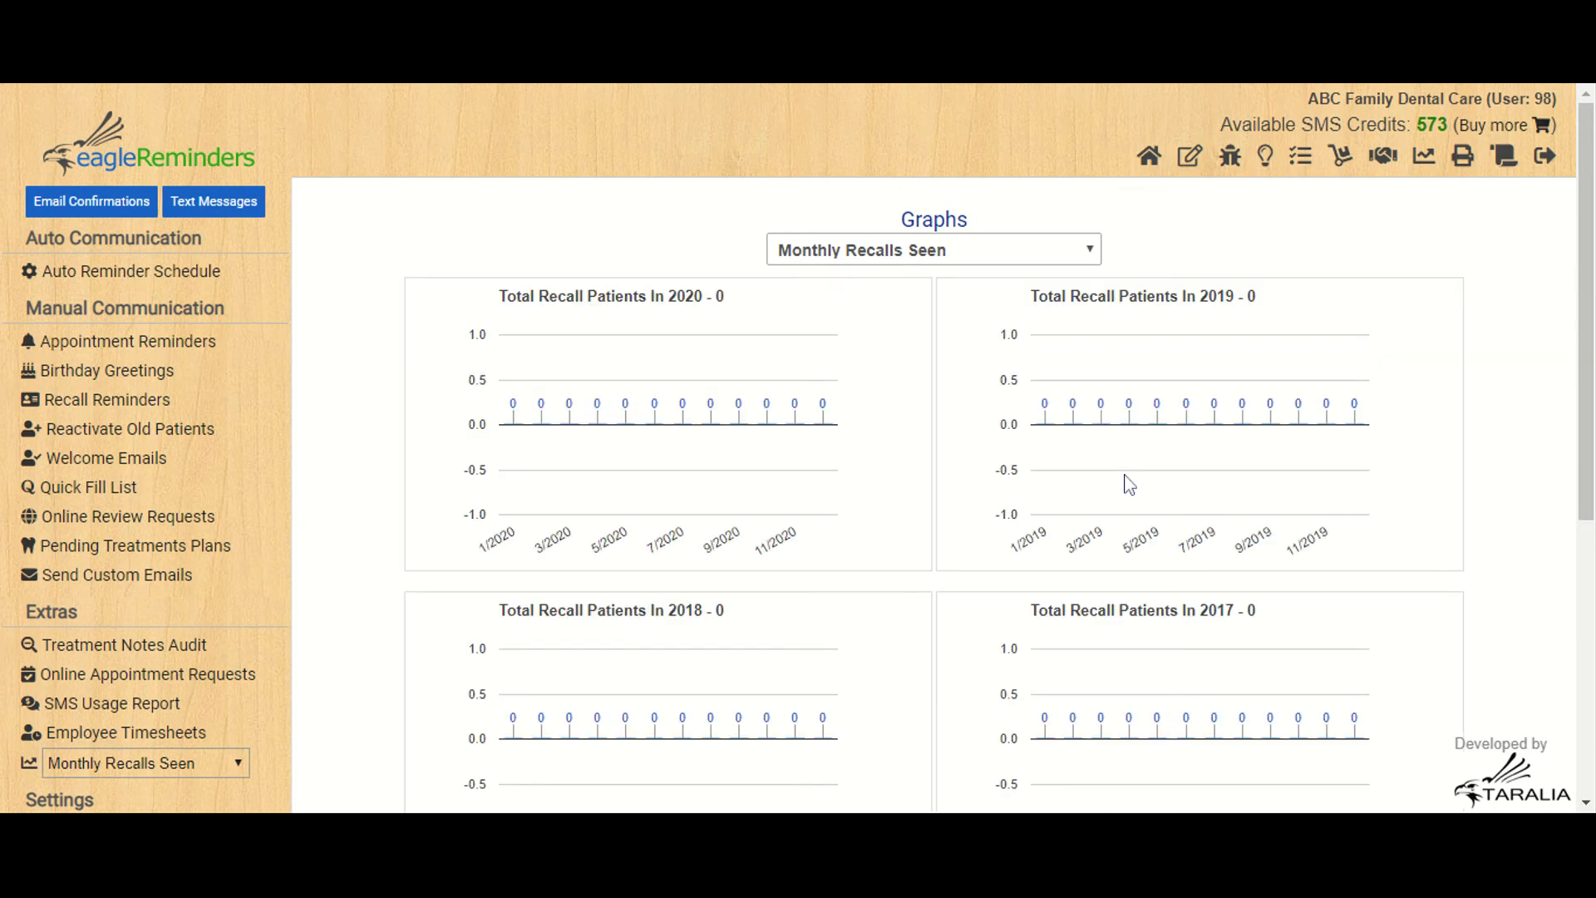
# View the Appointments Made Today report
pyautogui.moveTo(1590, 351)
pyautogui.mouseDown()
pyautogui.moveTo(1590, 607)
pyautogui.moveTo(1590, 362)
pyautogui.mouseUp()
pyautogui.scroll(-3, 292, 541)
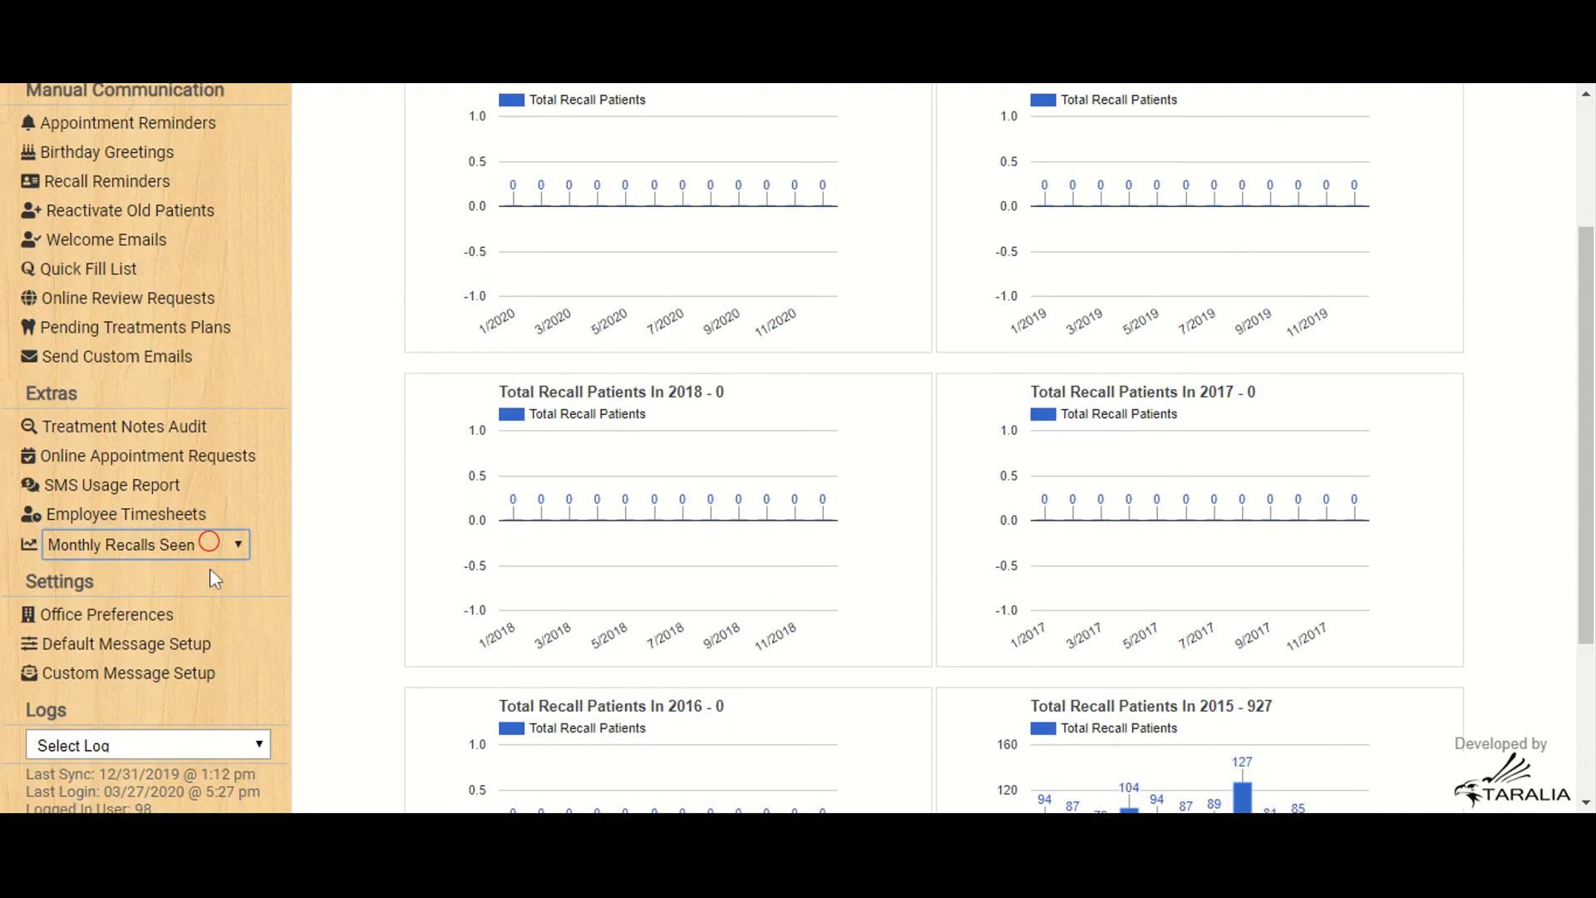
pyautogui.click(210, 567)
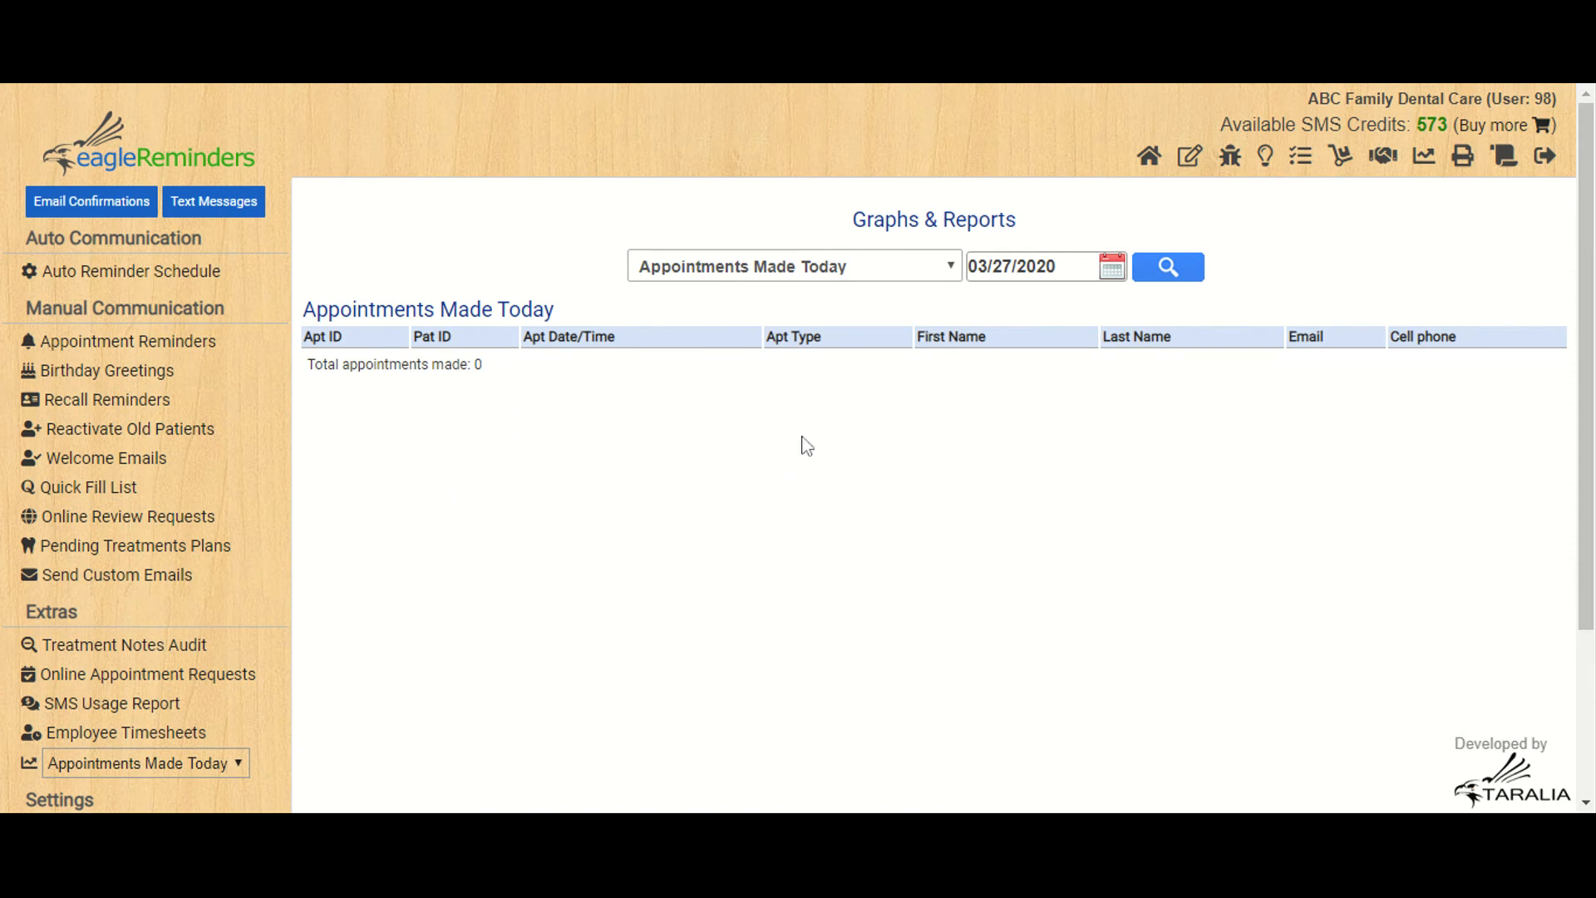
pyautogui.click(225, 769)
pyautogui.click(265, 598)
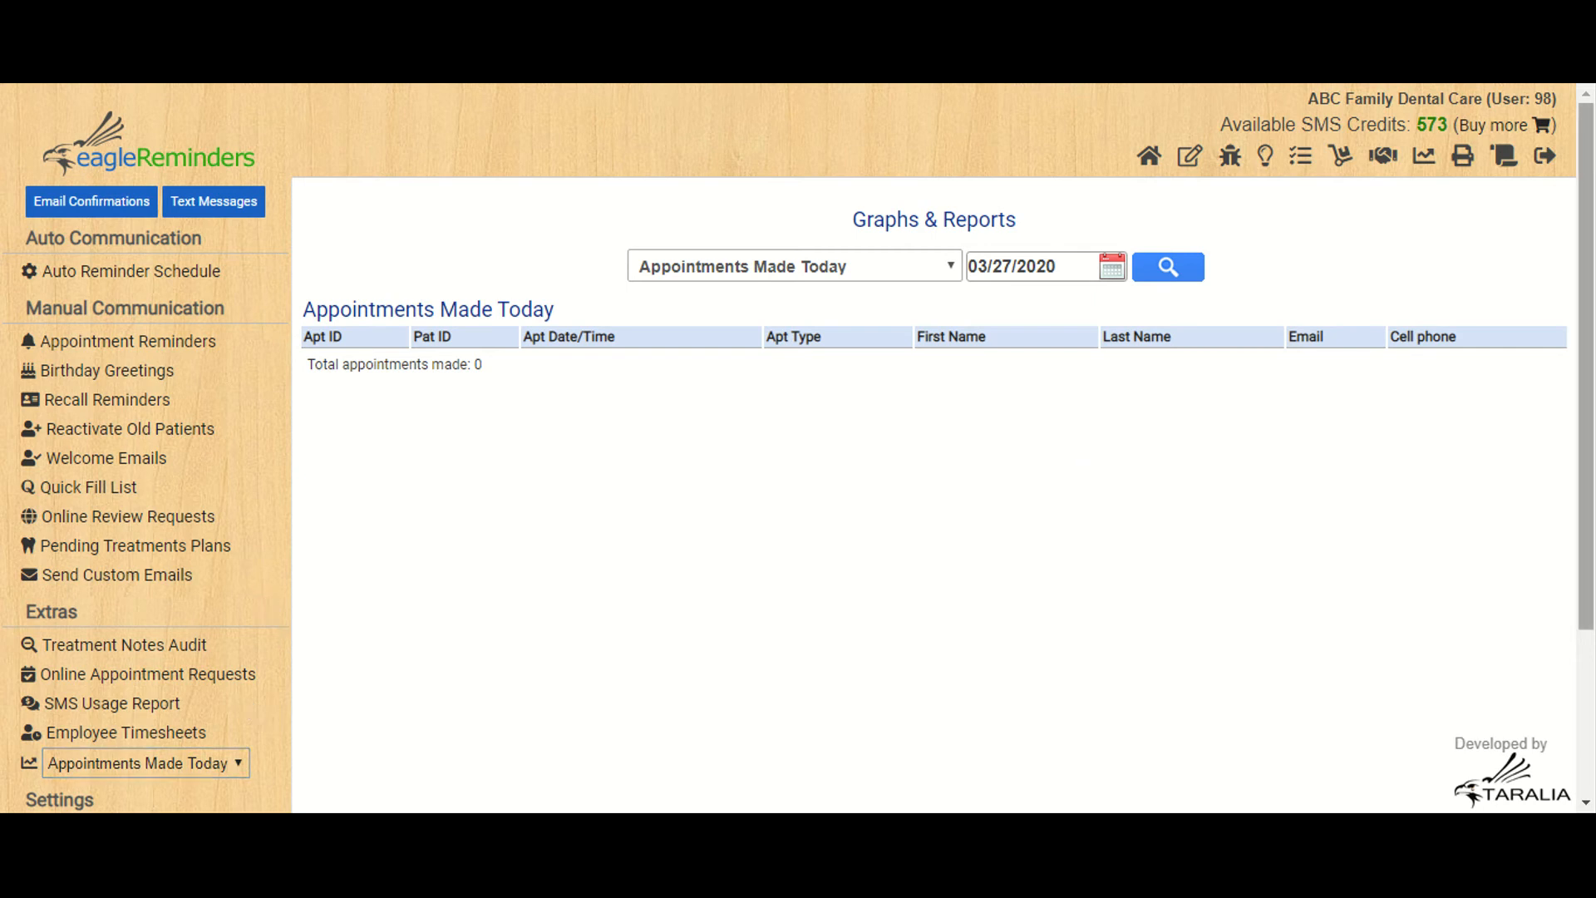
# Open the office preferences and review the office logo and contact details
pyautogui.scroll(-3, 793, 665)
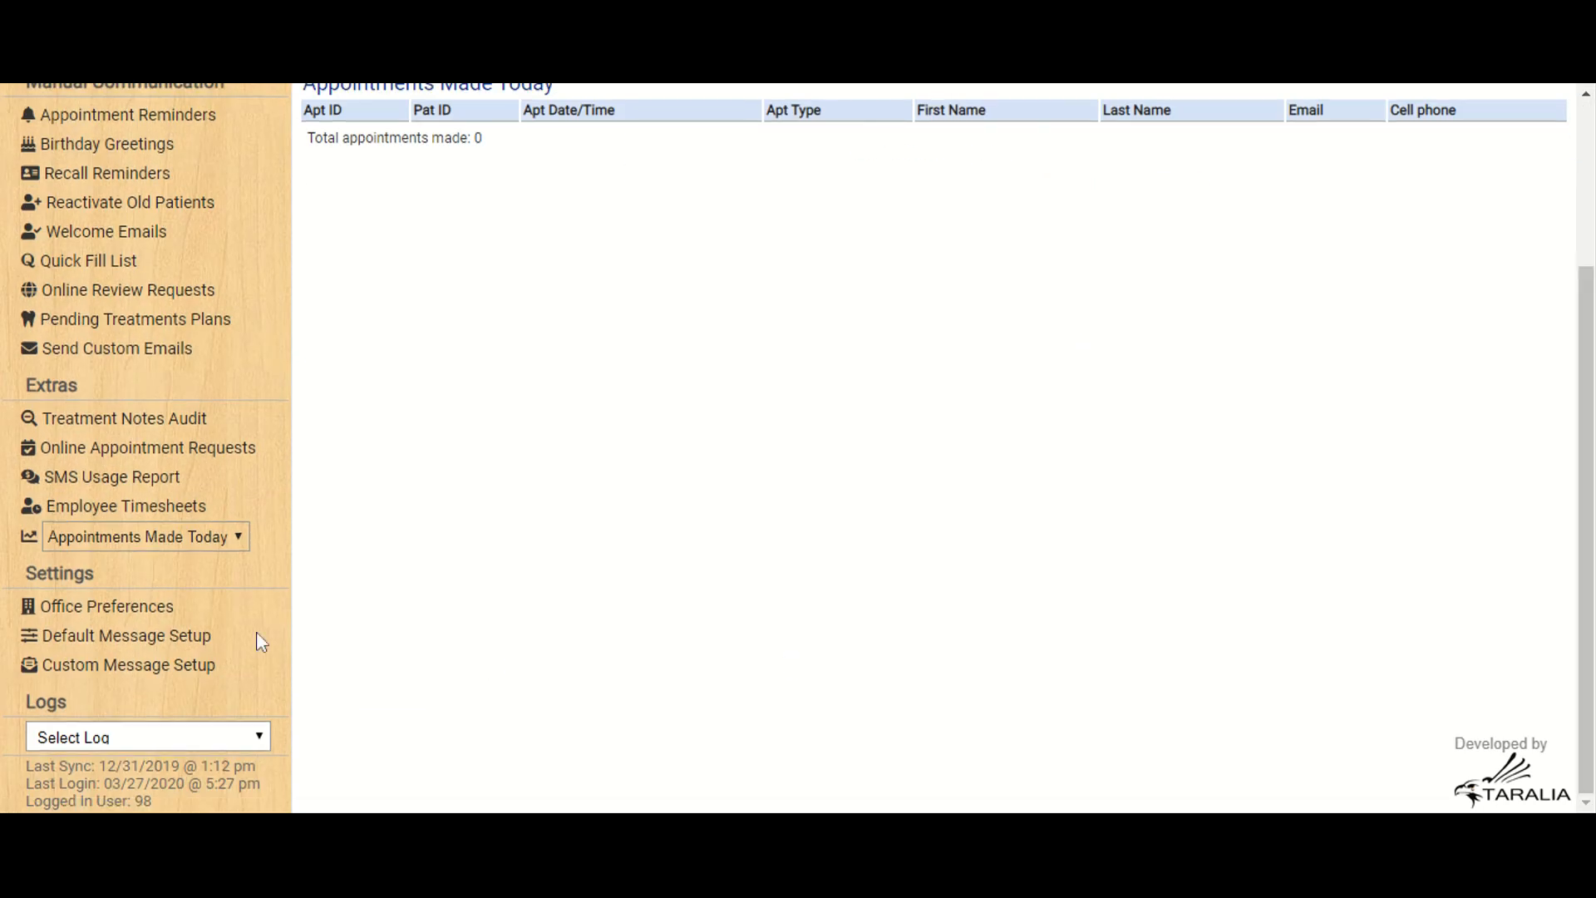
pyautogui.click(137, 620)
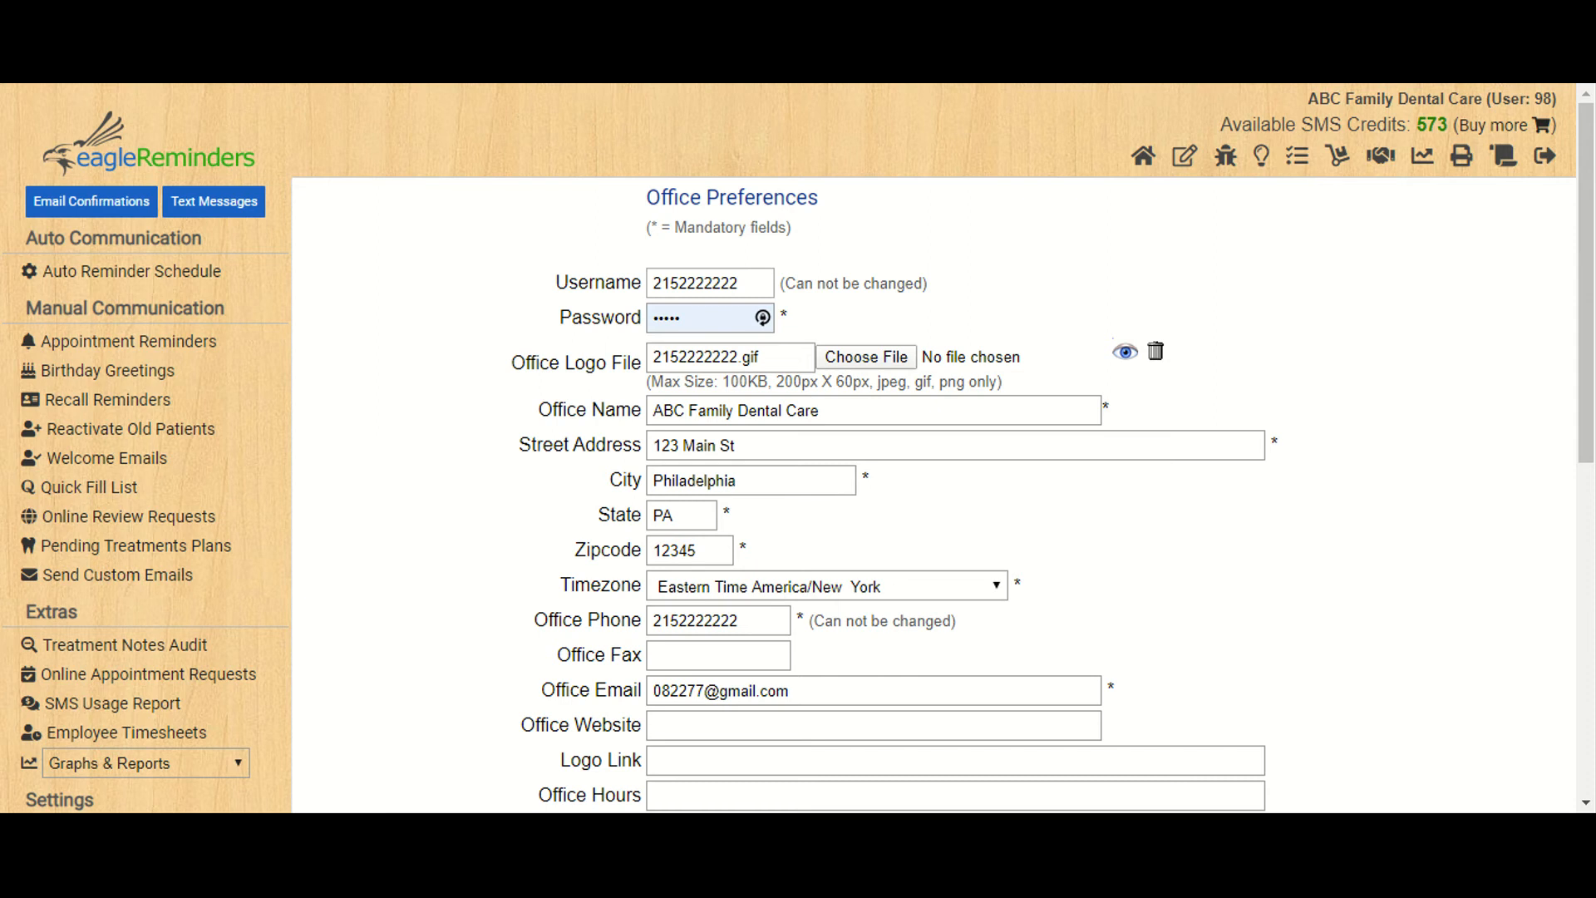
pyautogui.moveTo(1125, 357)
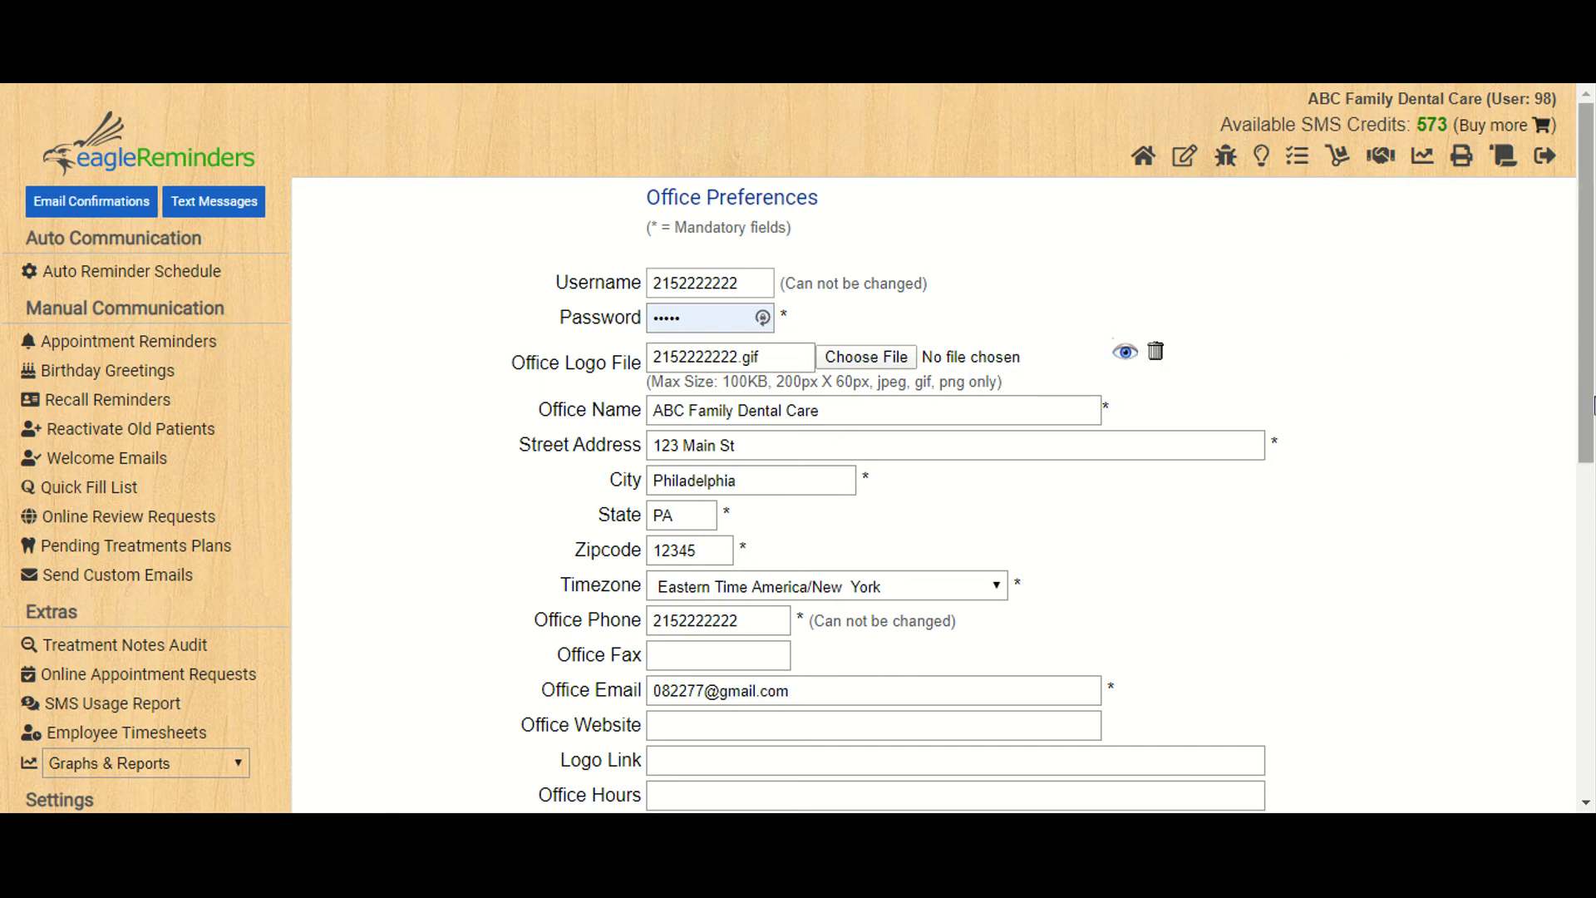
# View the default birthday email message and the custom message setup page
pyautogui.scroll(-1, 1593, 406)
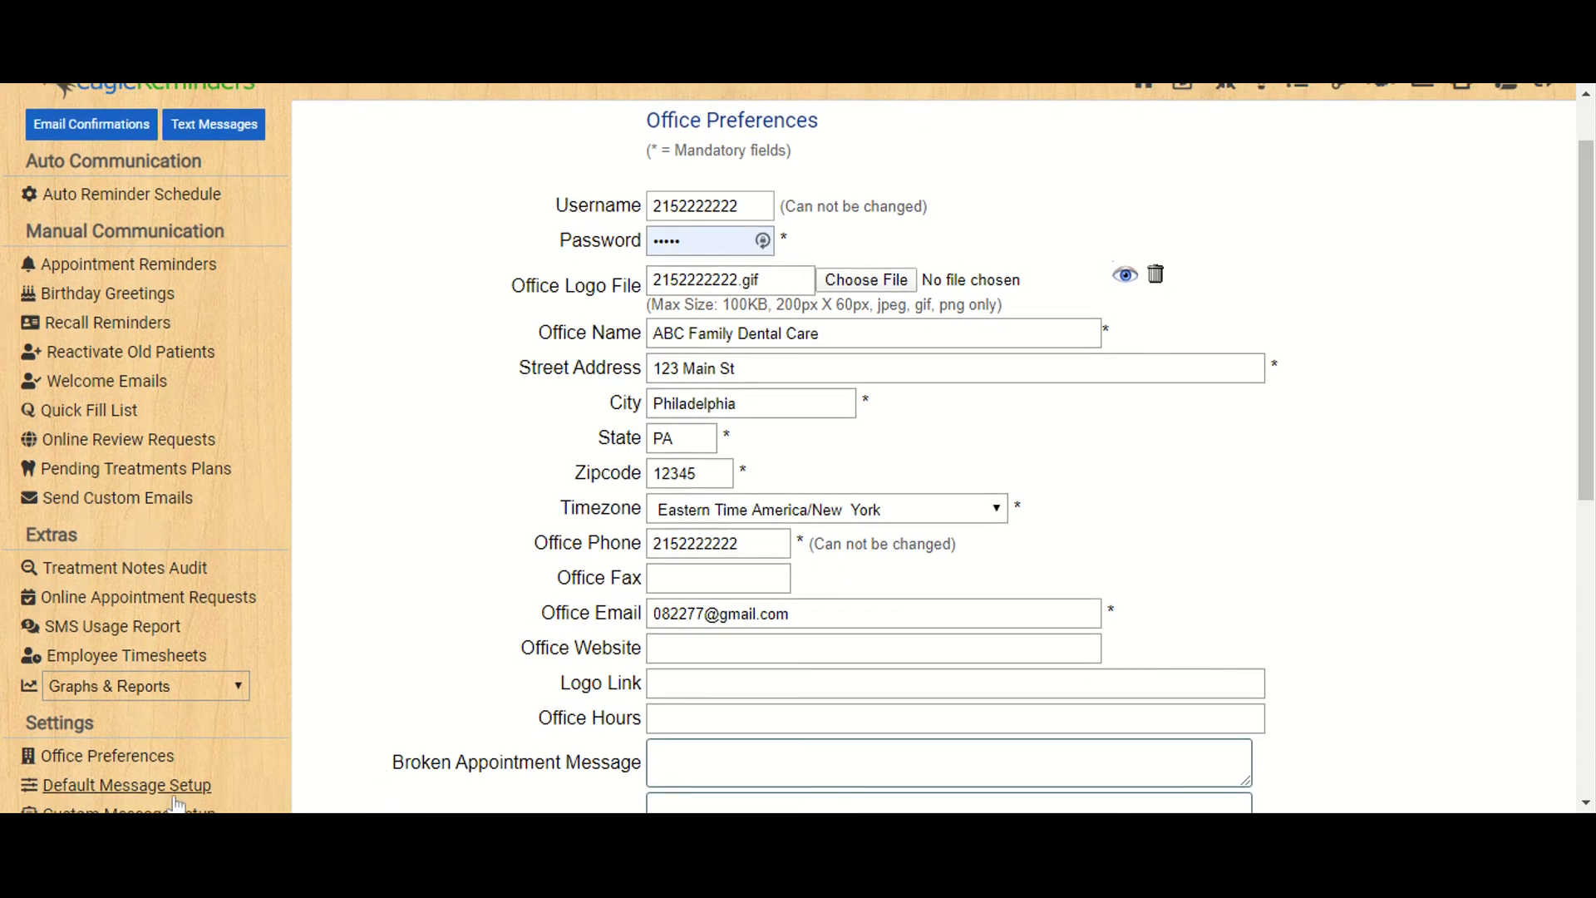
pyautogui.click(94, 788)
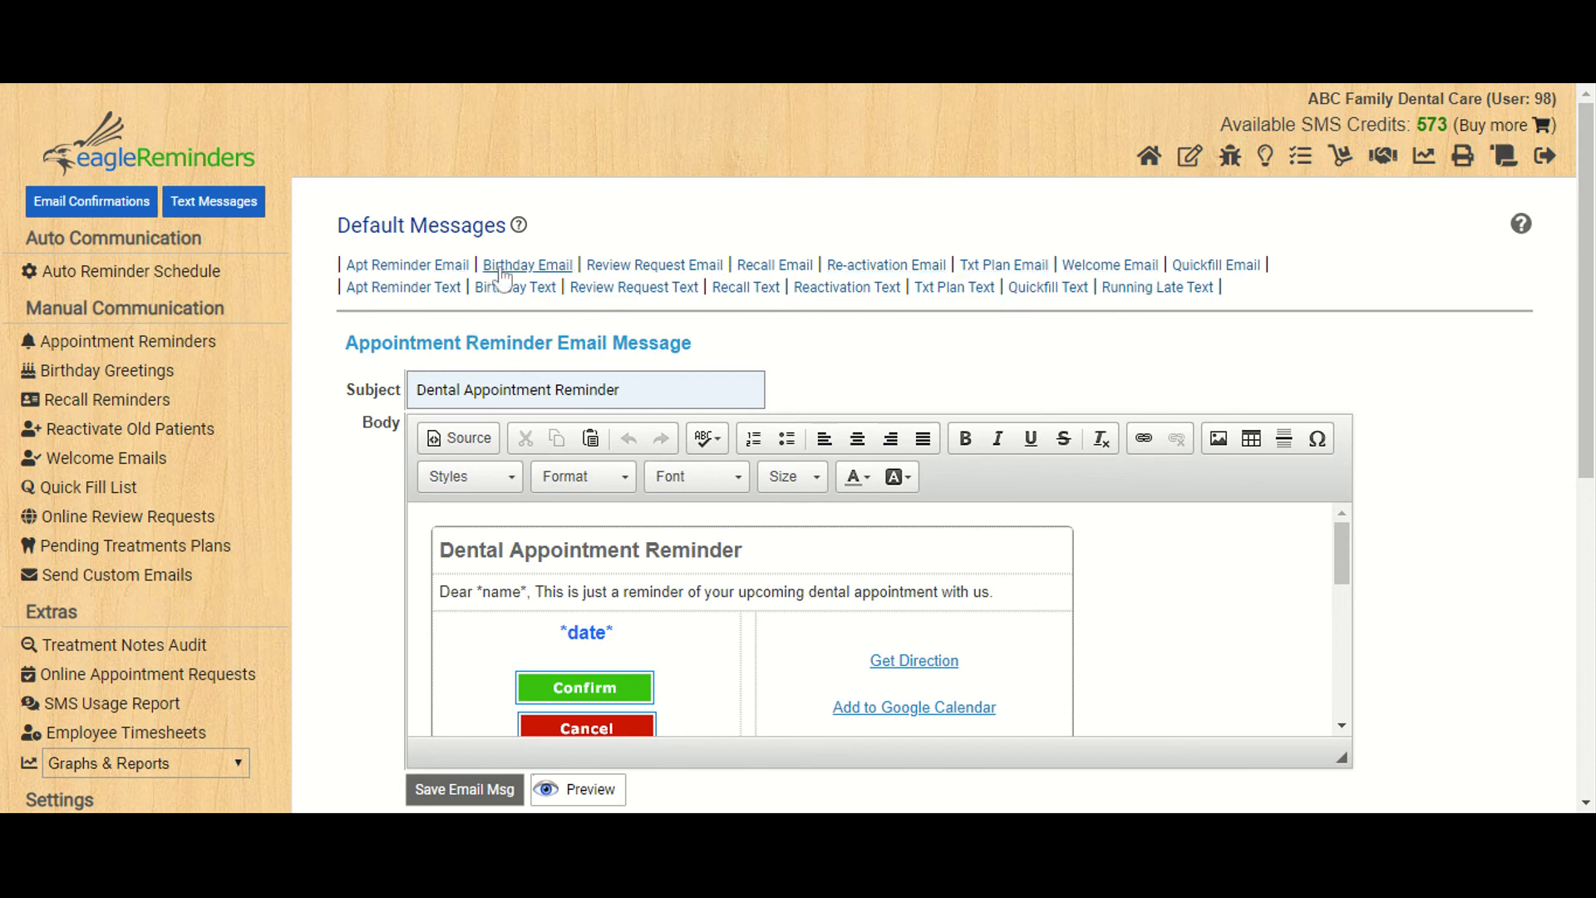
pyautogui.click(532, 268)
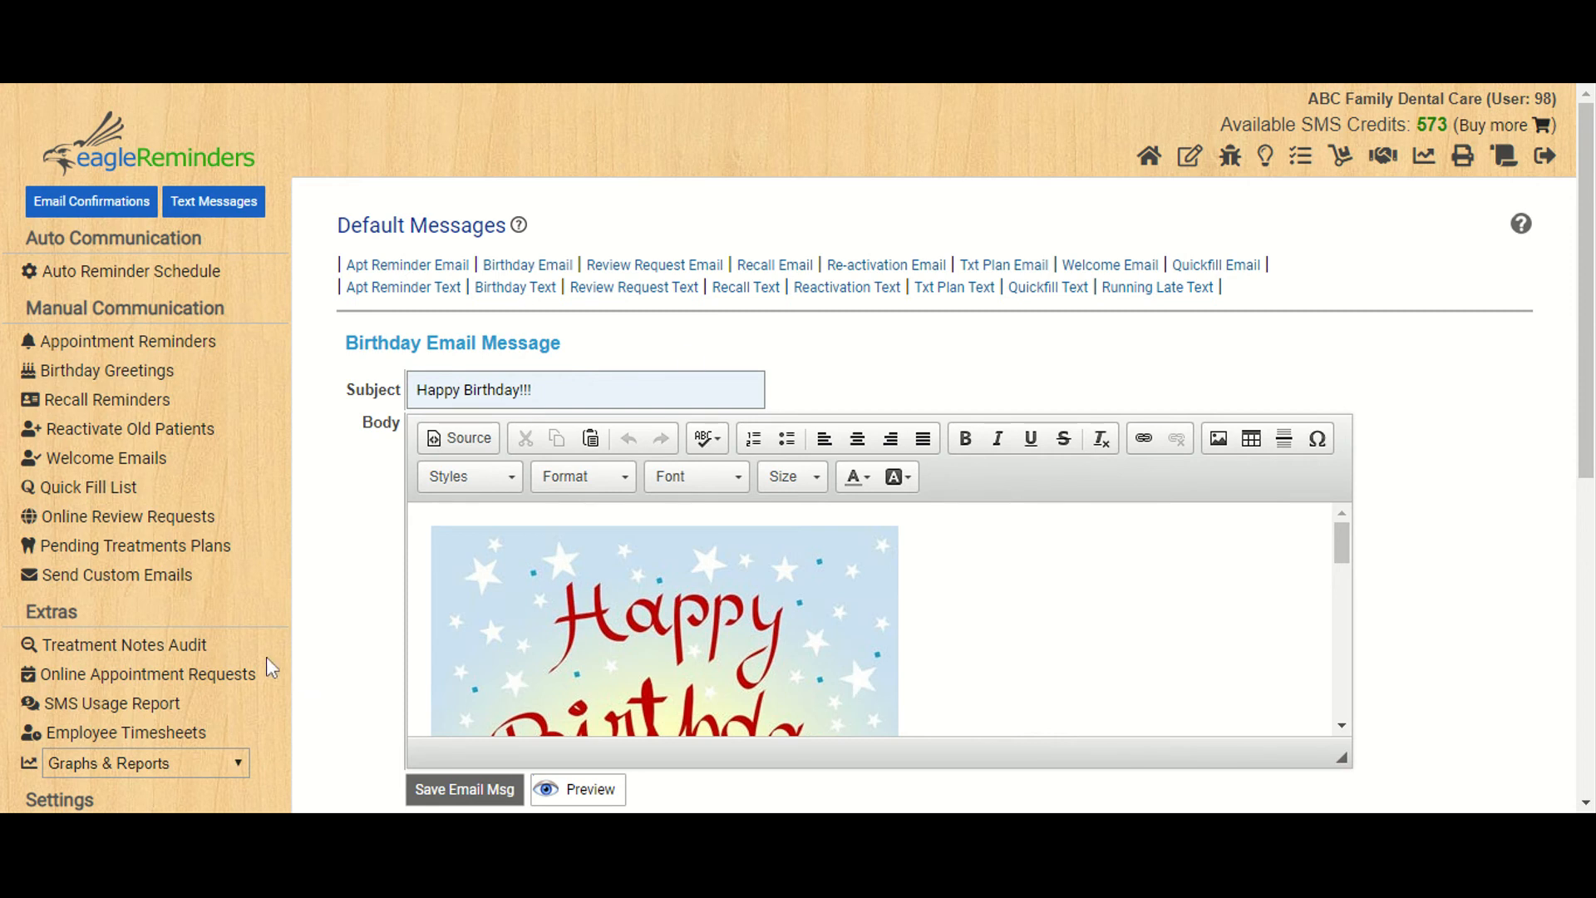
pyautogui.moveTo(1585, 370); pyautogui.dragTo(1585, 470)
pyautogui.click(153, 699)
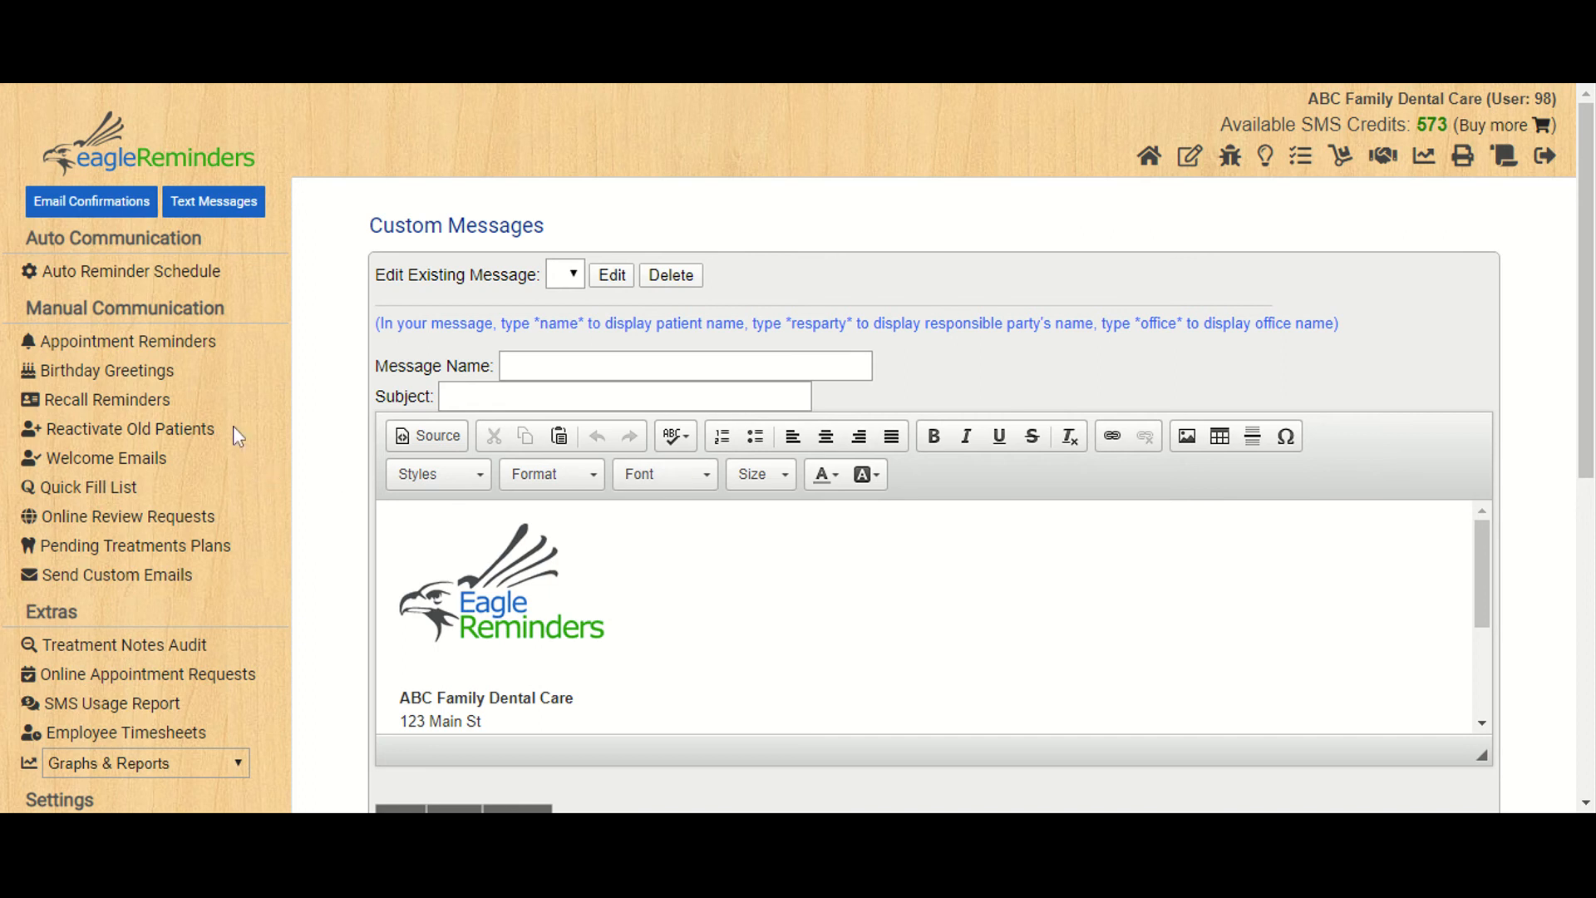
# Open the appointment reminders and examine the text message, the email message and the choices for loading a custom message
pyautogui.click(135, 376)
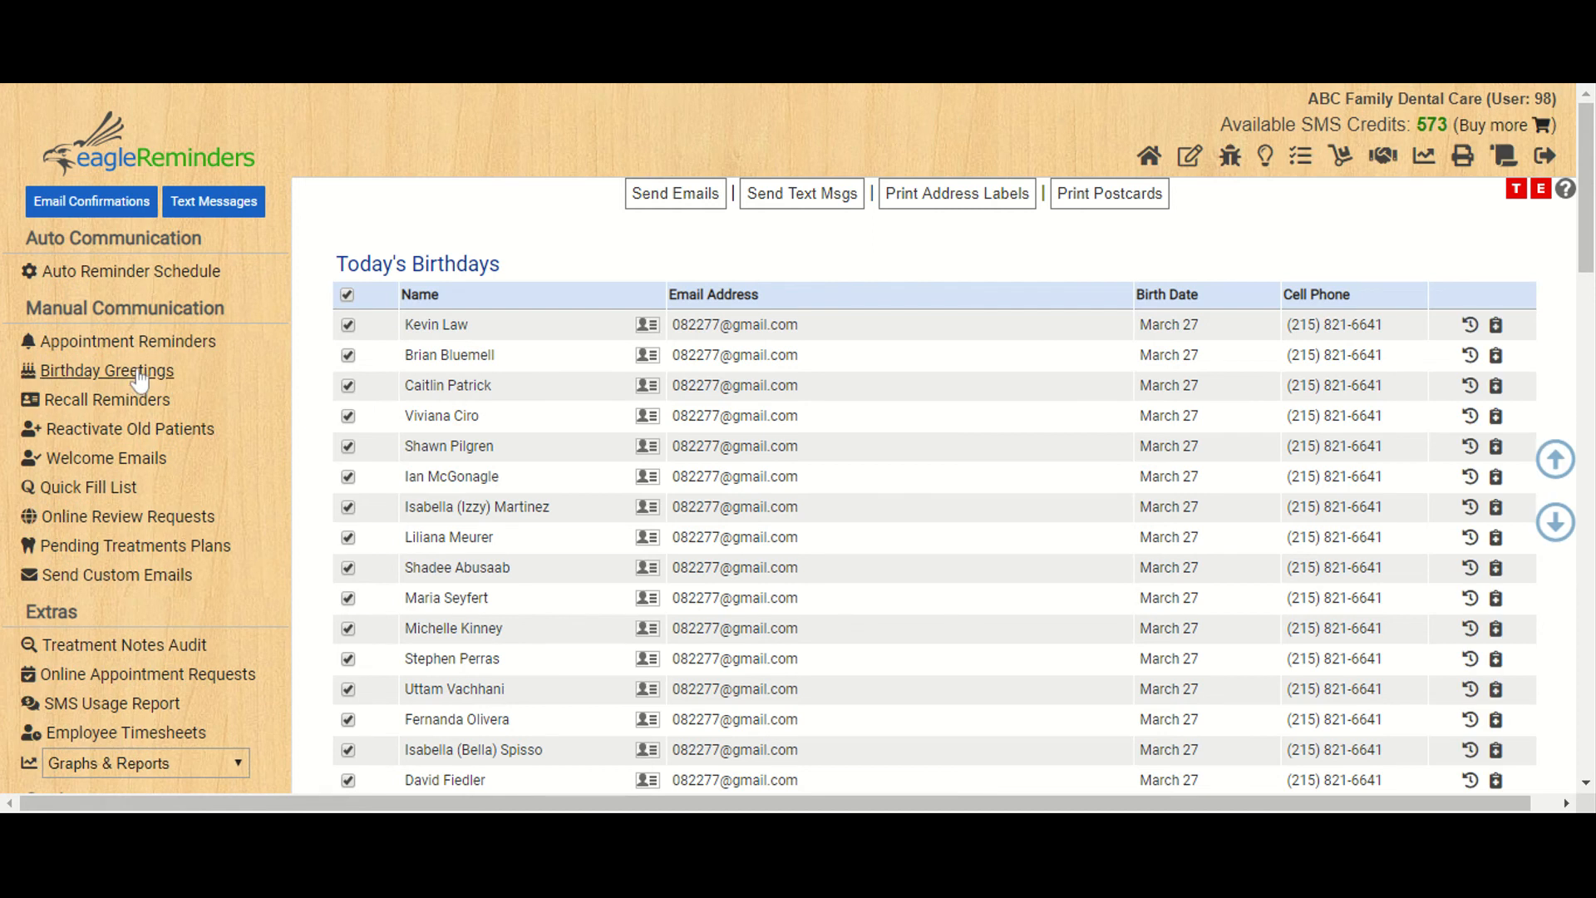
pyautogui.click(133, 343)
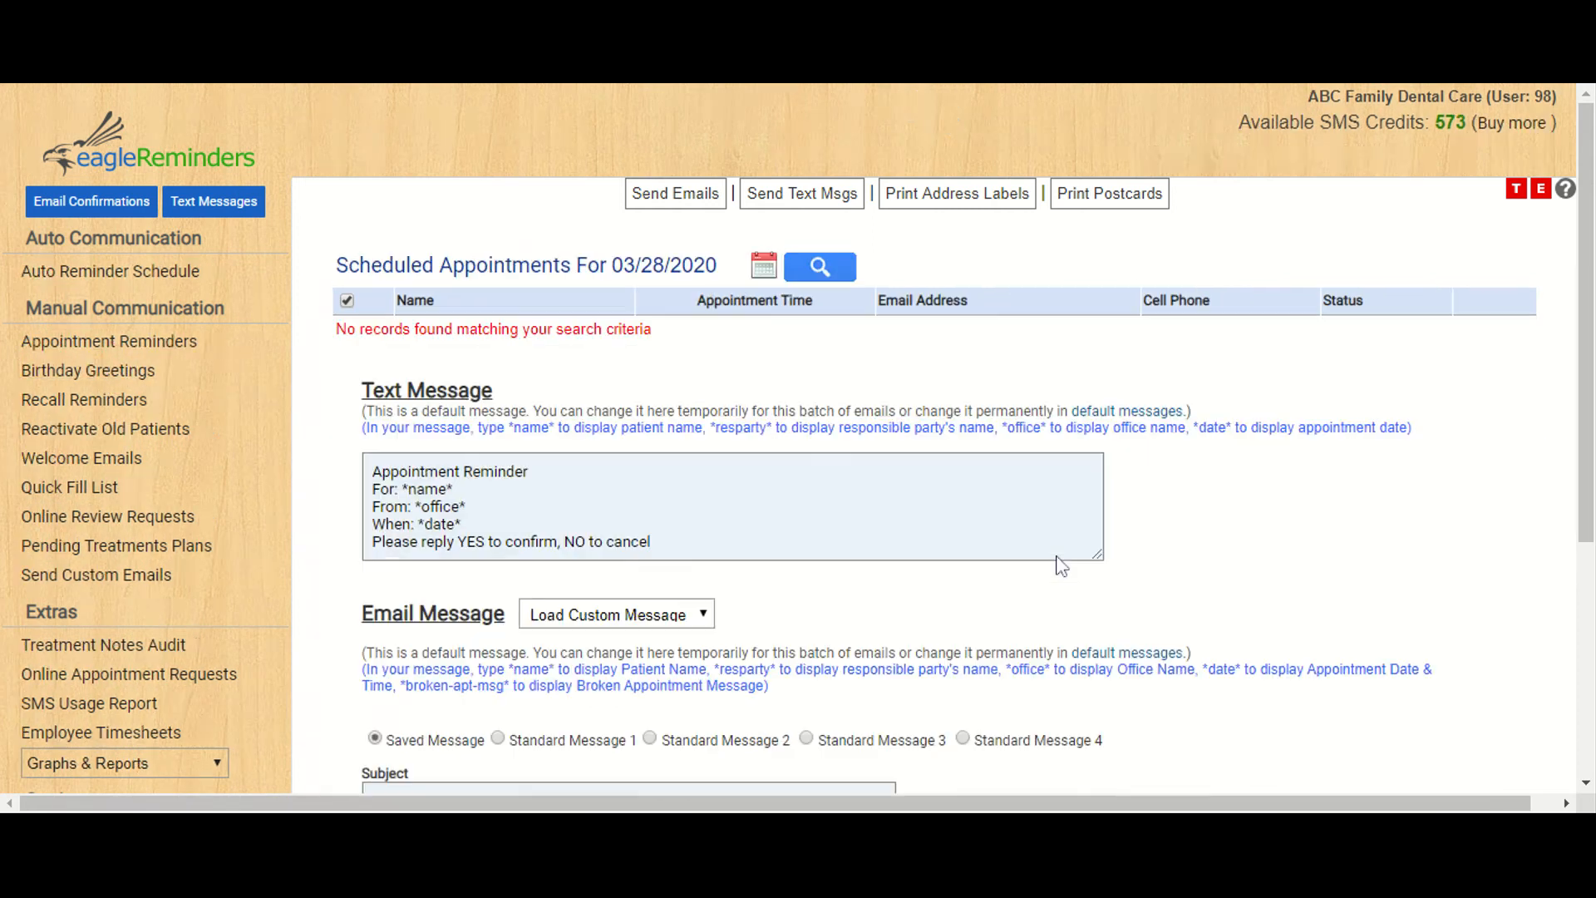
pyautogui.scroll(-4, 1588, 333)
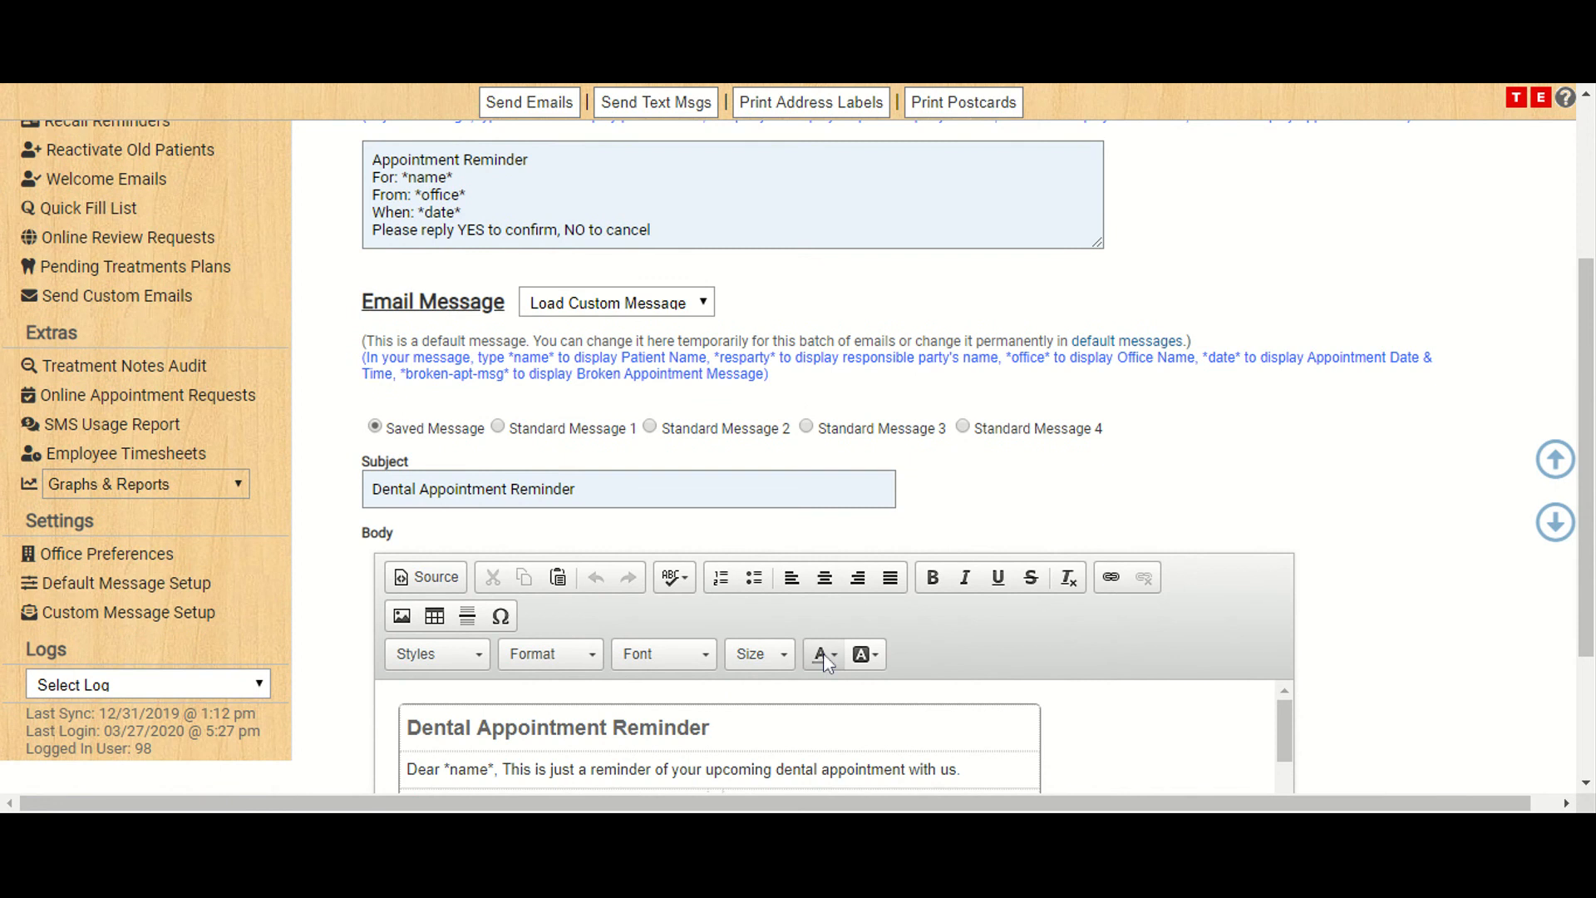
pyautogui.click(630, 306)
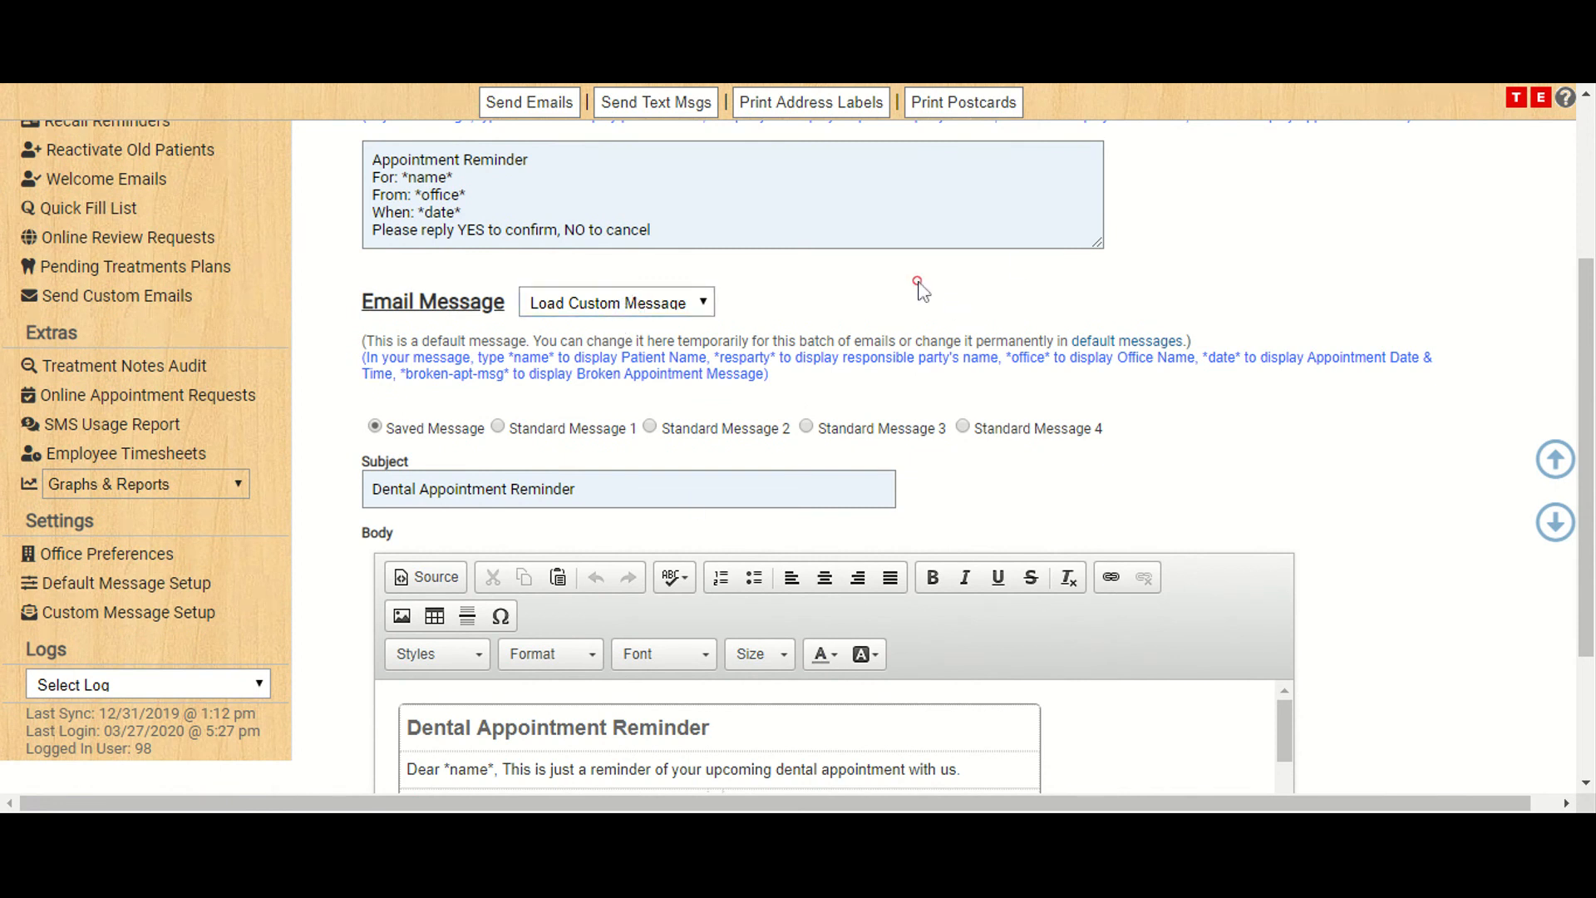
pyautogui.scroll(3, 872, 393)
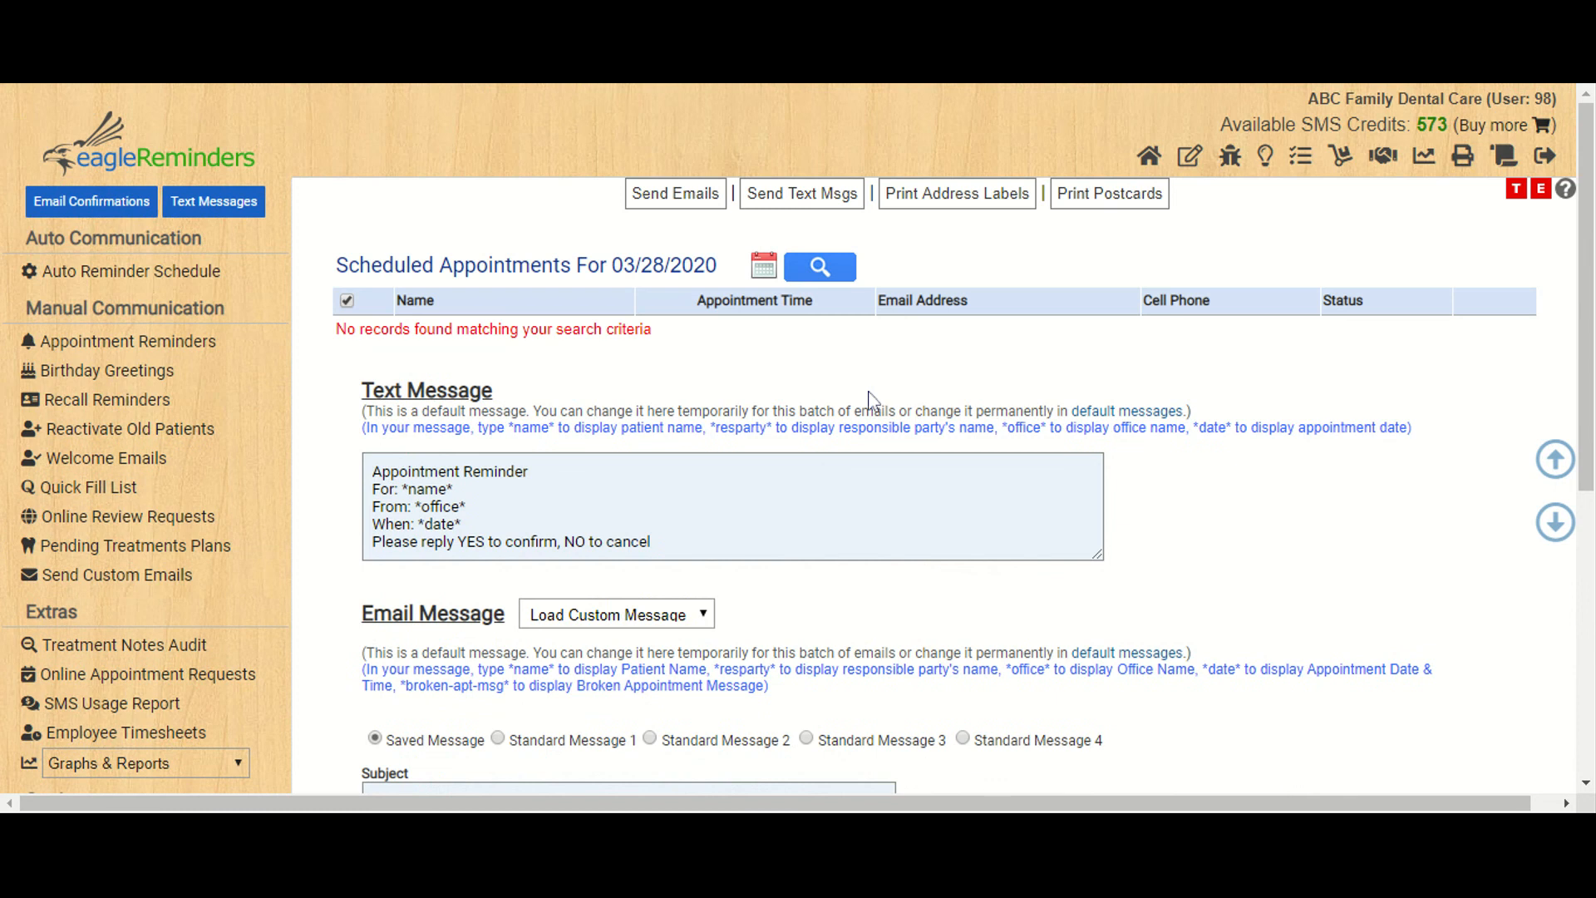
pyautogui.scroll(-6, 798, 457)
pyautogui.scroll(6, 798, 457)
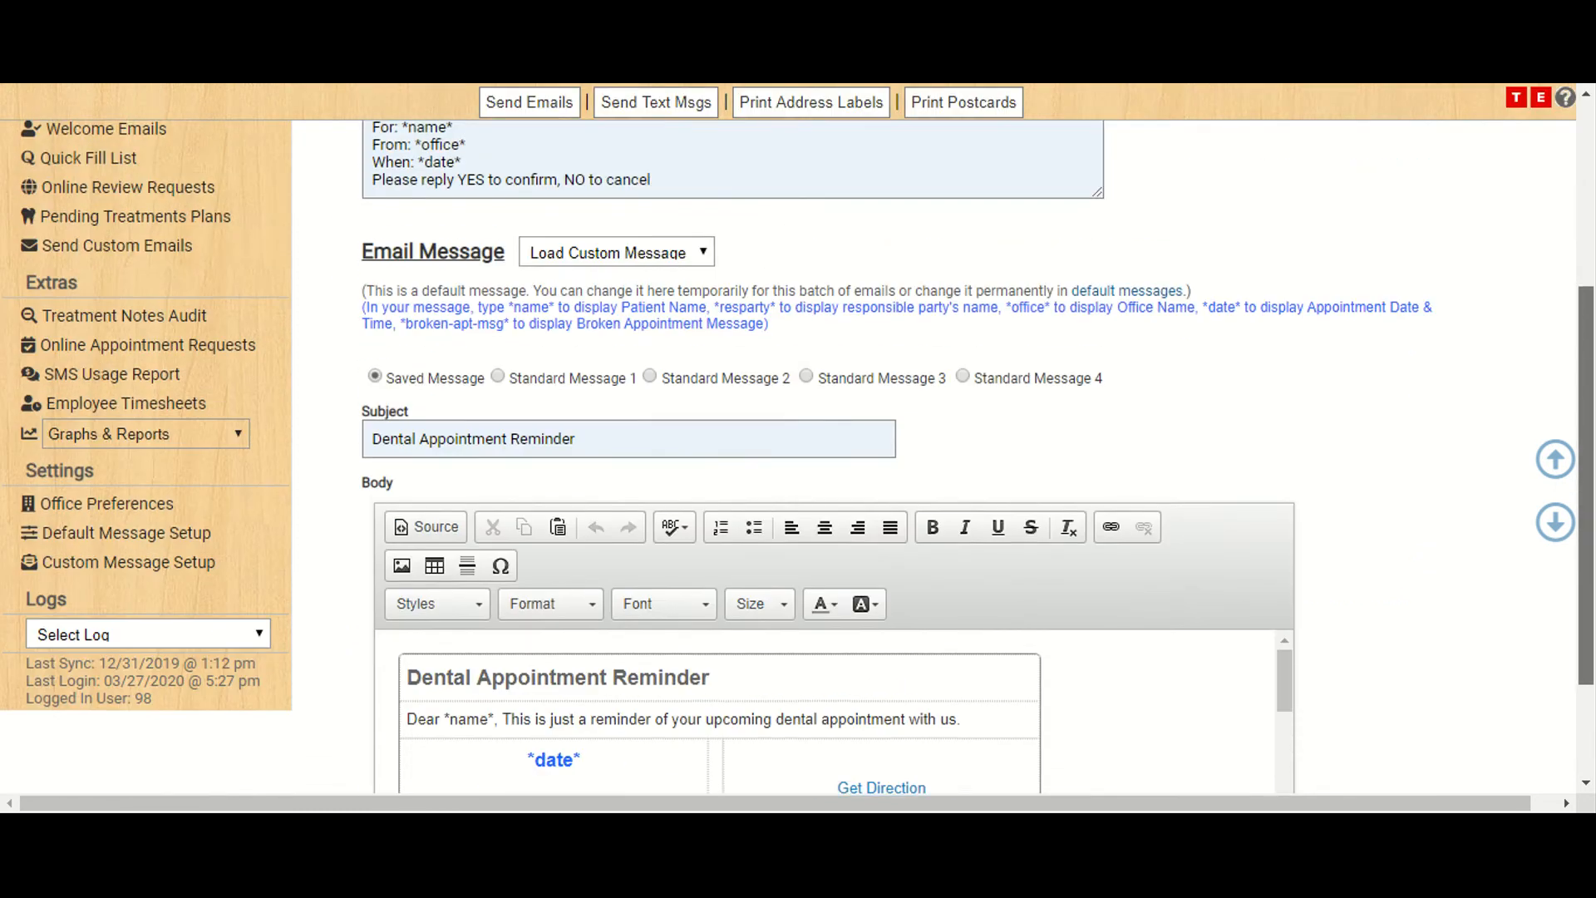
pyautogui.scroll(-5, 798, 457)
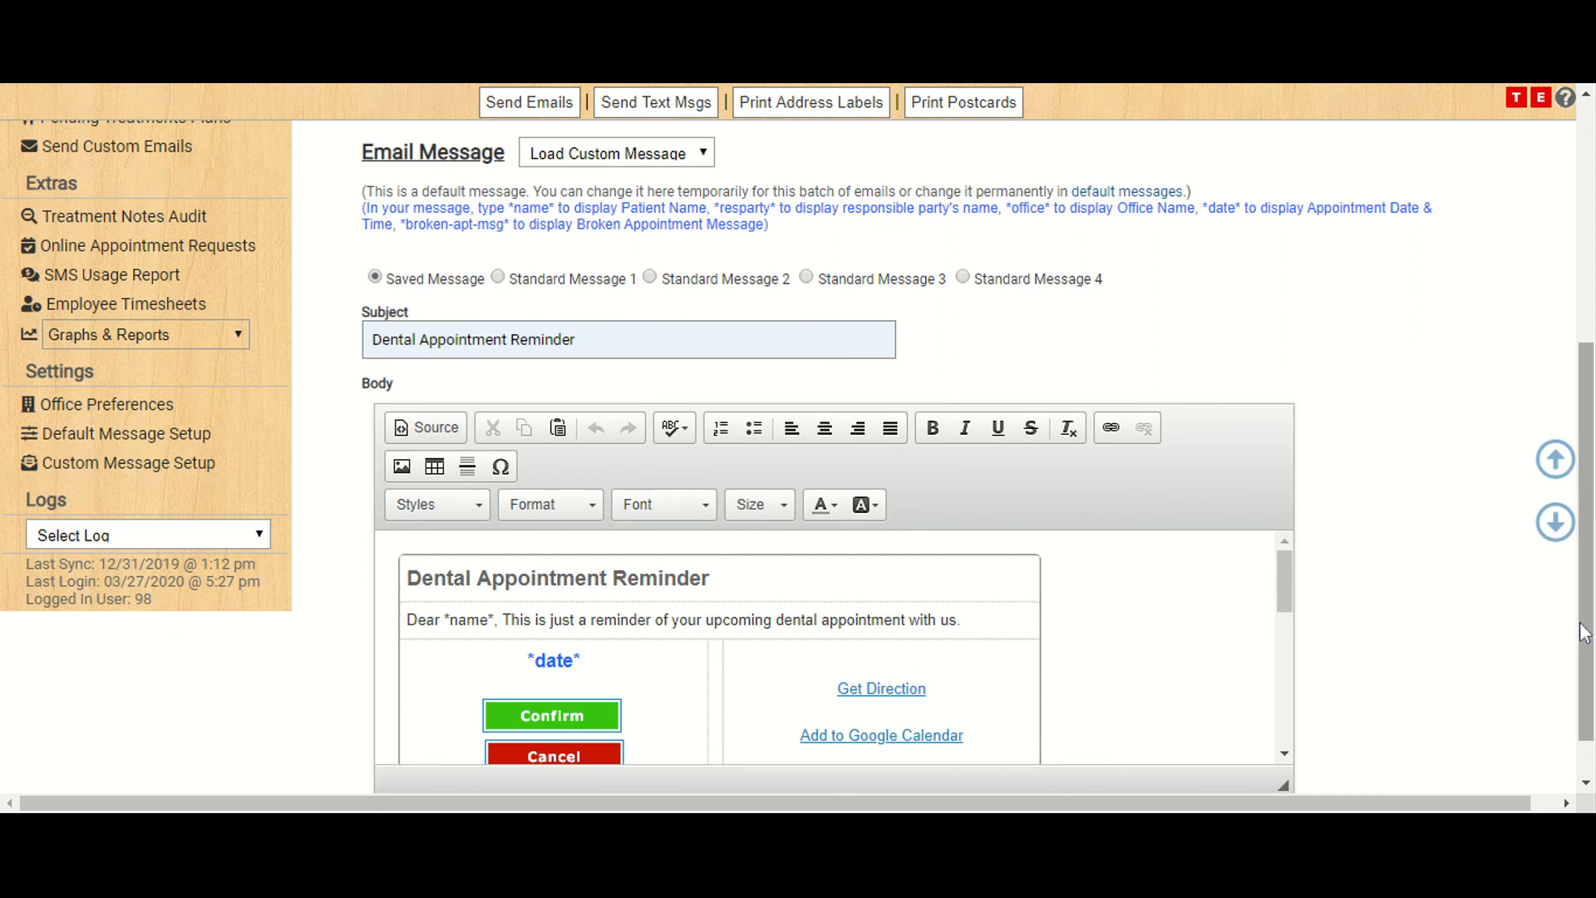
pyautogui.scroll(6, 1584, 631)
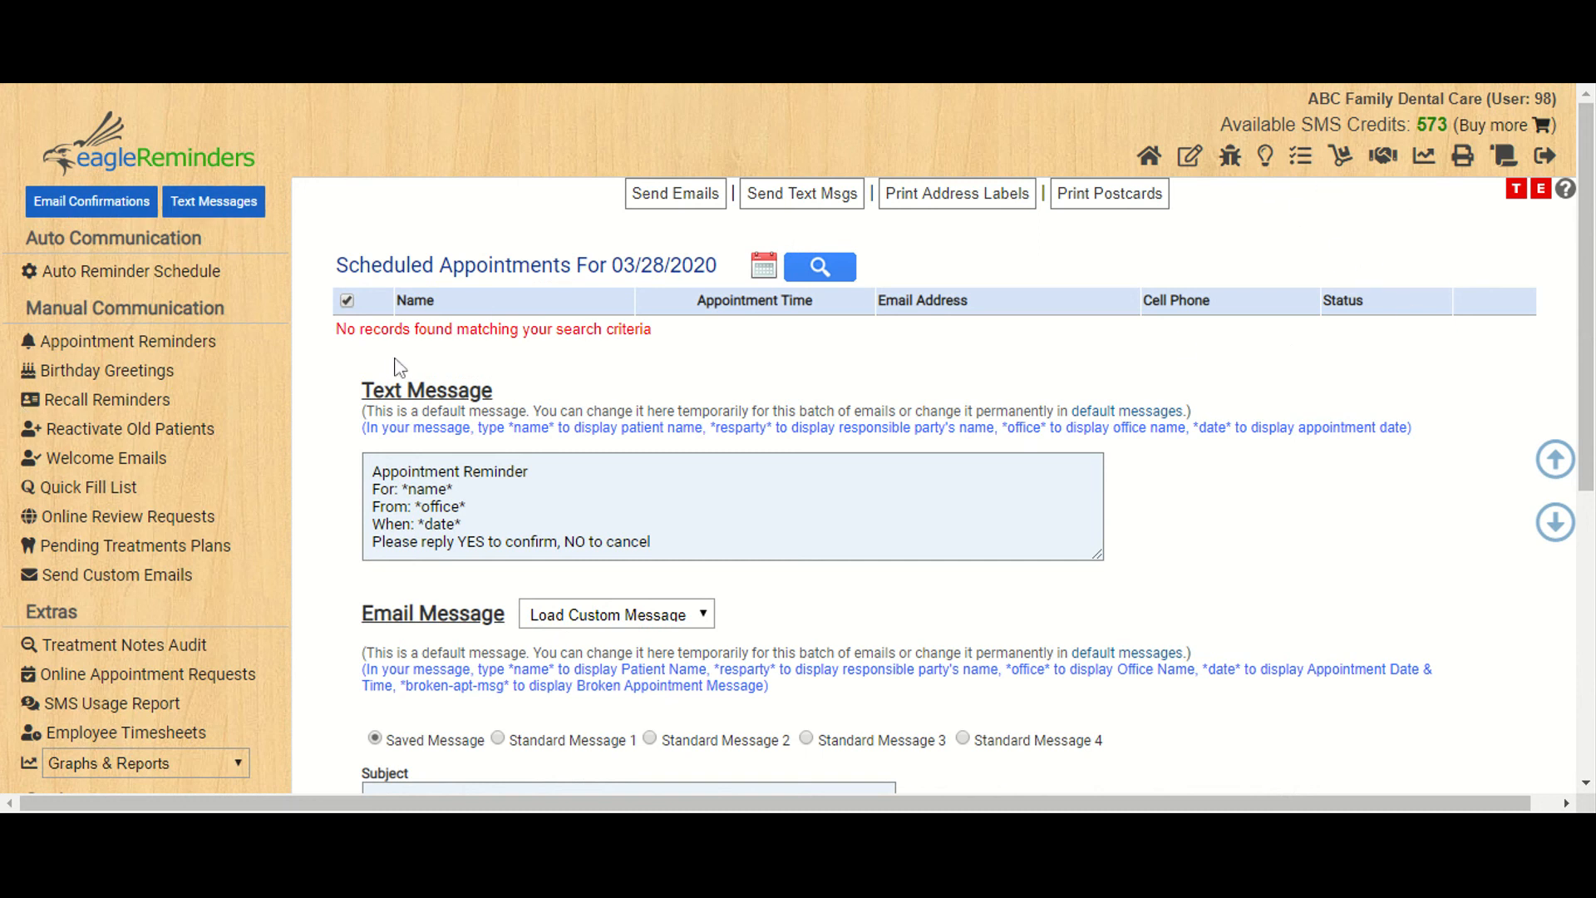
# Open the office's text message log and browse the sent and received messages
pyautogui.click(212, 208)
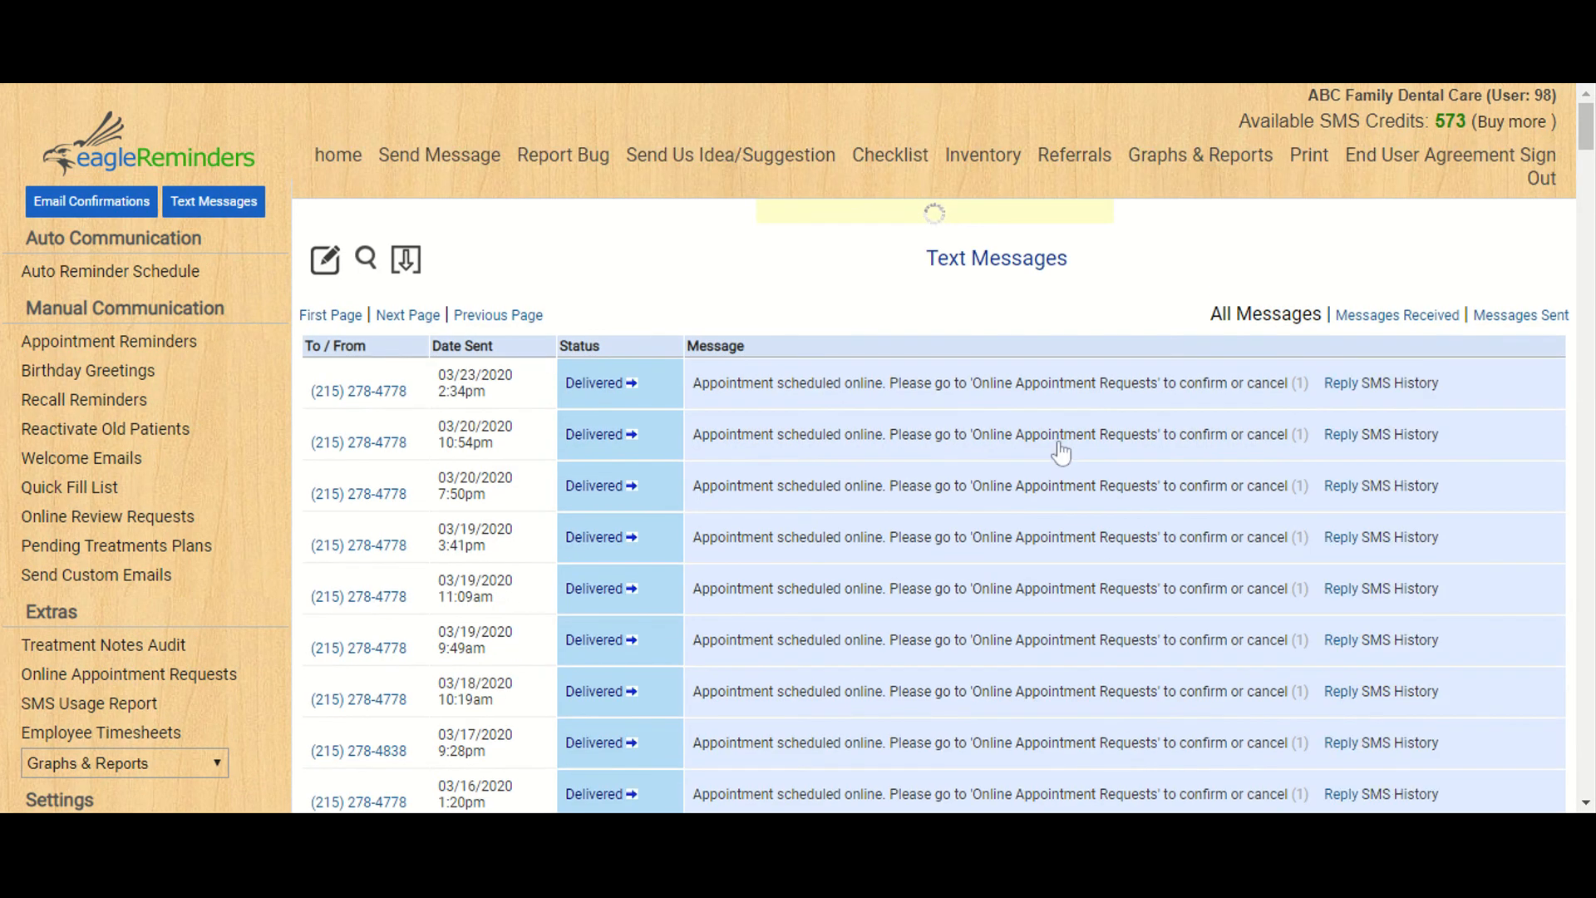
pyautogui.scroll(-15, 812, 453)
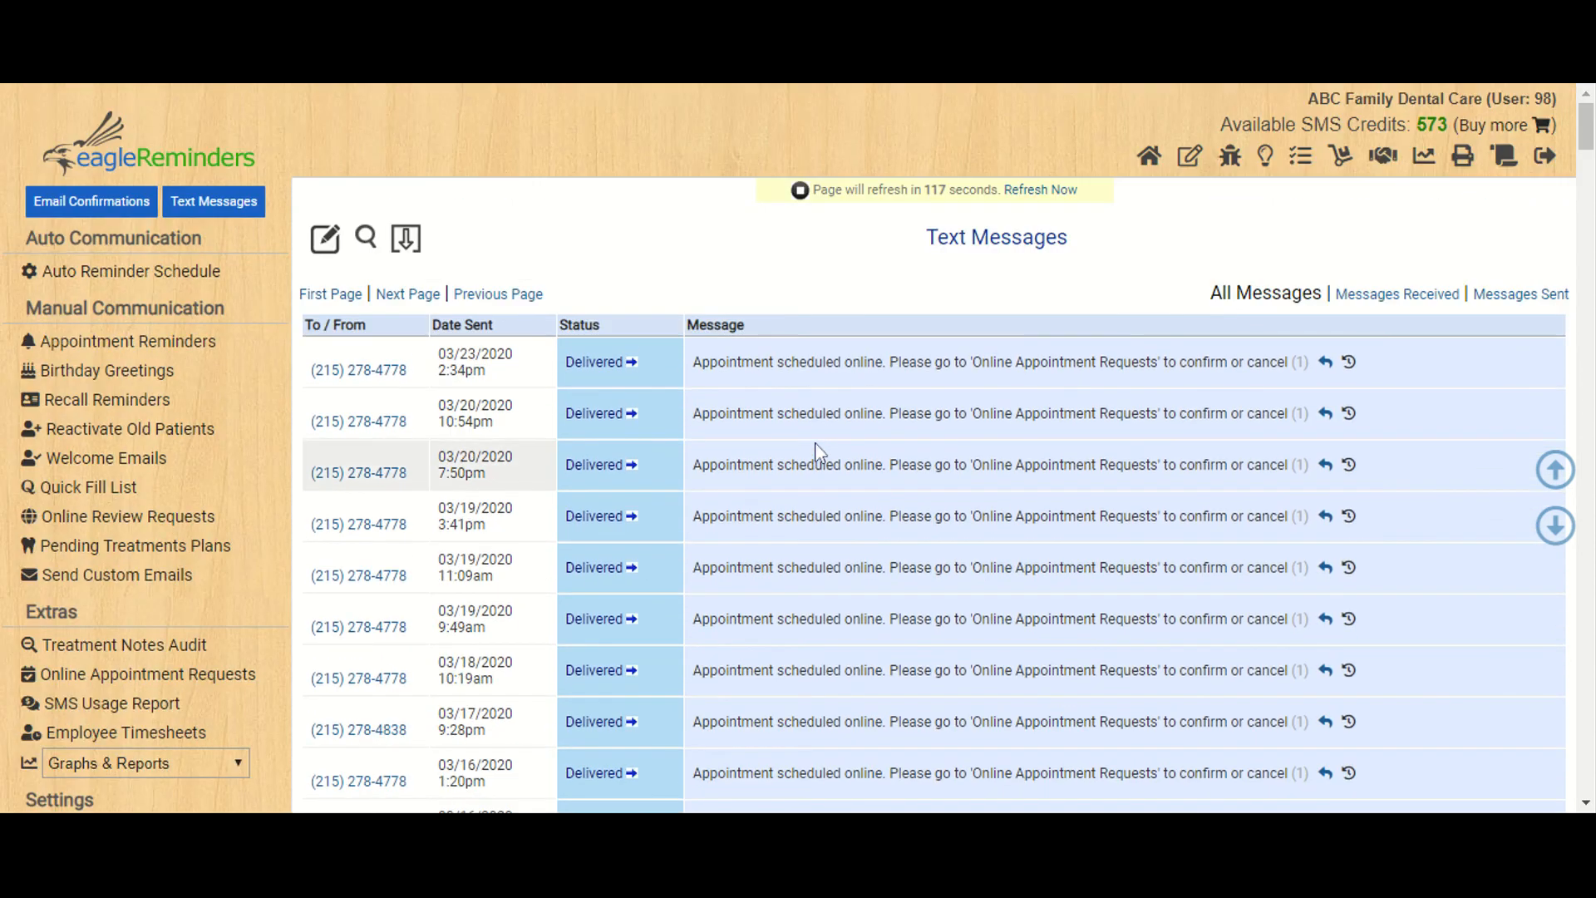
pyautogui.scroll(-10, 865, 421)
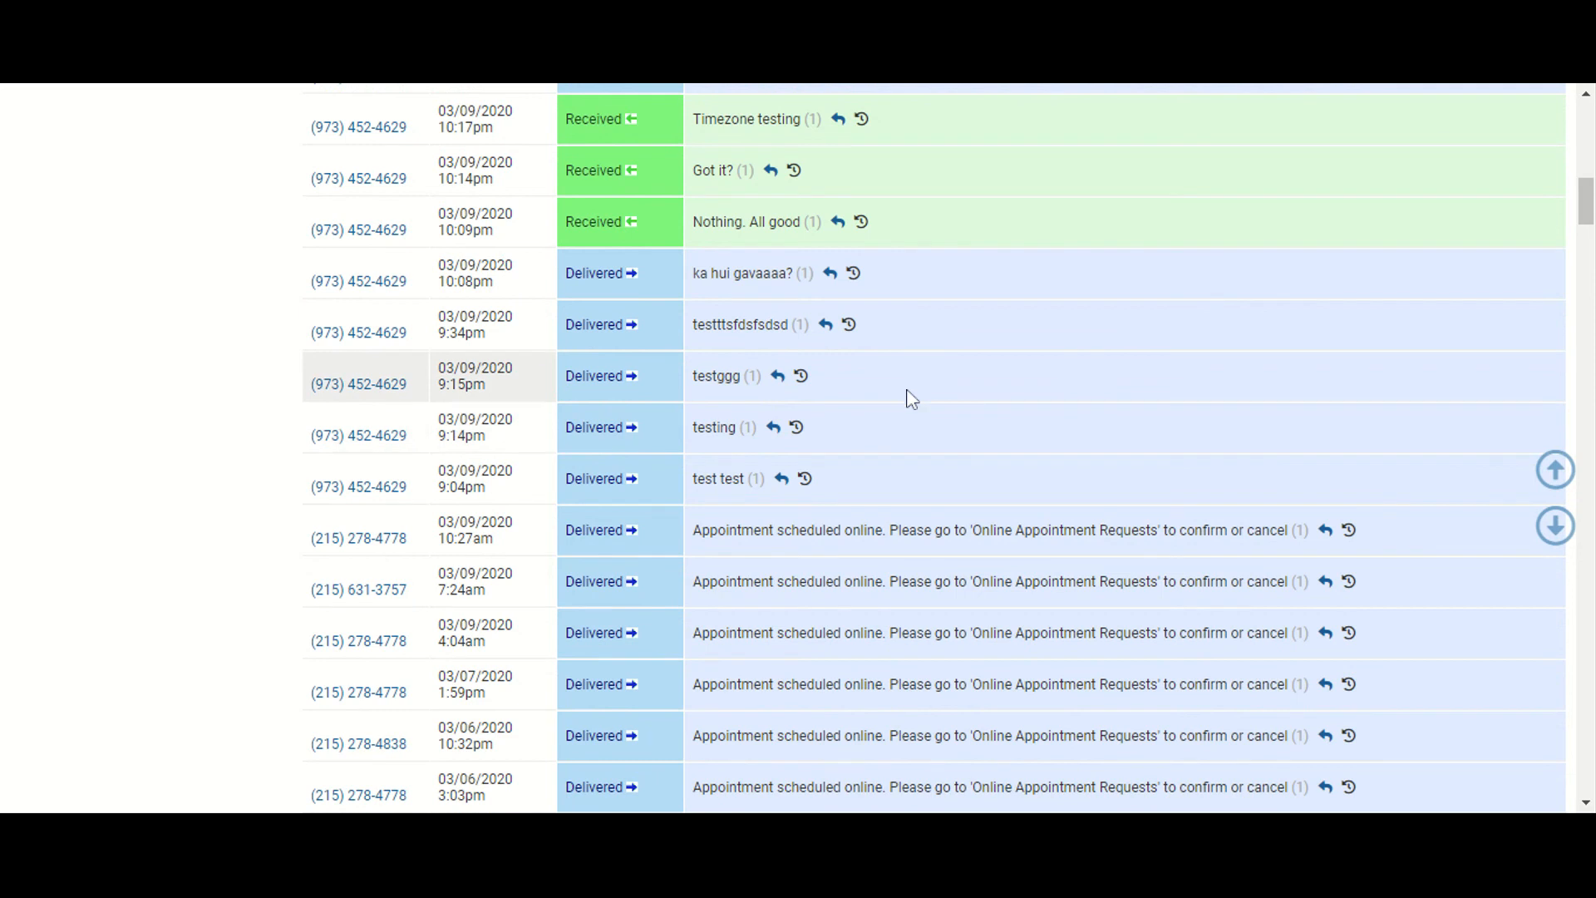
pyautogui.scroll(10, 910, 399)
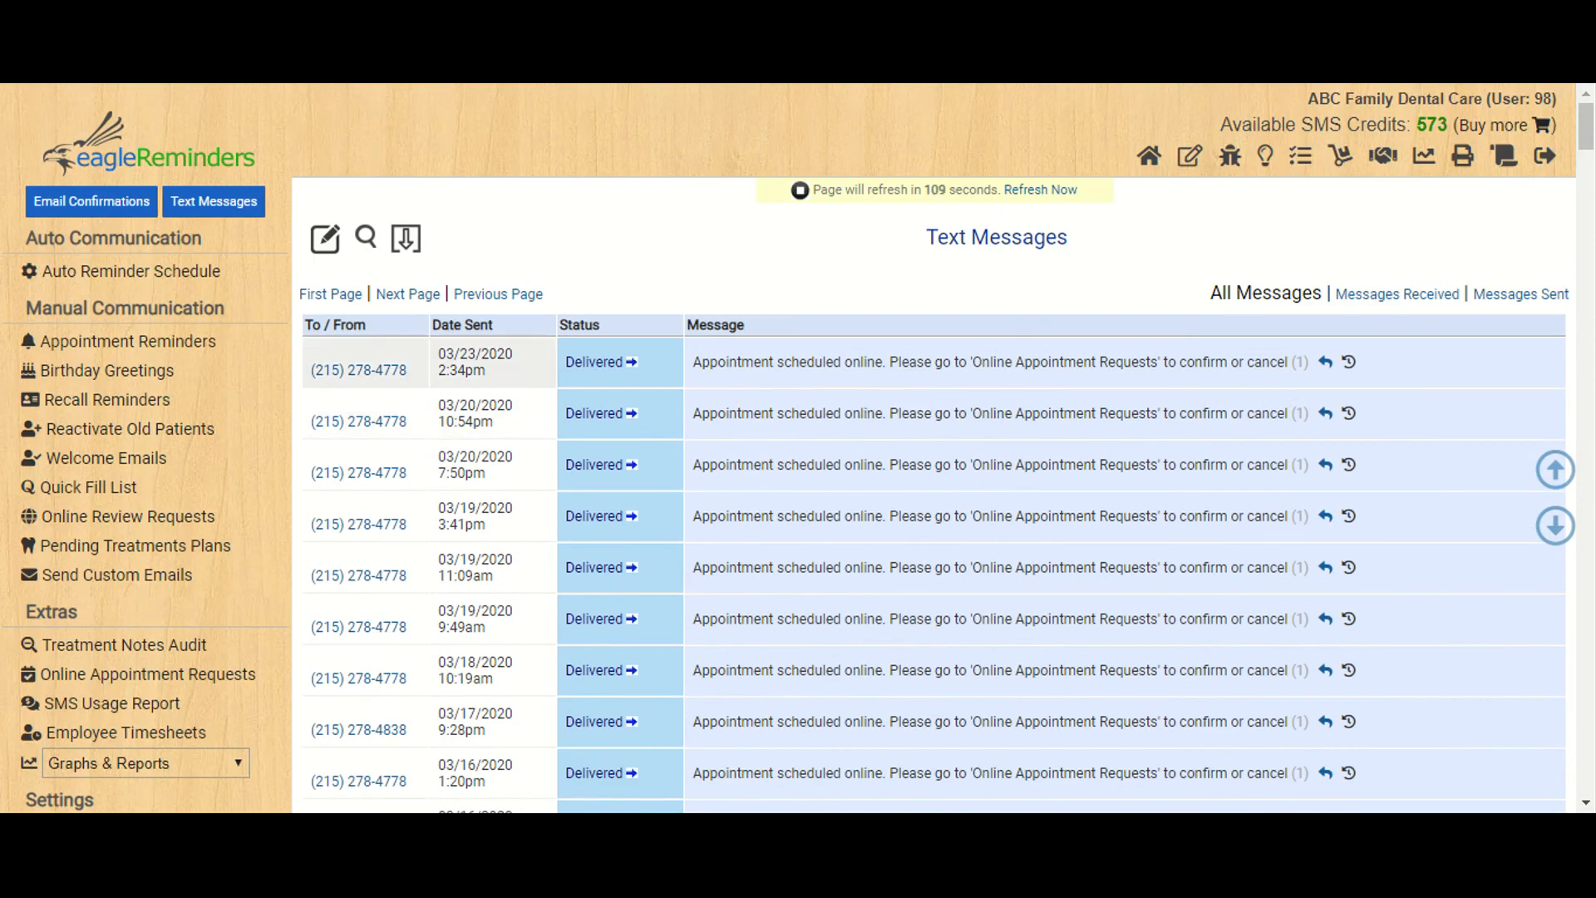
# Open the reply form for the most recent text message, then dismiss it without sending a reply
pyautogui.click(1326, 364)
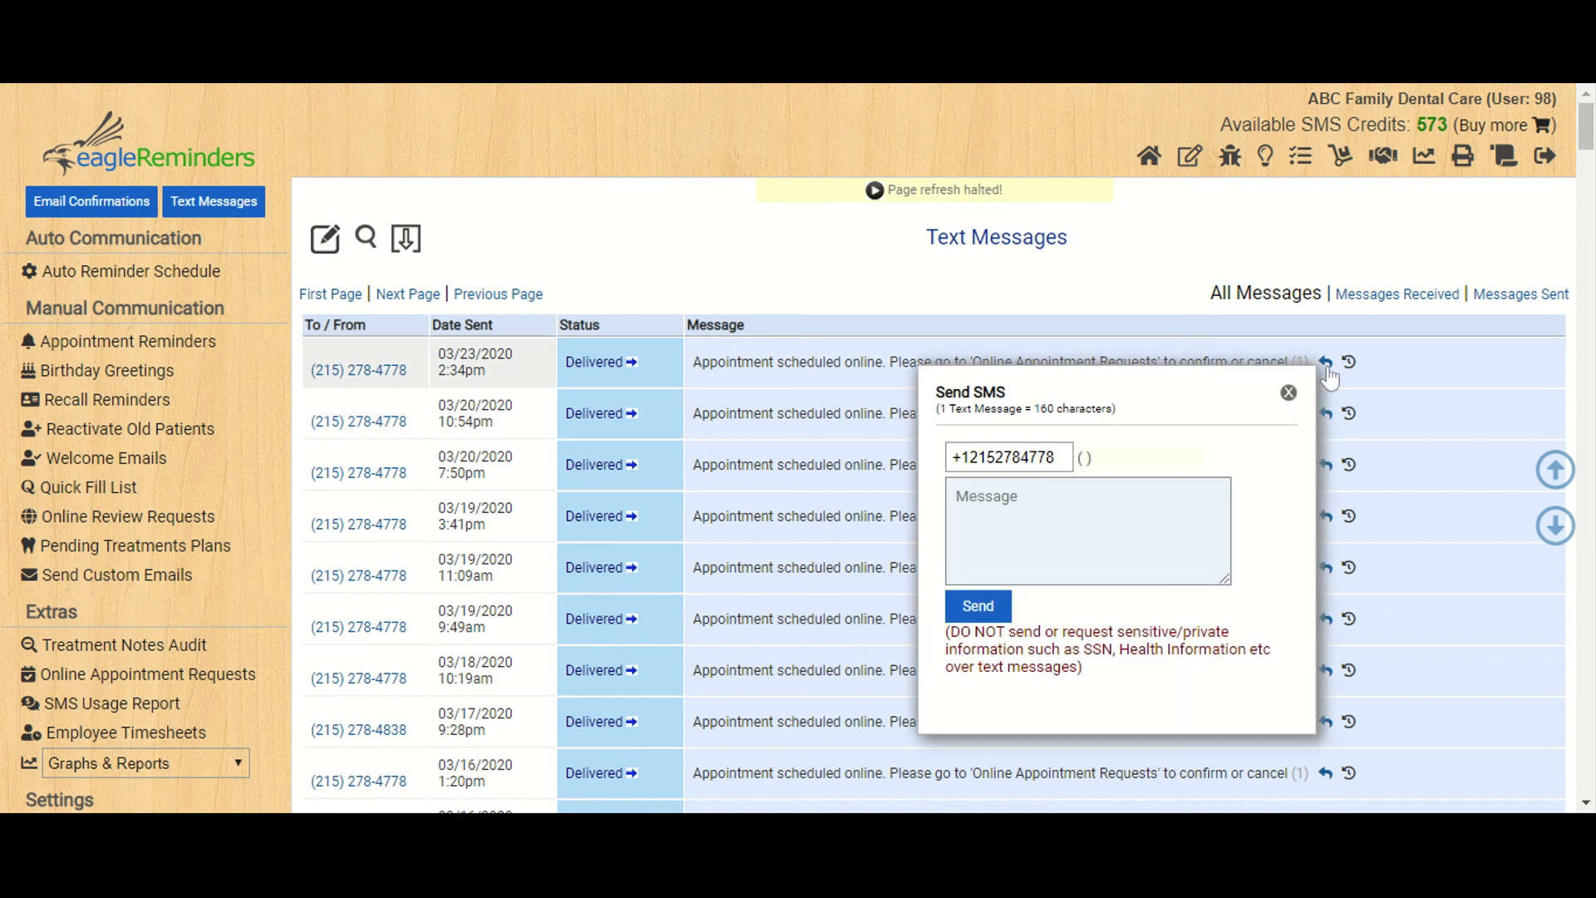
pyautogui.click(1027, 509)
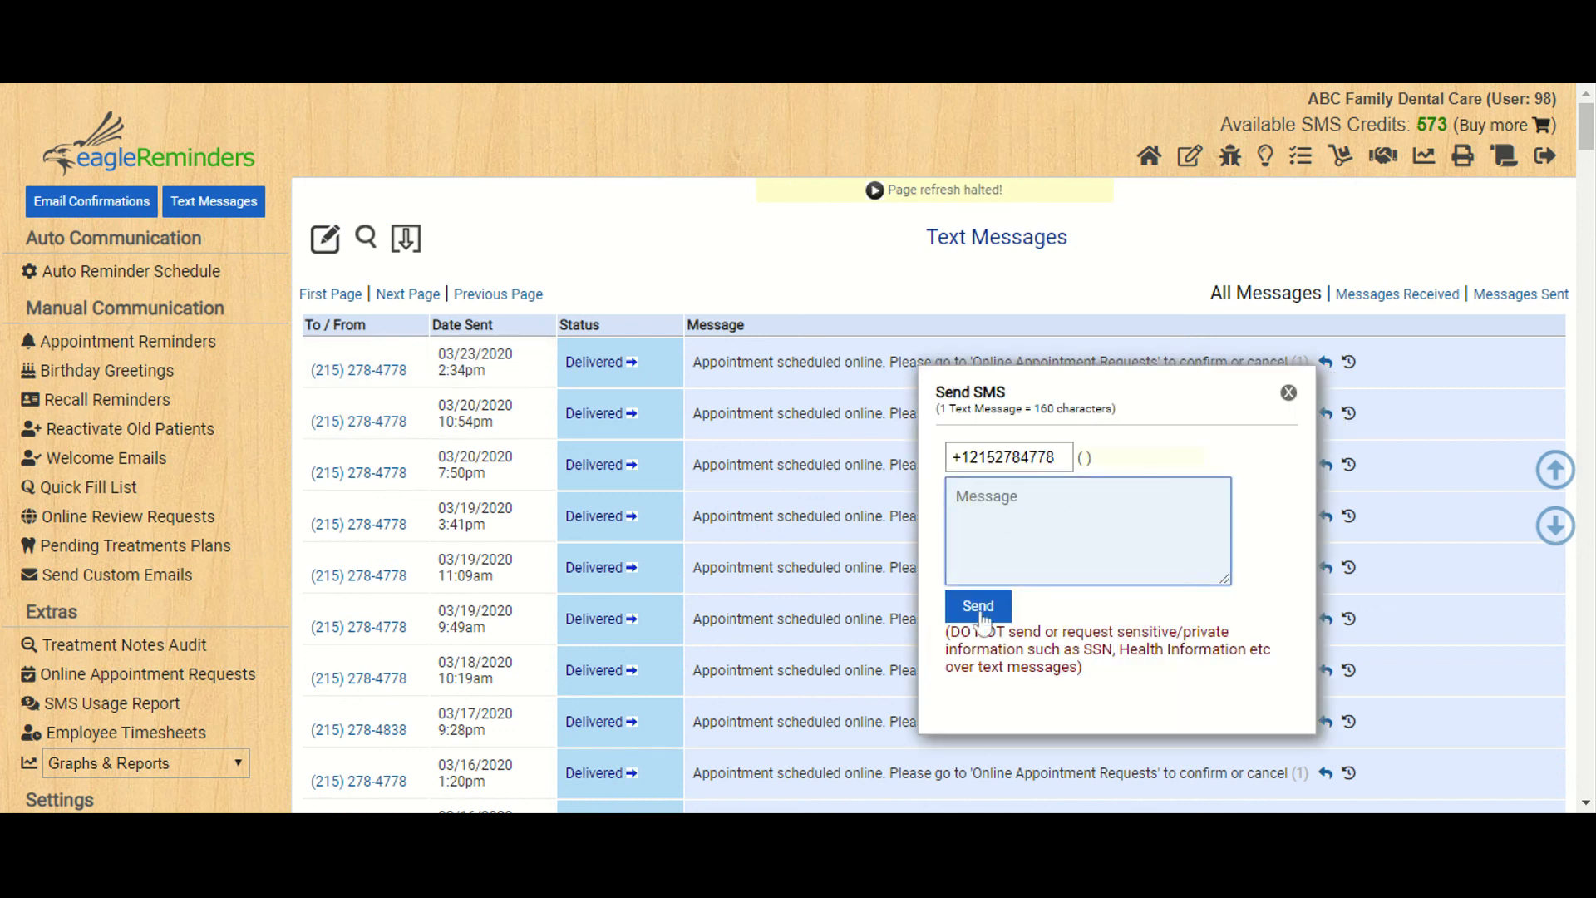
pyautogui.click(1354, 393)
# Review the full SMS history with the most recent message's contact and close it
pyautogui.click(1351, 366)
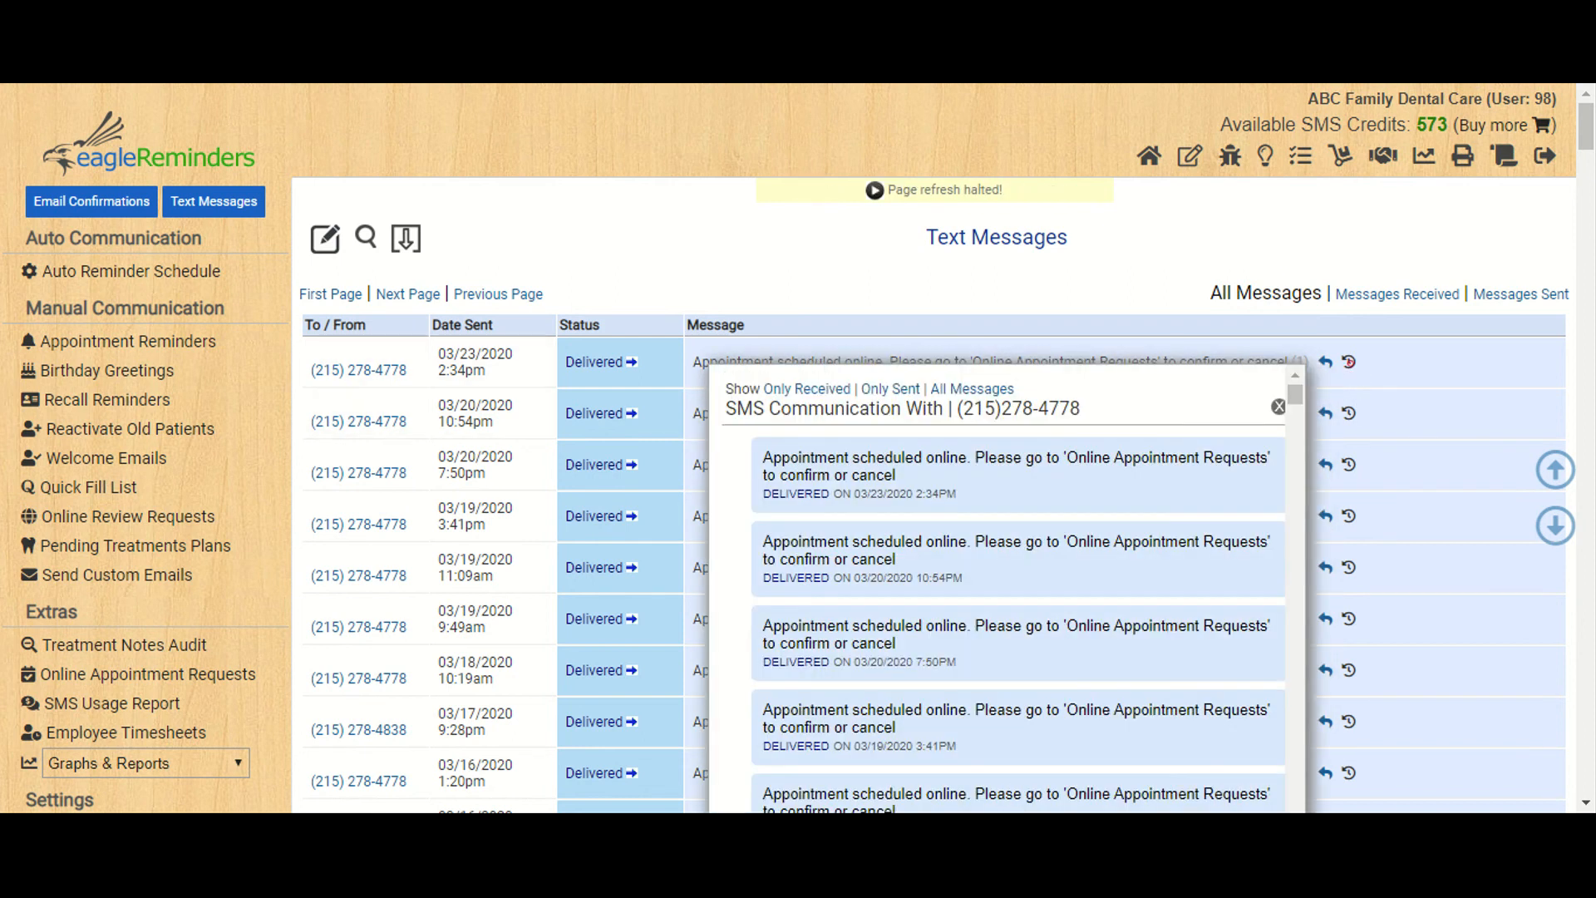
pyautogui.scroll(-10, 969, 514)
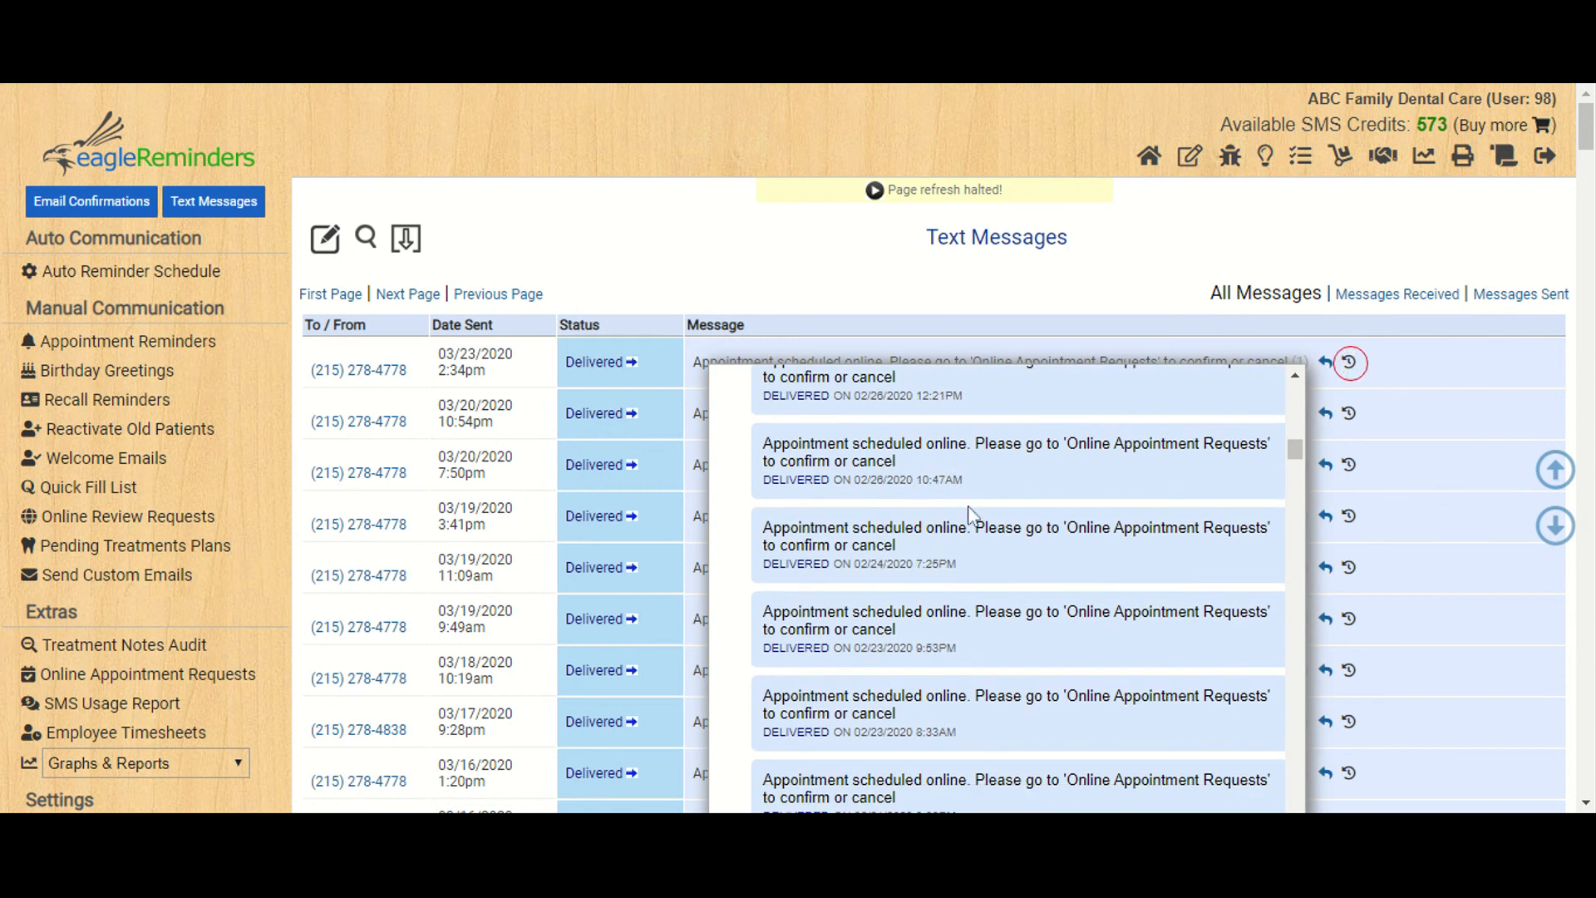
pyautogui.scroll(6, 968, 514)
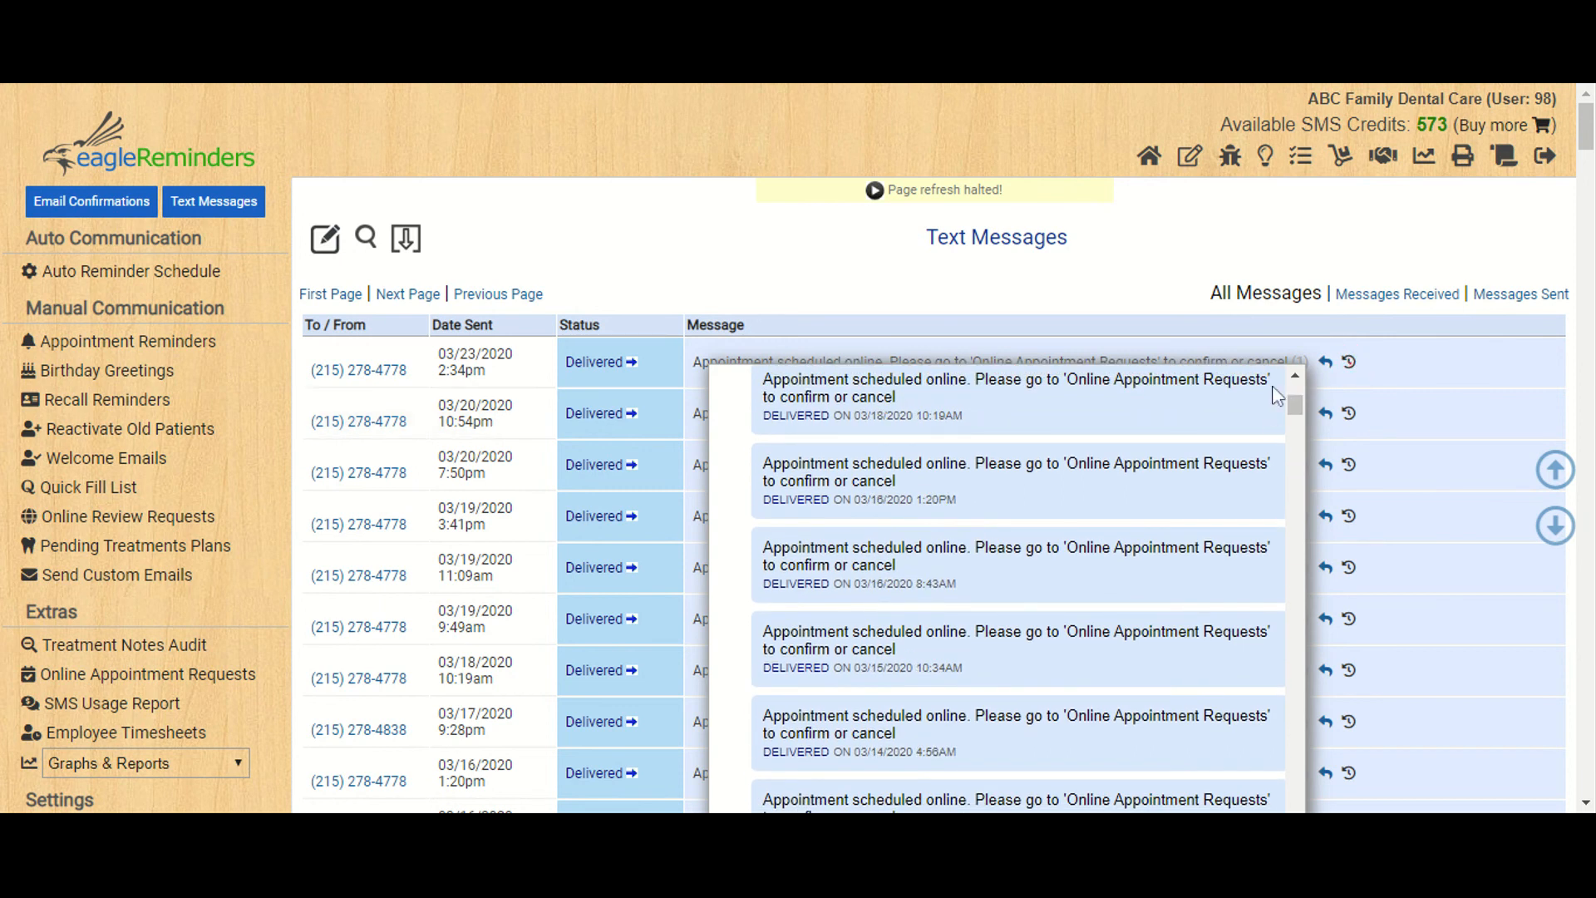
pyautogui.scroll(4, 1279, 395)
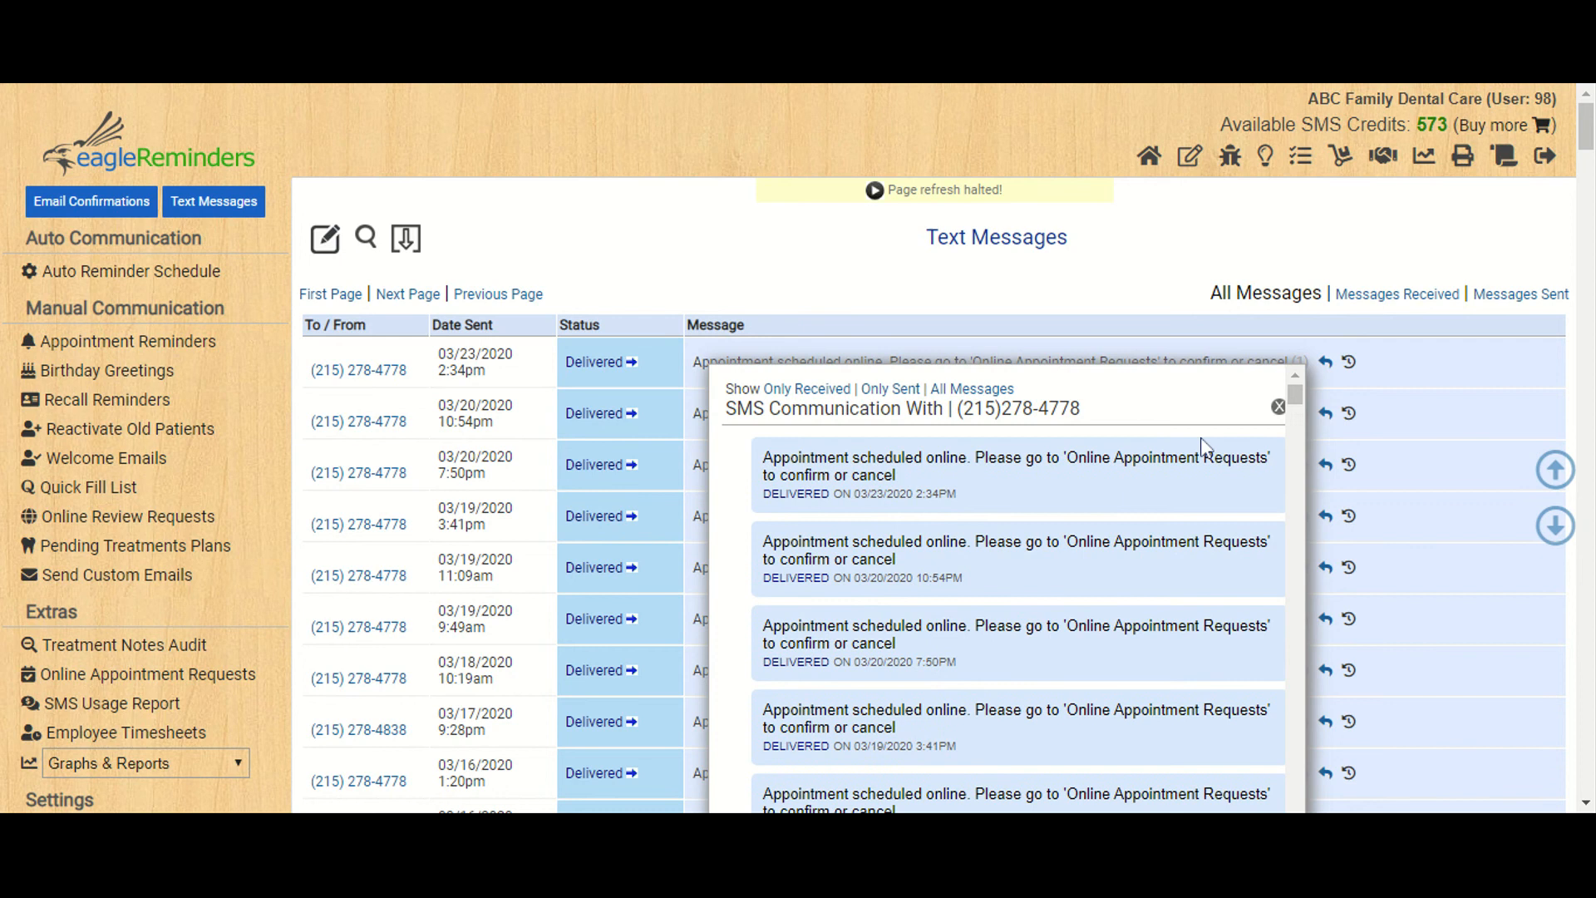
pyautogui.click(1279, 408)
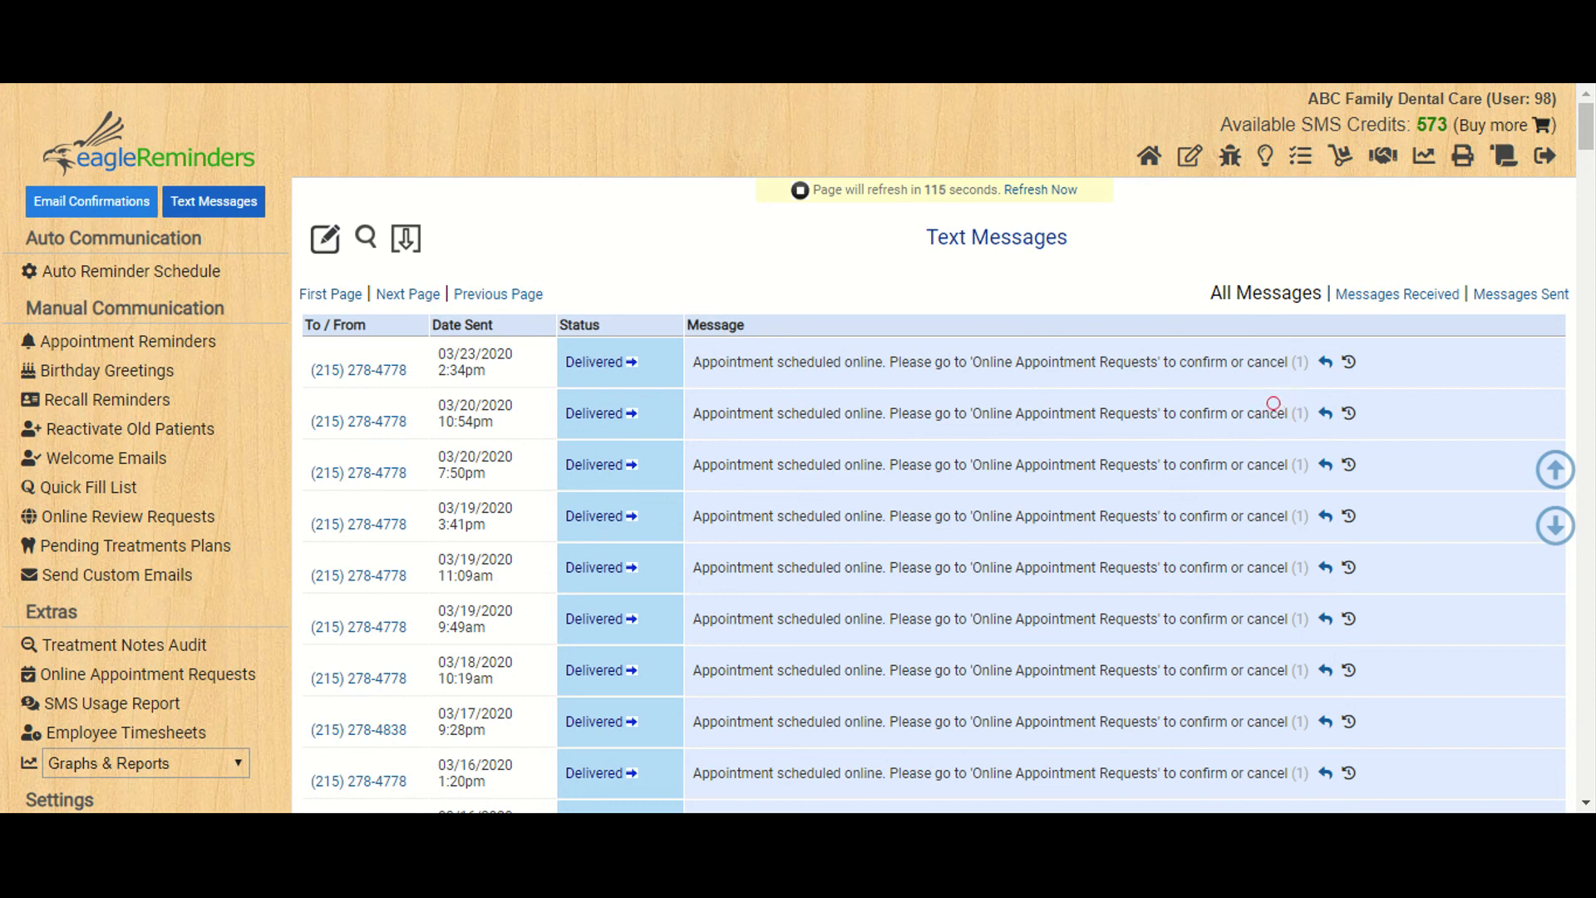
# Open the list of appointment confirmations made via email
pyautogui.click(91, 208)
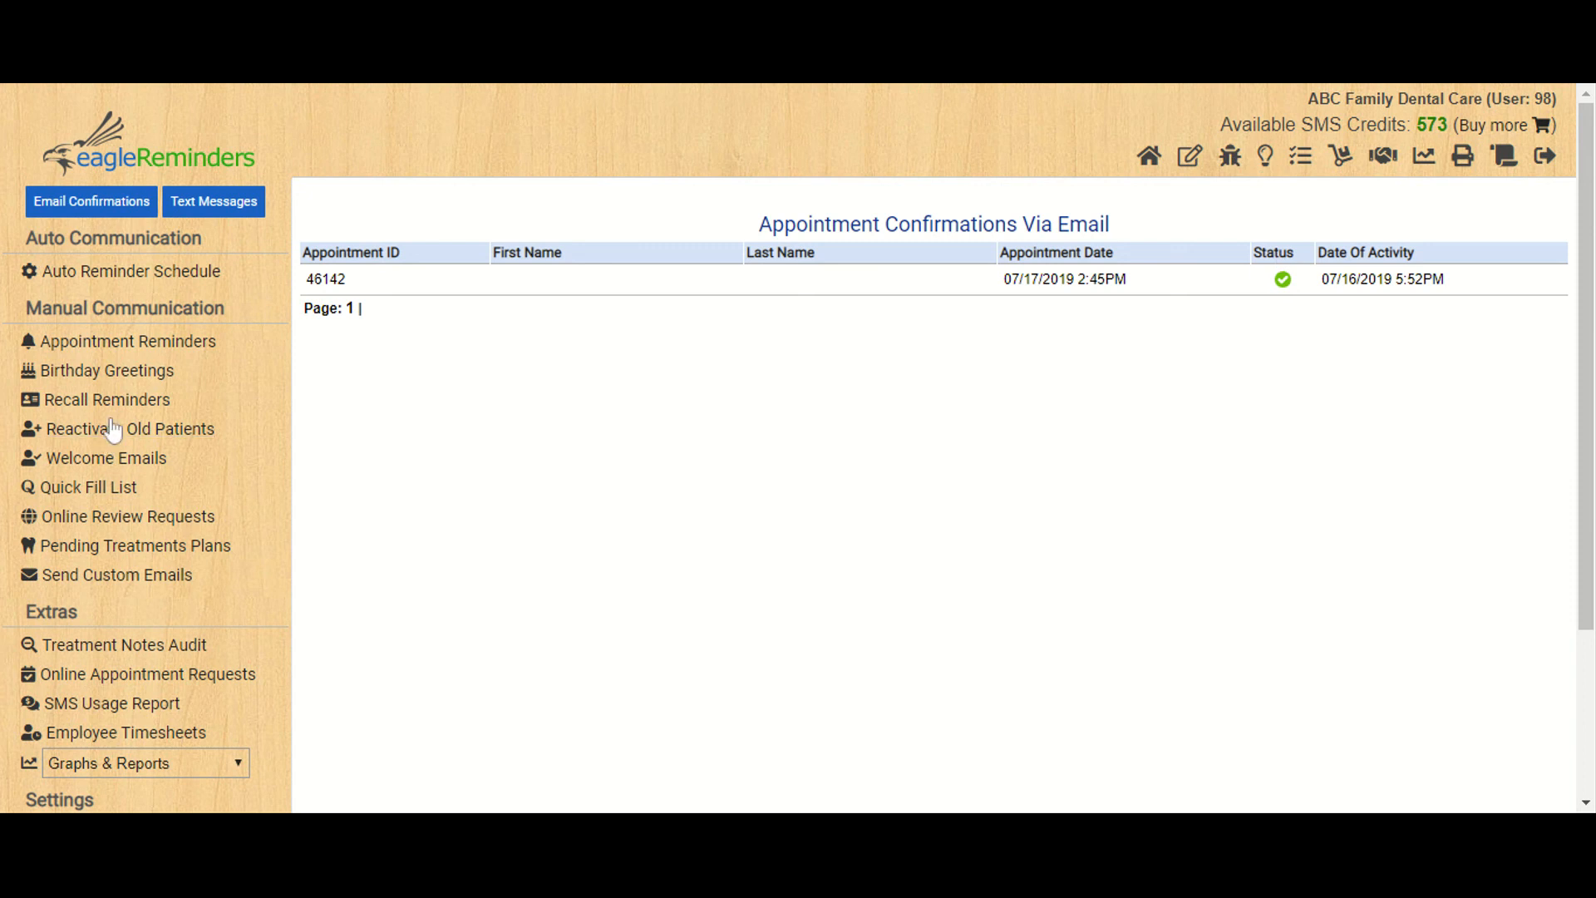
# Draft a text message reading "sdfsdfsdfsdf" to a patient looked up by last name, and close the Send SMS form
pyautogui.click(1187, 161)
pyautogui.click(1221, 249)
pyautogui.write('savag')
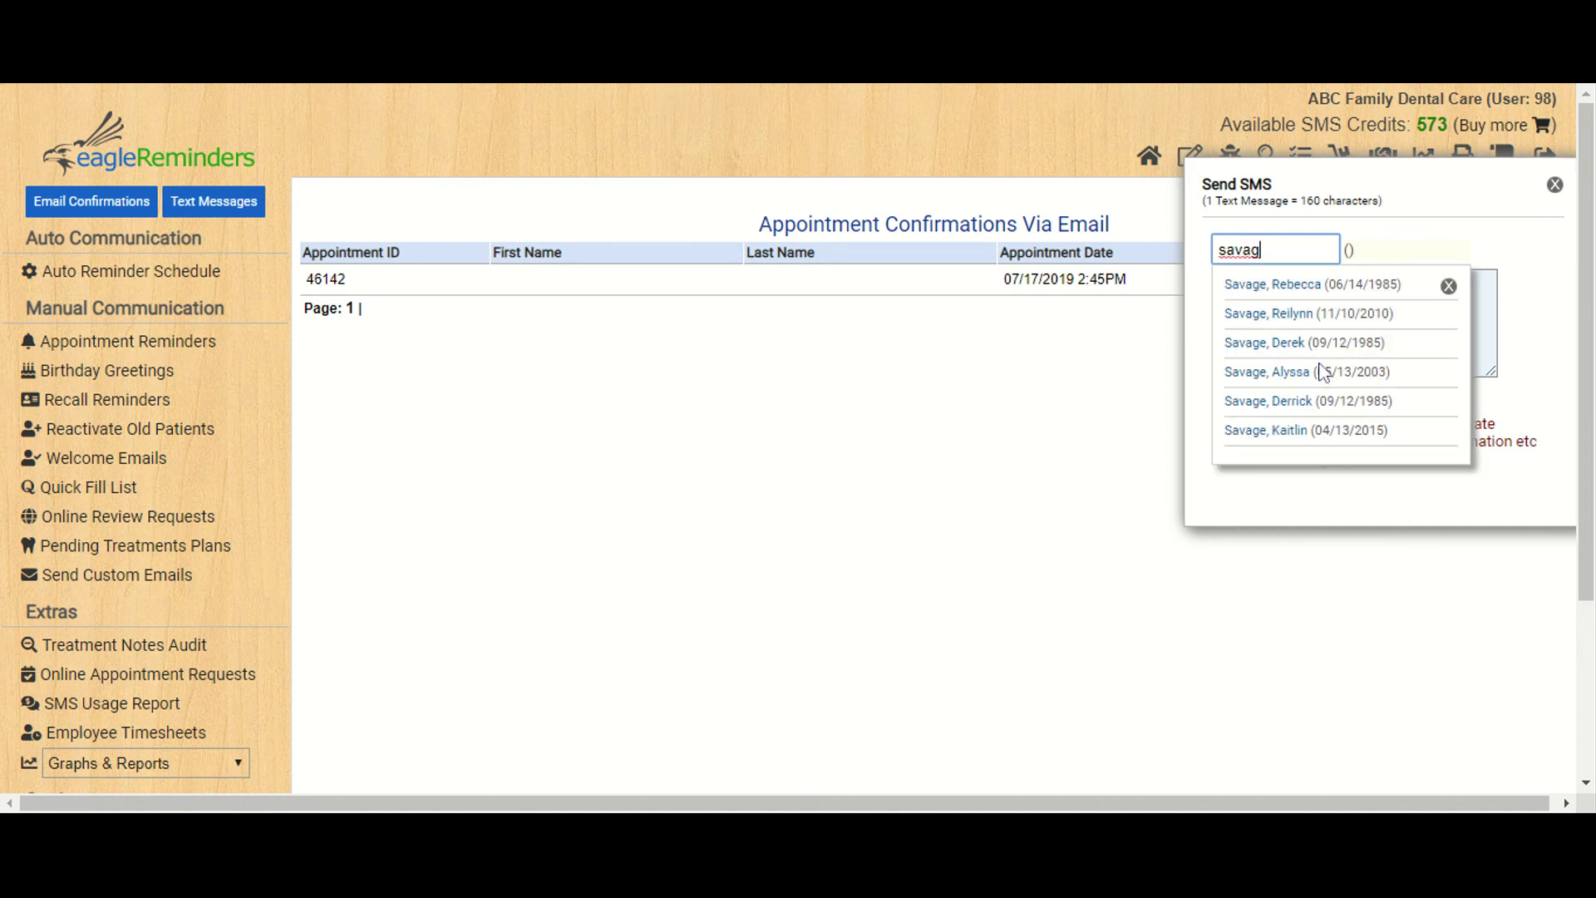
pyautogui.click(1315, 289)
pyautogui.click(1310, 281)
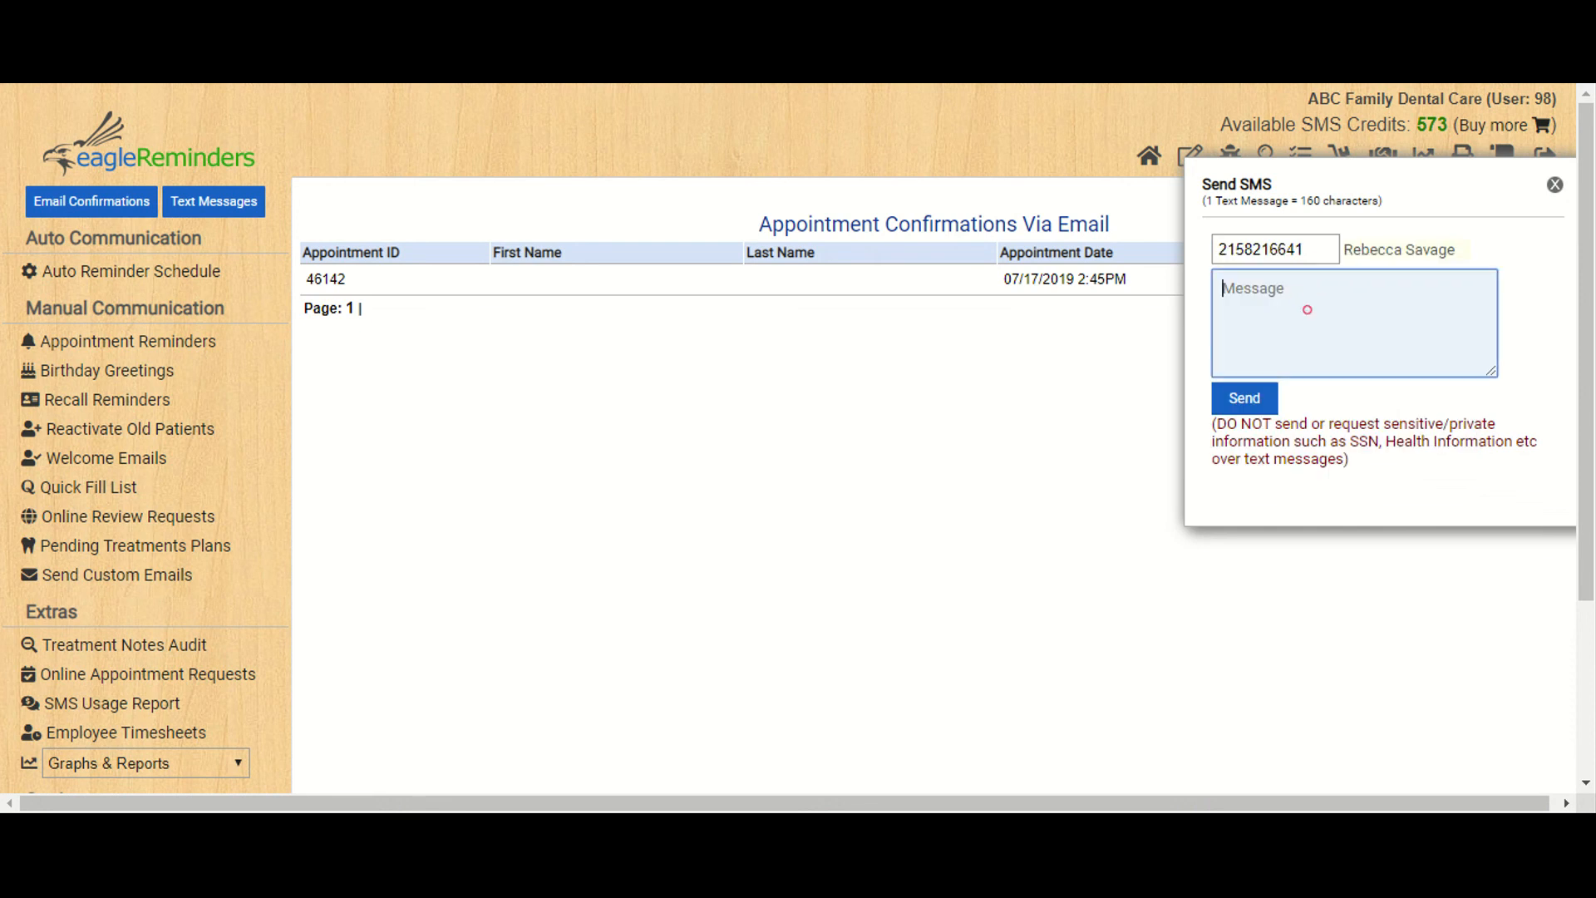
pyautogui.write('sdfsdfsdfsdf')
pyautogui.click(1235, 399)
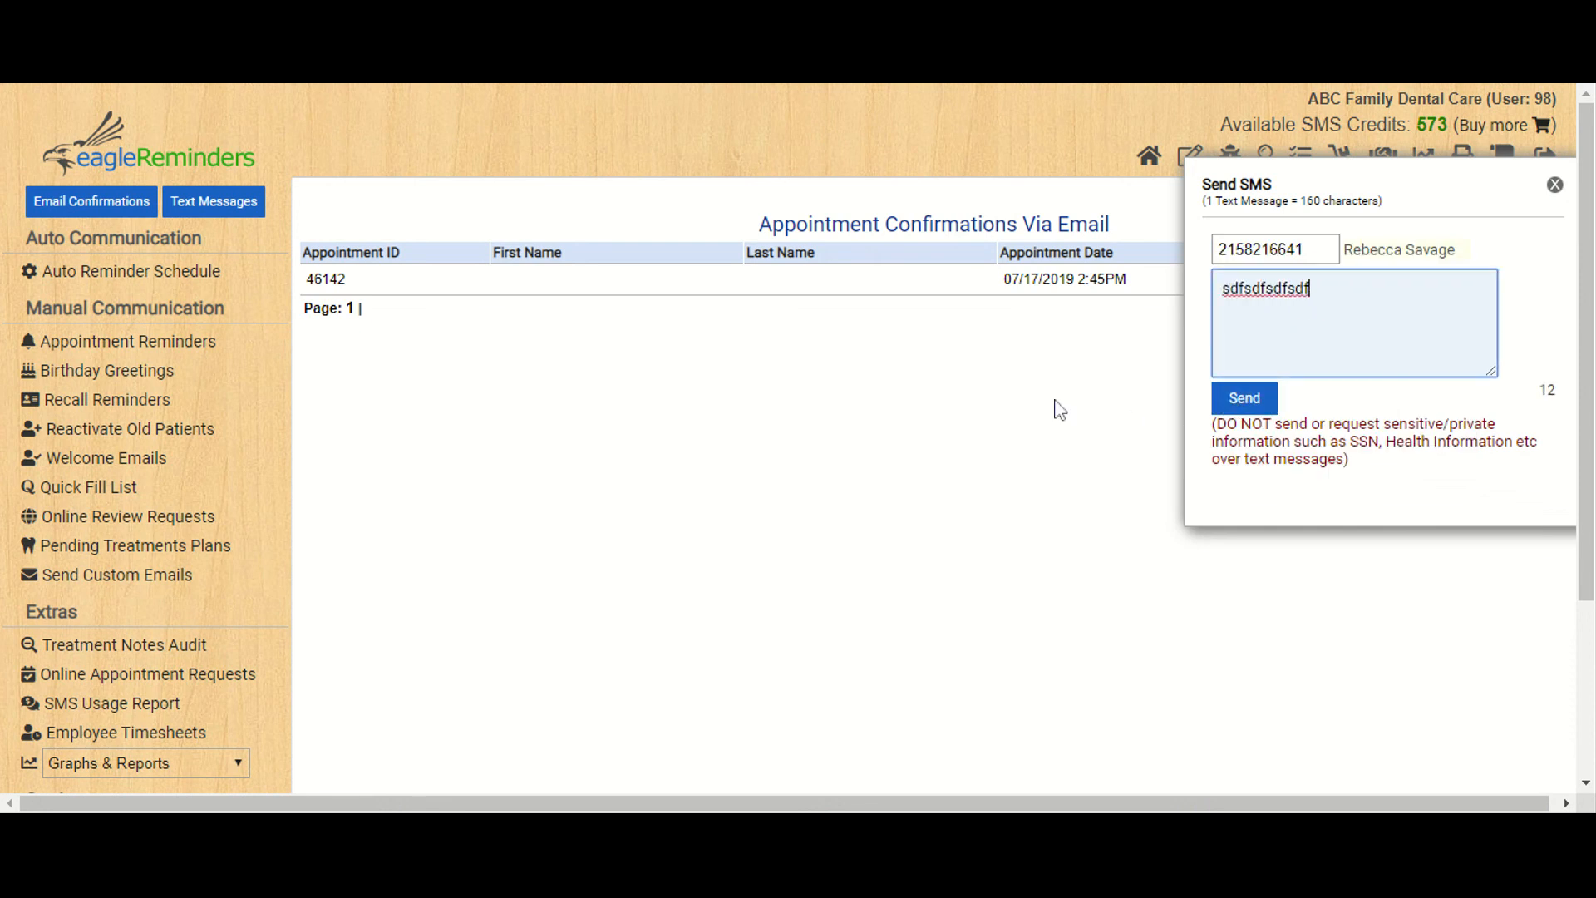
pyautogui.click(1554, 185)
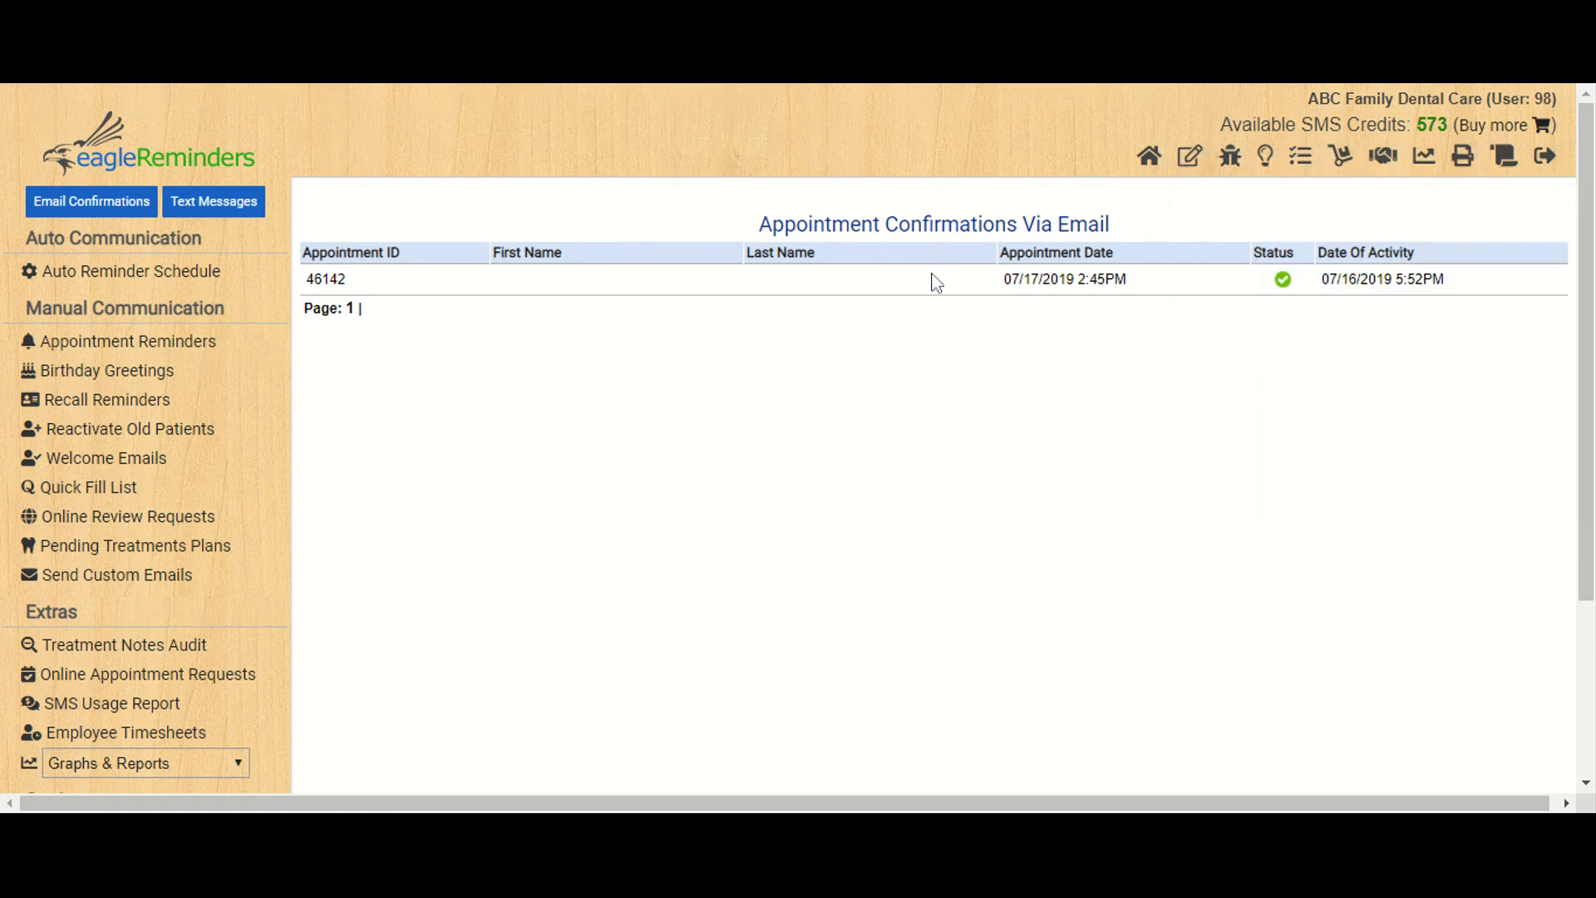